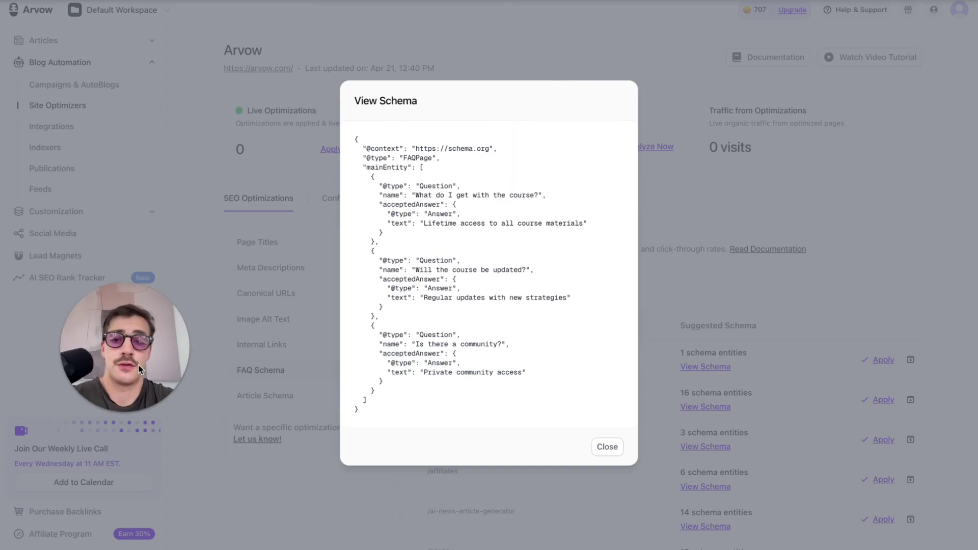
Step: Select the FAQPage schema JSON and its heading, then switch to the 'how to rank in google' results
left_click_drag(350, 132, 531, 411)
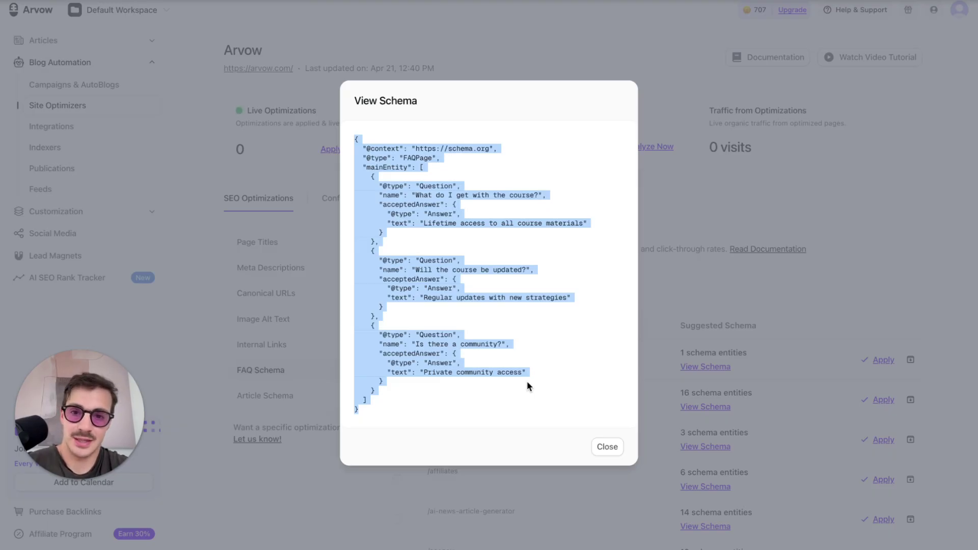
left_click_drag(379, 100, 475, 105)
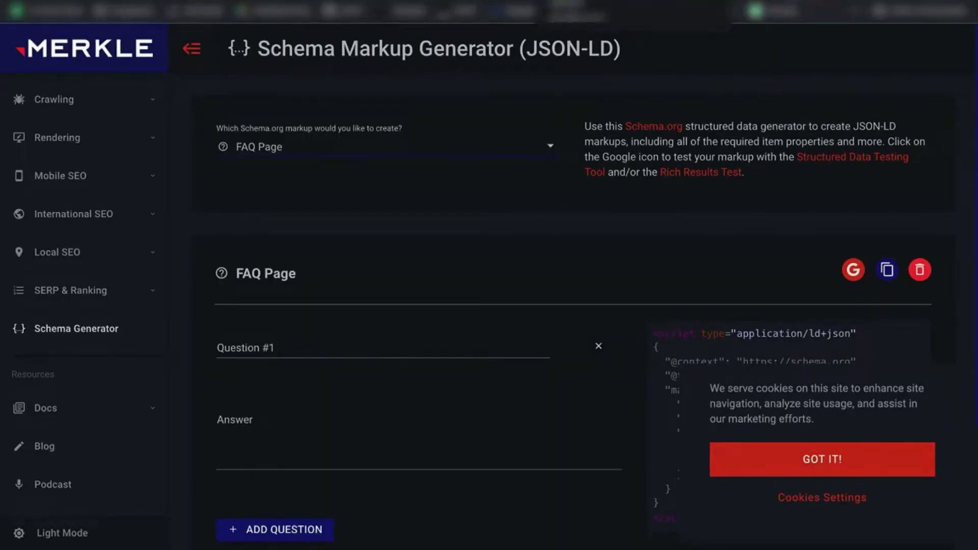
left_click(565, 10)
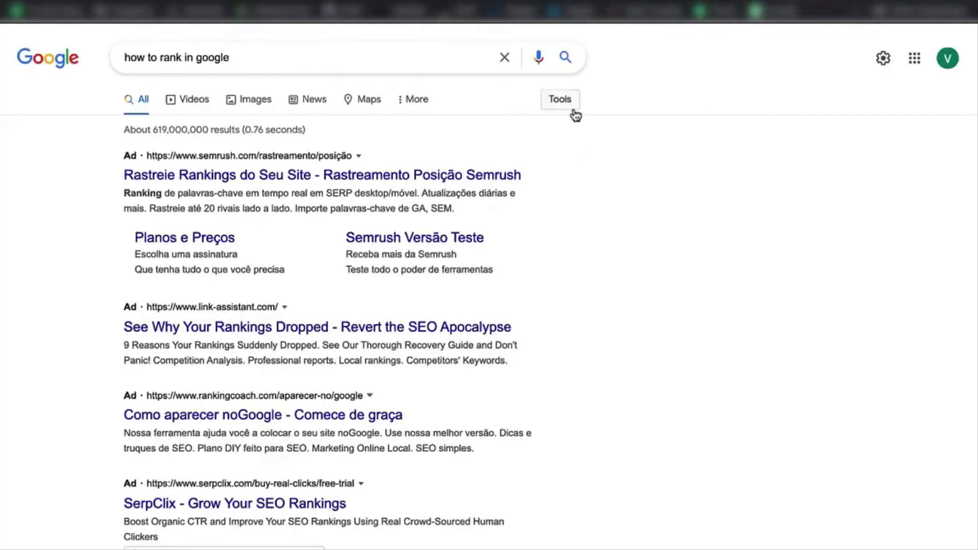
Step: Scroll through the 'how to rank in google' results and bring up options on Backlinko's featured link
scroll(574, 114, "down", 4)
scroll(574, 112, "up", 1)
scroll(574, 112, "down", 5)
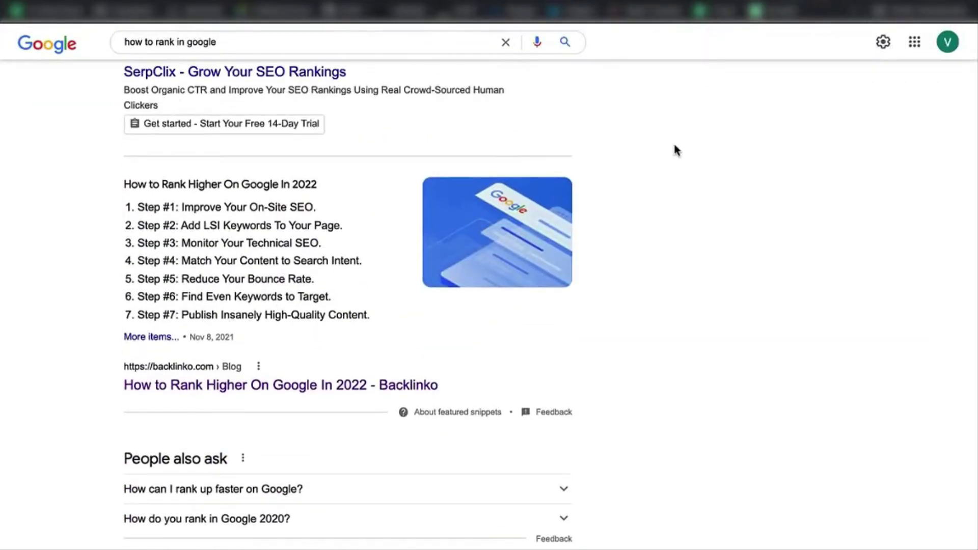
scroll(675, 147, "up", 1)
scroll(674, 148, "up", 7)
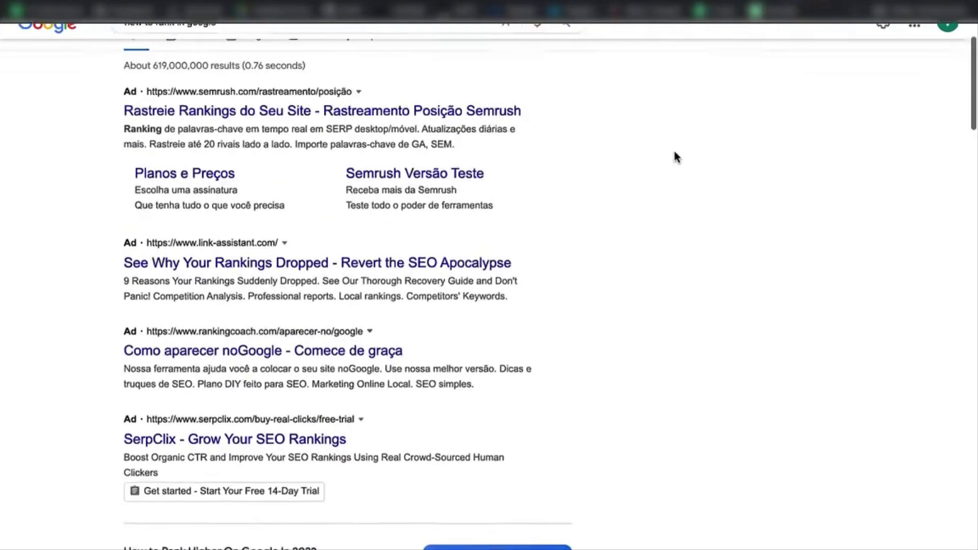
scroll(125, 264, "down", 9)
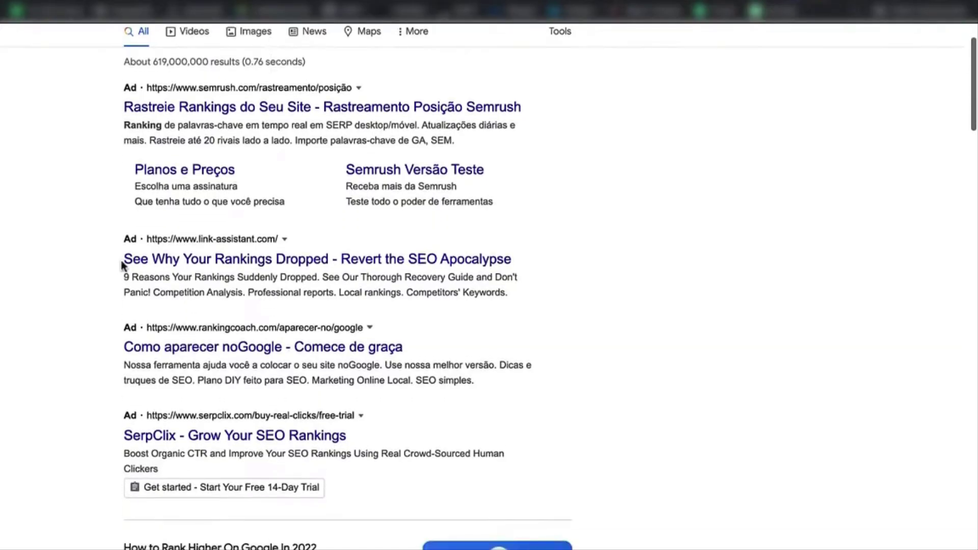
scroll(125, 264, "down", 1)
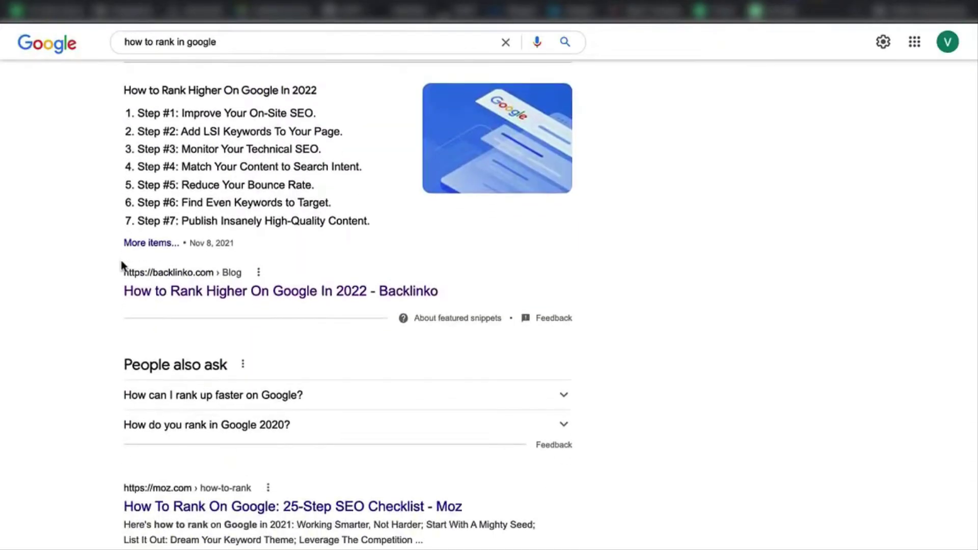
scroll(323, 299, "up", 1)
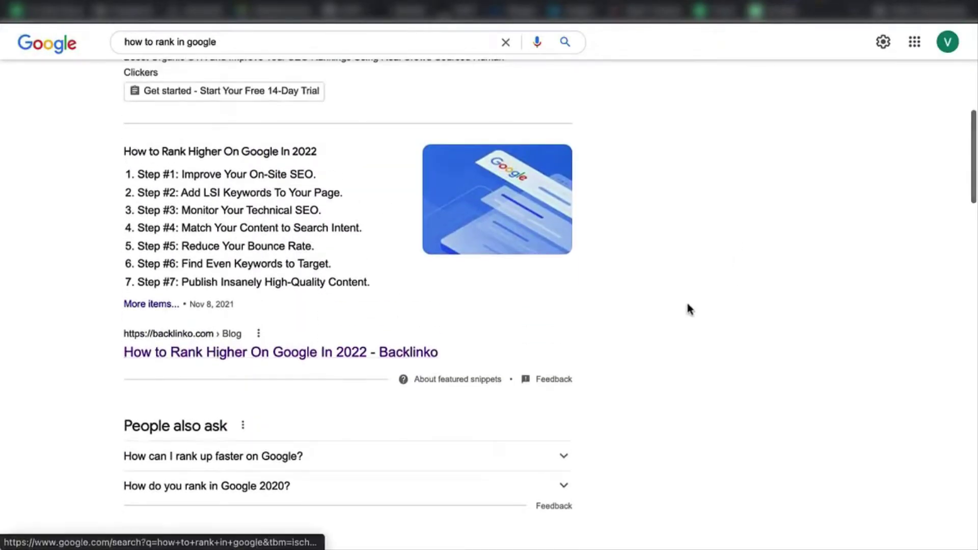
scroll(631, 318, "down", 2)
scroll(631, 318, "down", 5)
scroll(632, 318, "up", 8)
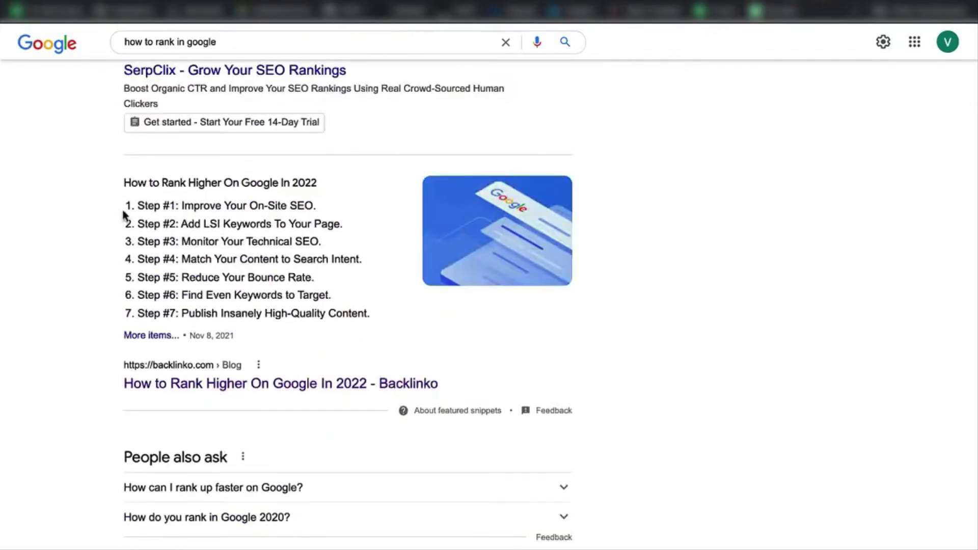
scroll(156, 320, "down", 7)
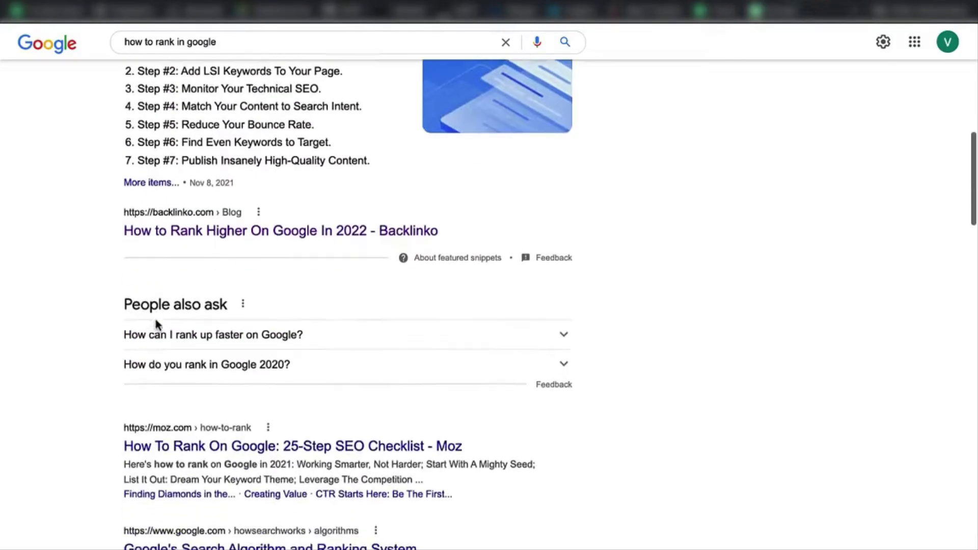
scroll(156, 321, "down", 1)
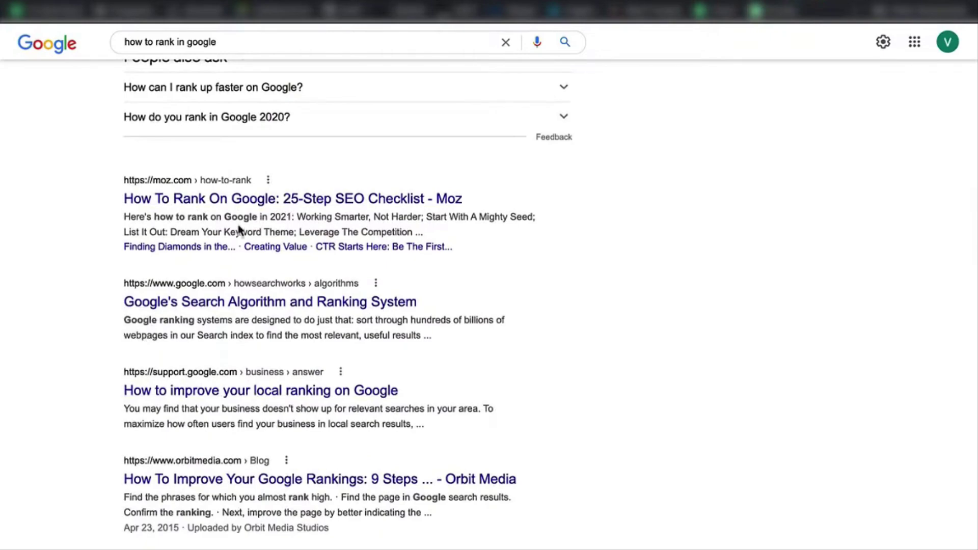
scroll(222, 212, "up", 6)
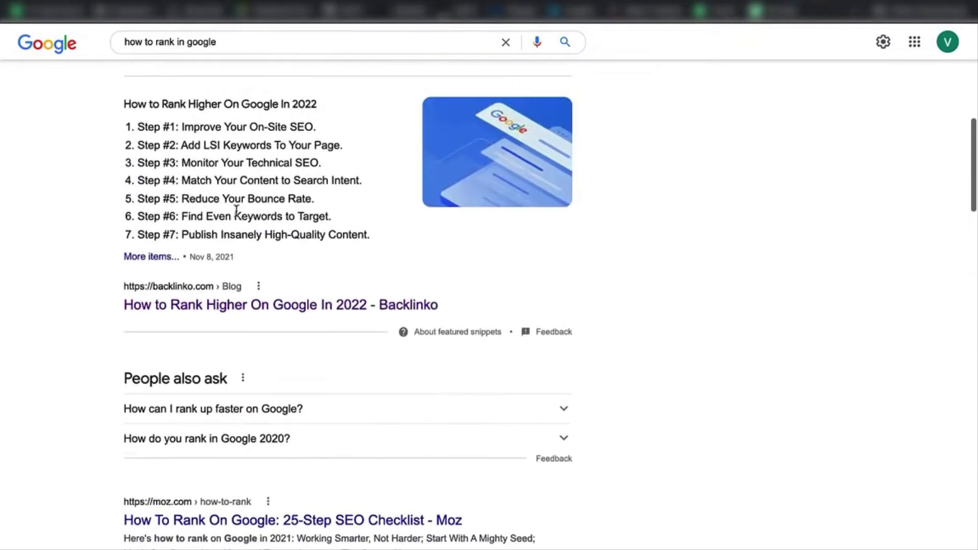
scroll(339, 176, "up", 1)
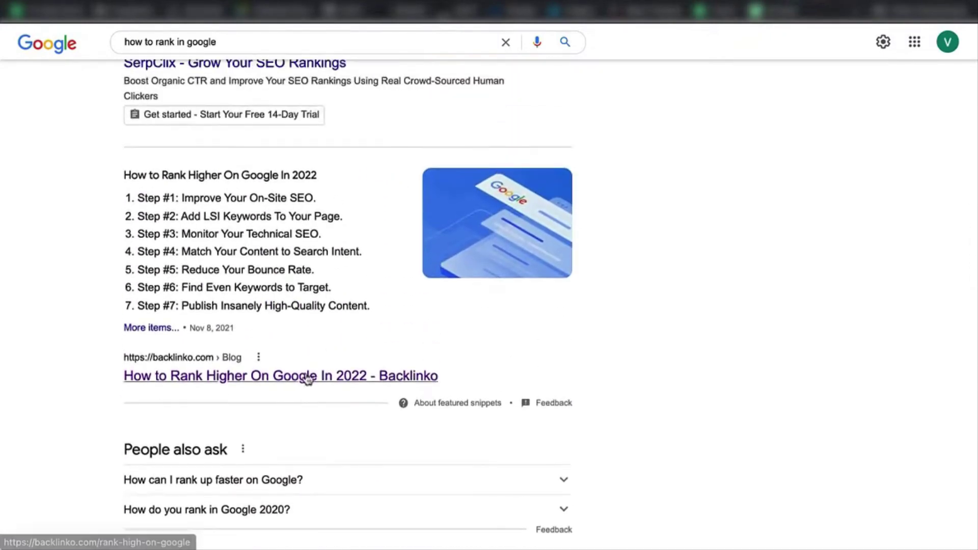
right_click(308, 379)
Step: Open Backlinko's ranking article and skim its Step #1 on-site SEO section
left_click(676, 253)
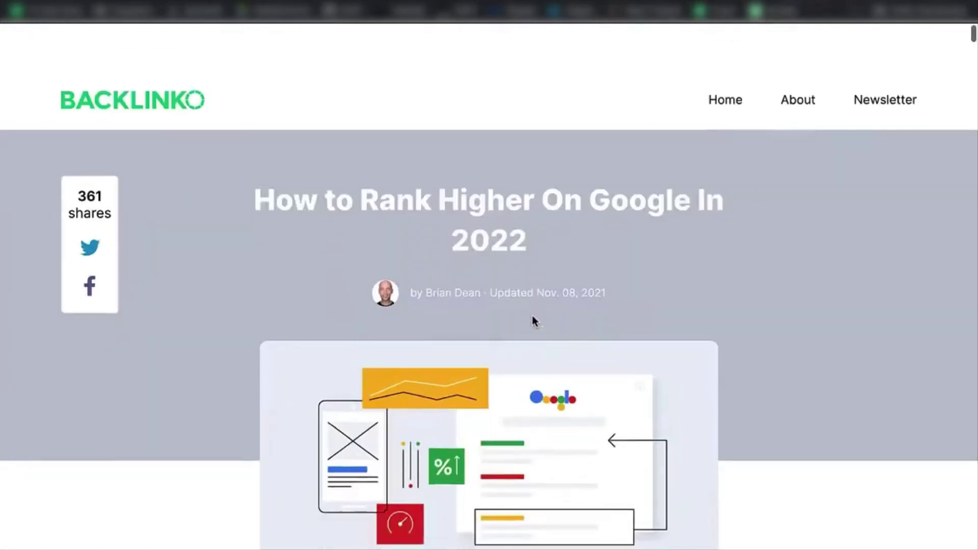
scroll(532, 321, "down", 1)
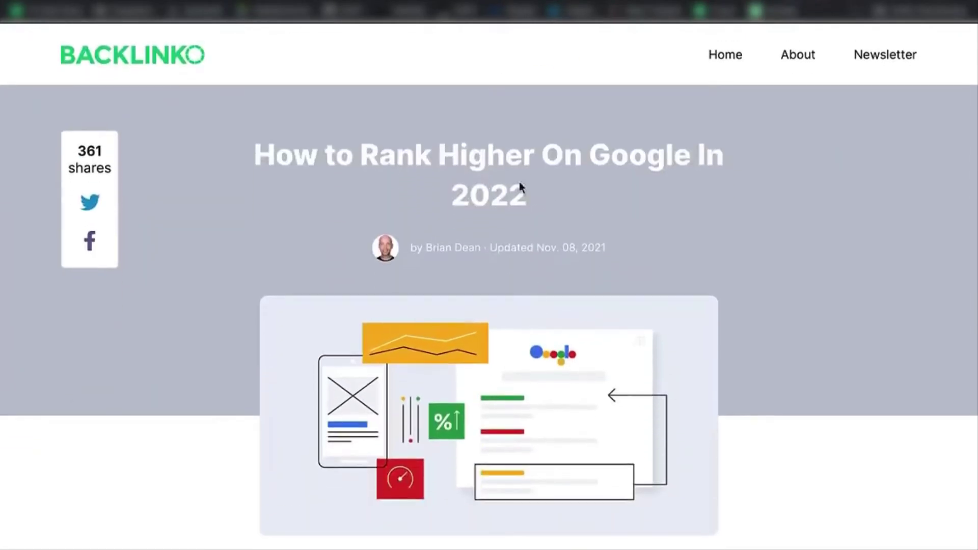
scroll(516, 266, "down", 20)
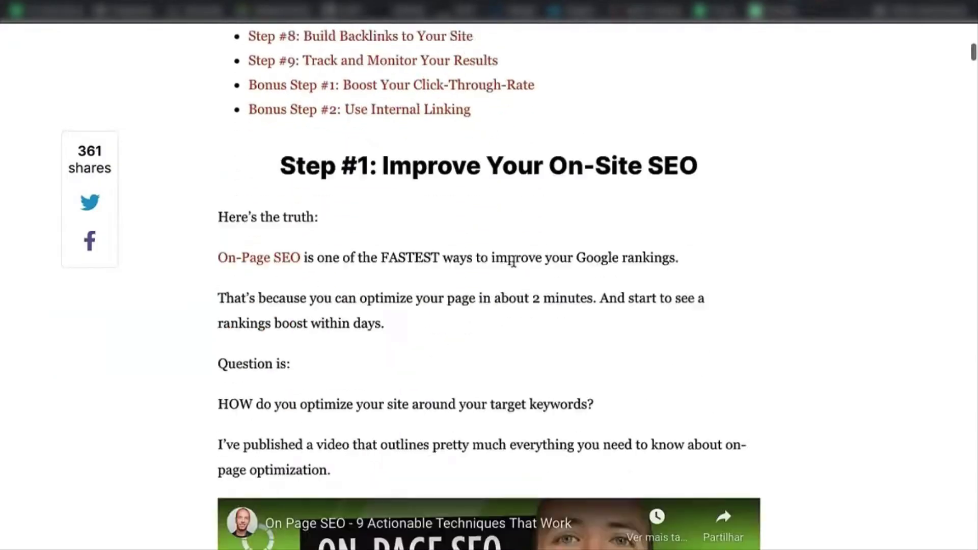
left_click_drag(284, 142, 554, 144)
scroll(554, 145, "down", 4)
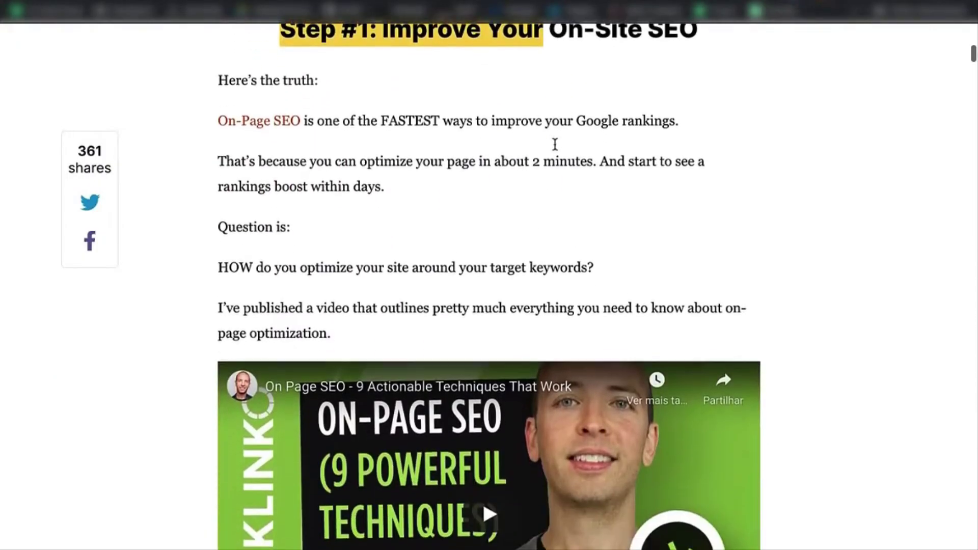
scroll(557, 149, "down", 20)
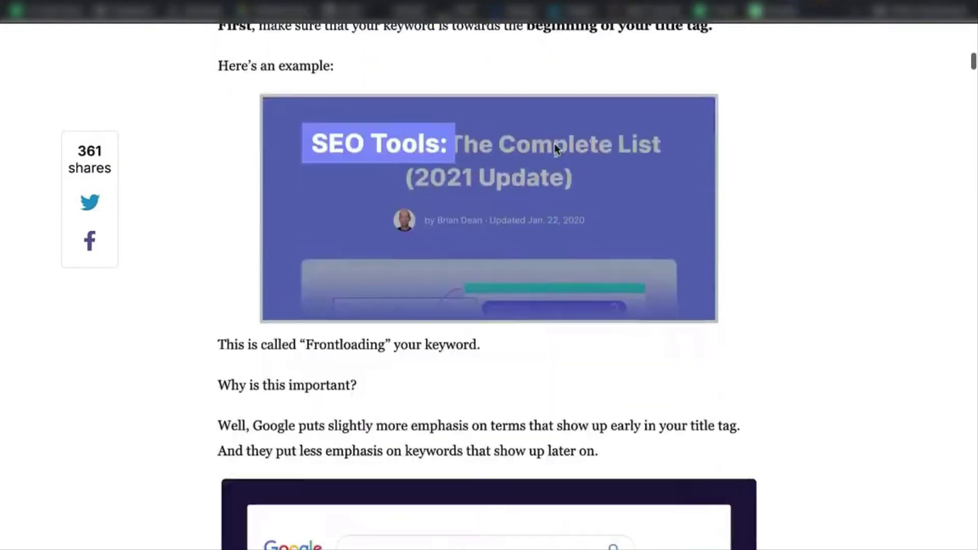
Step: Reach the Step #2 'Cold Brew Coffee' LSI keywords example and bring up page options
scroll(557, 149, "down", 20)
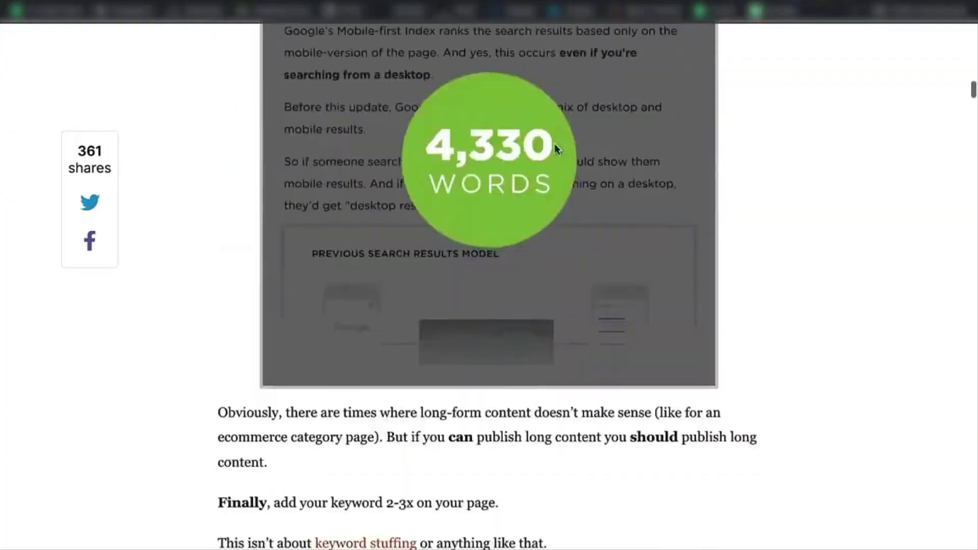
scroll(557, 149, "up", 10)
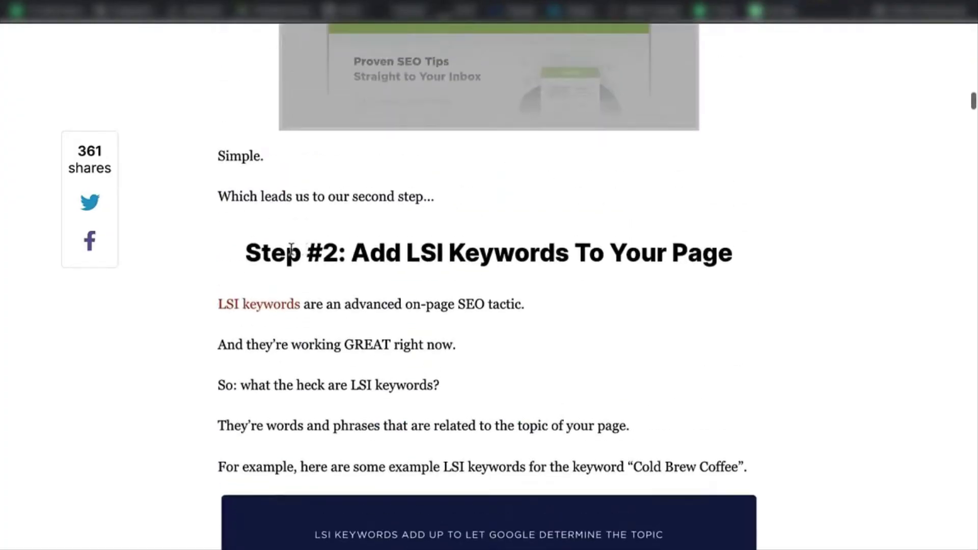
left_click_drag(204, 260, 530, 411)
scroll(508, 29, "down", 6)
left_click(514, 71)
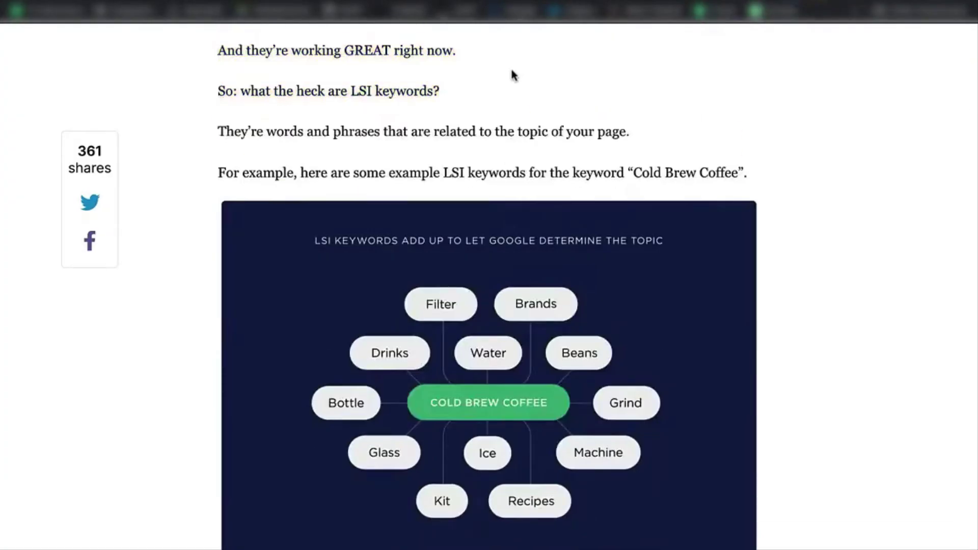
right_click(514, 67)
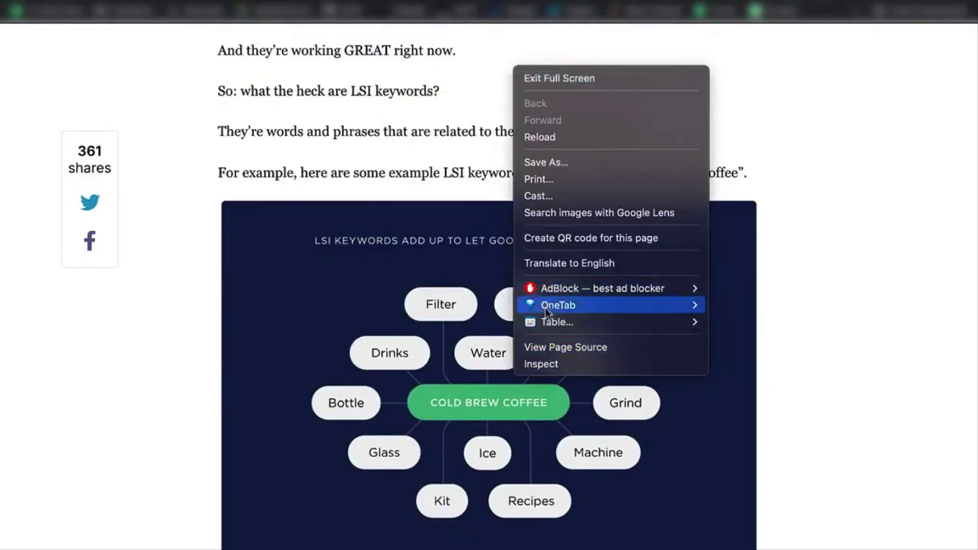
Step: Search Backlinko's page source for 'schema' to reveal the ld+json markup, then close the find bar
key("Escape")
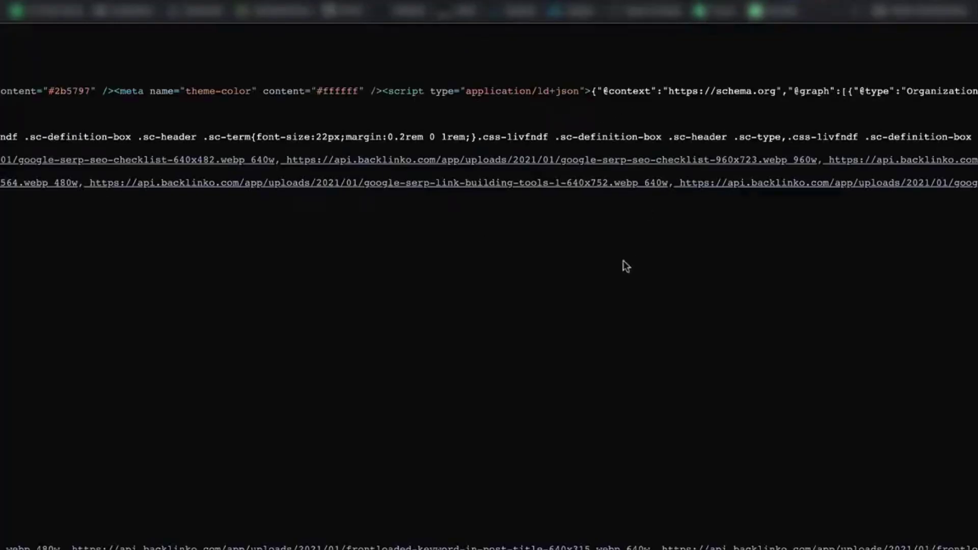
type("schema")
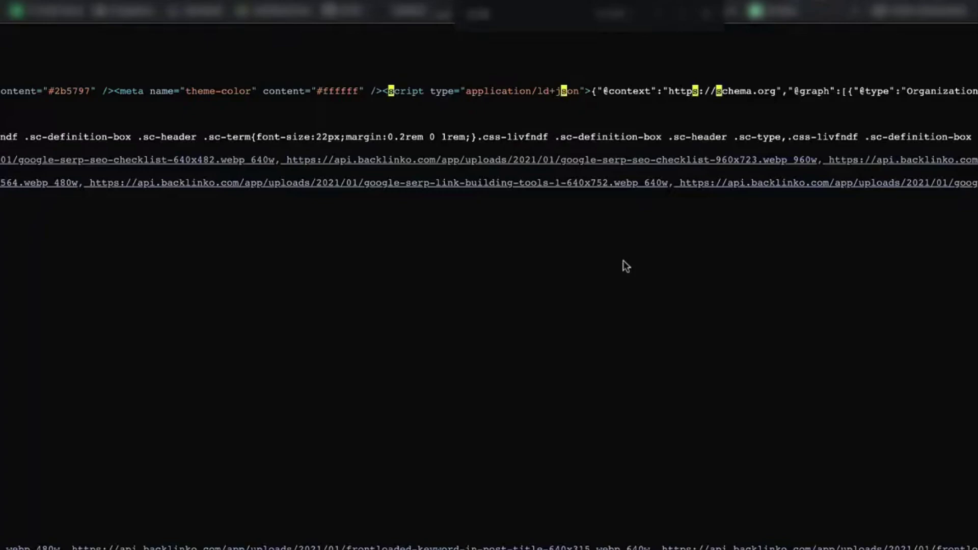
scroll(565, 82, "right", 3)
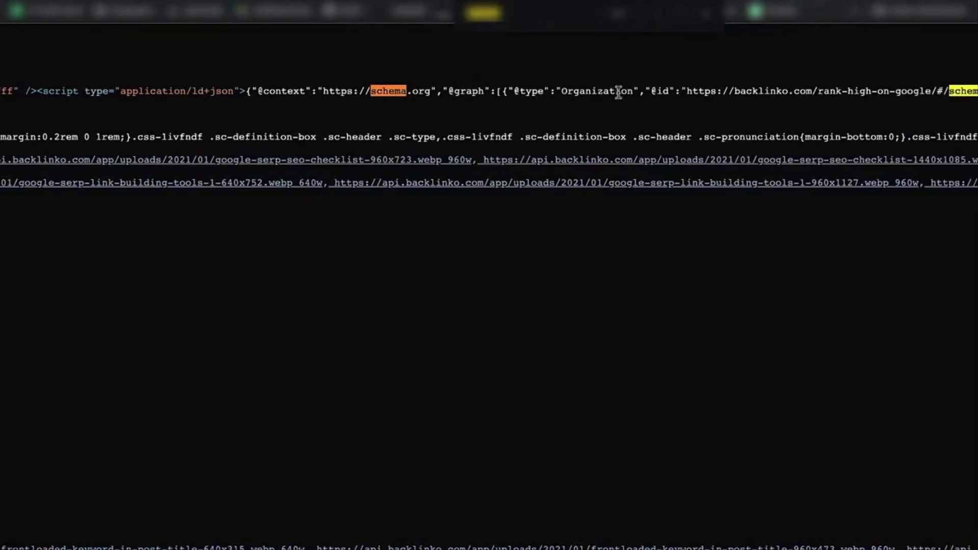
scroll(688, 34, "right", 1)
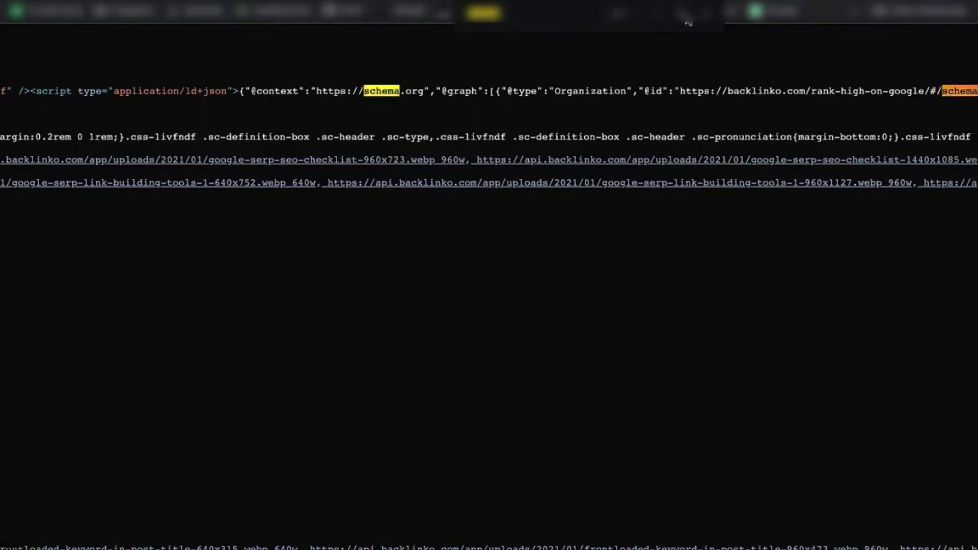
left_click(705, 15)
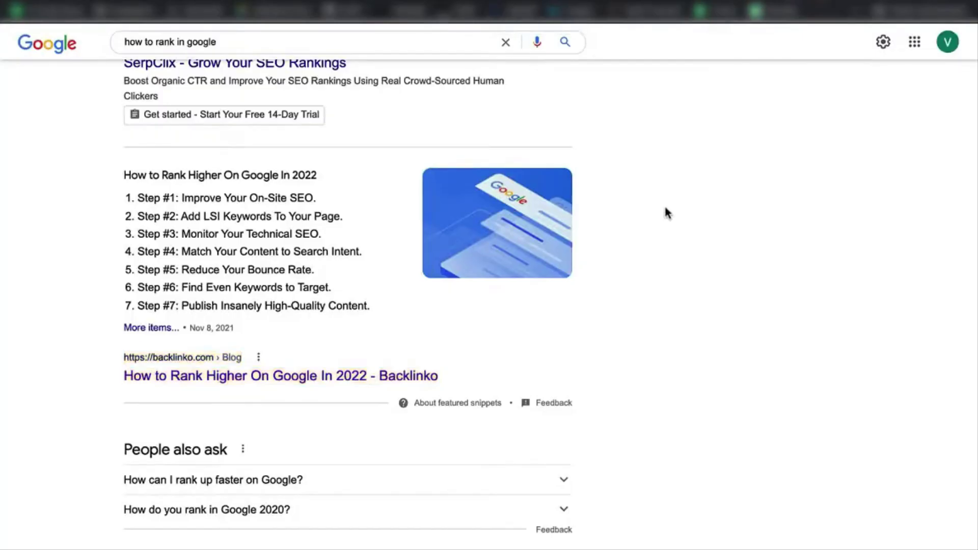
Step: Highlight the Moz result's snippet, then return to Backlinko's seven-step featured snippet
scroll(668, 212, "down", 1)
scroll(667, 213, "down", 6)
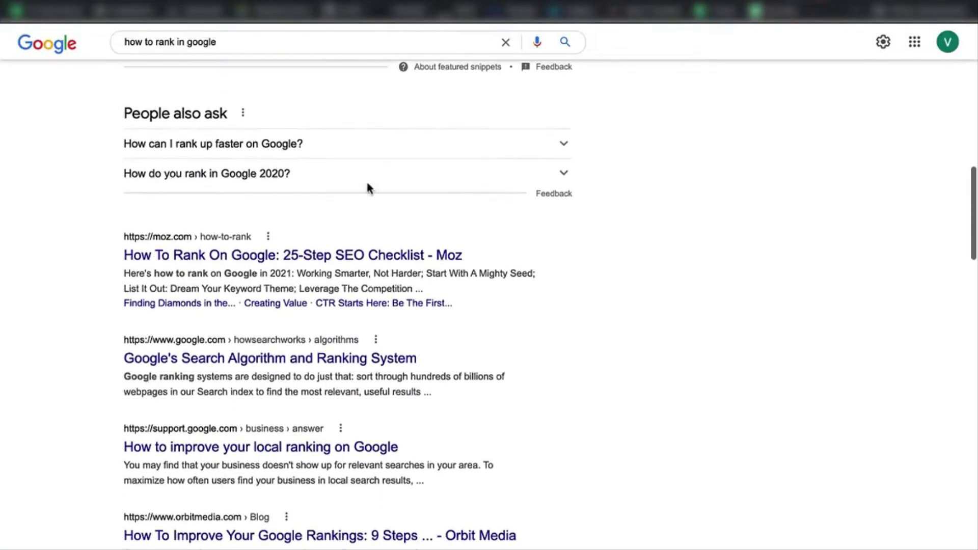
scroll(357, 296, "up", 1)
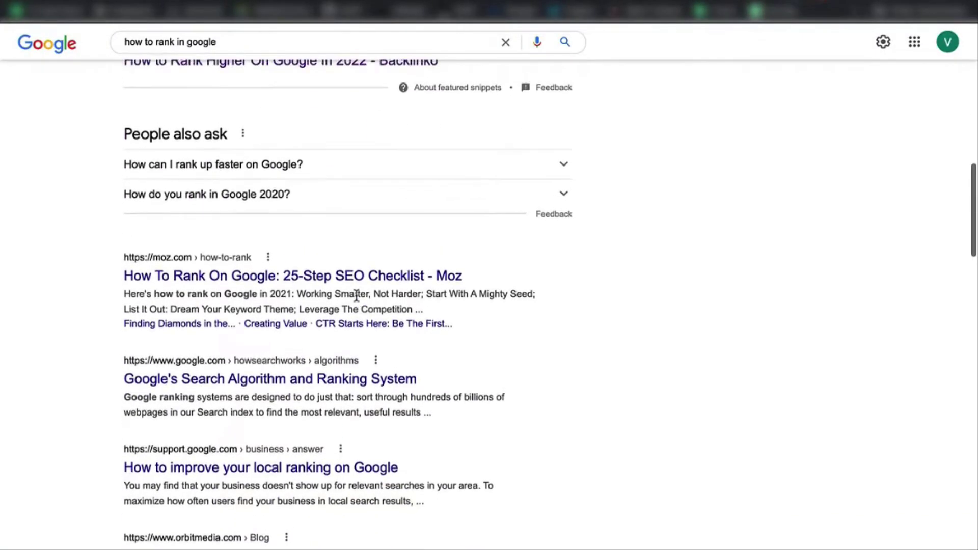
scroll(305, 254, "up", 5)
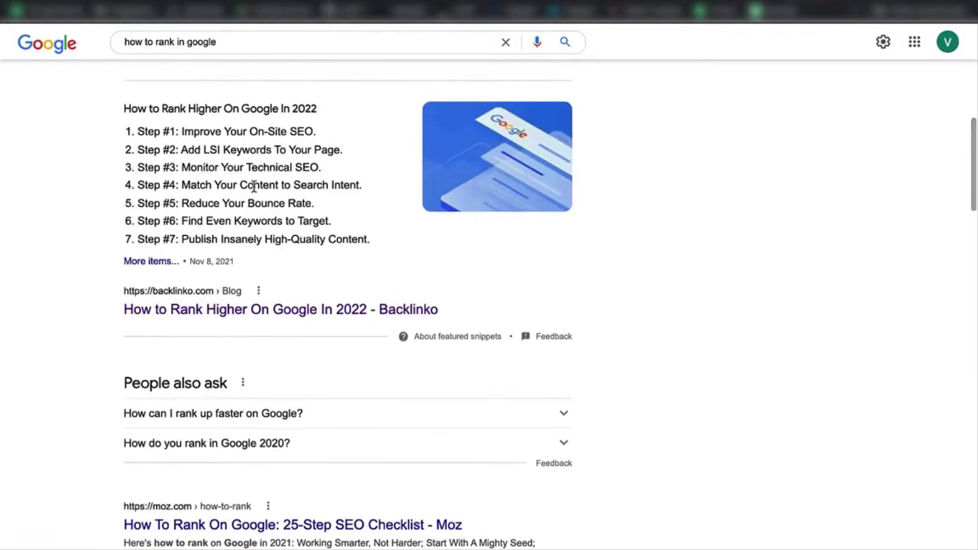
scroll(286, 183, "down", 4)
left_click_drag(432, 346, 517, 374)
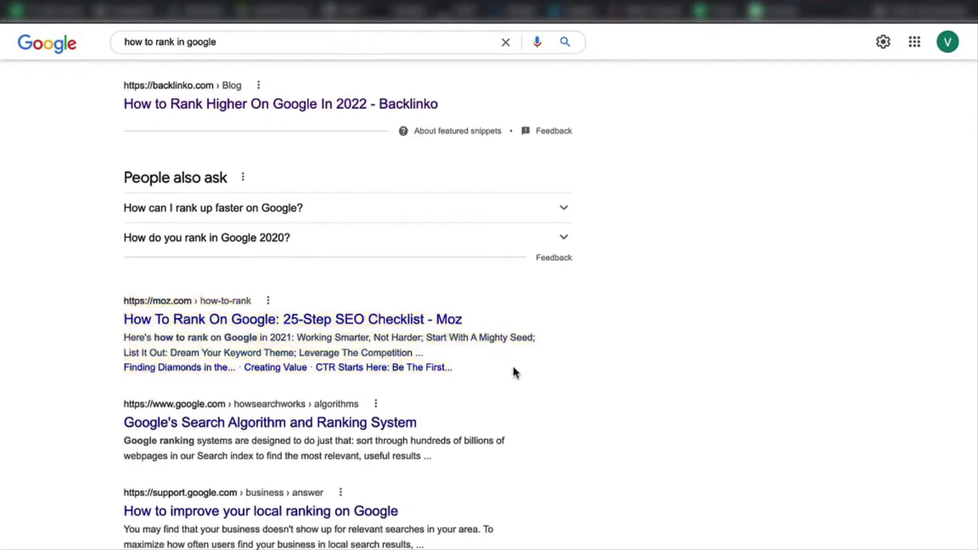
scroll(514, 371, "up", 5)
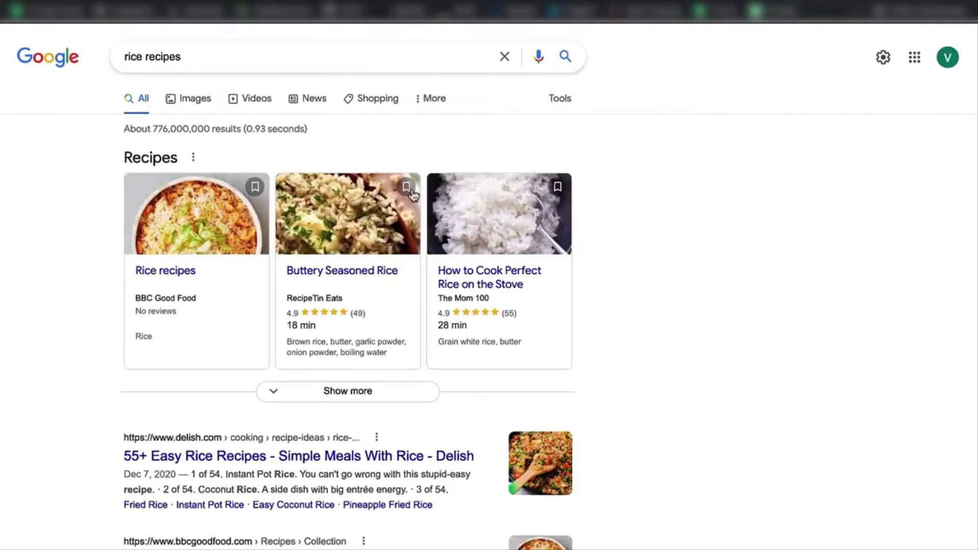
Step: Scroll the rice recipes results and open 'How to Cook Perfect Rice on the Stove'
scroll(413, 193, "down", 4)
scroll(413, 195, "up", 4)
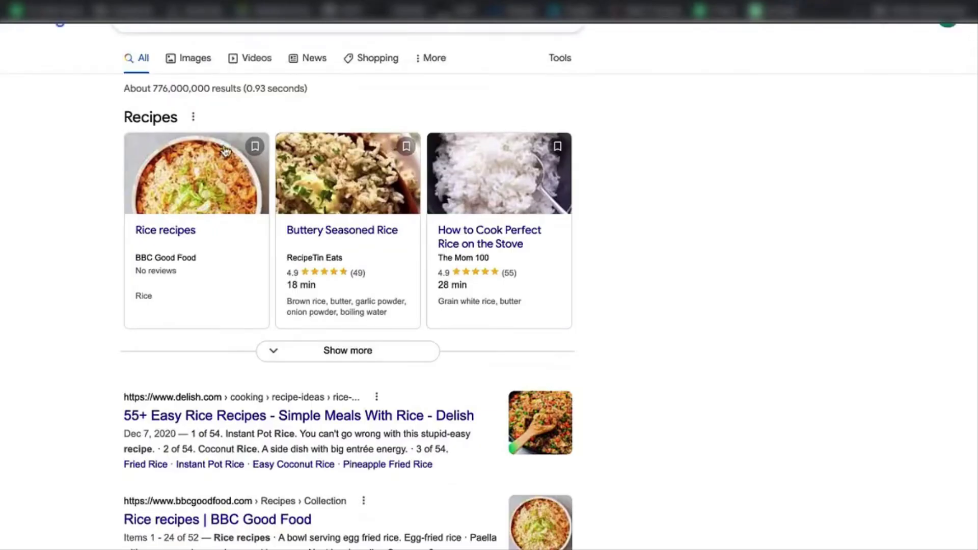
scroll(223, 194, "up", 1)
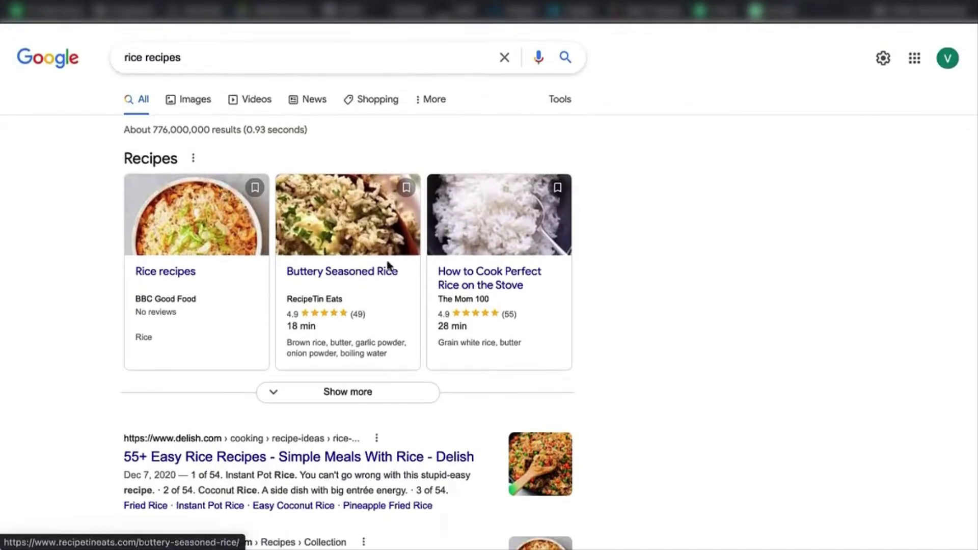
left_click(478, 261)
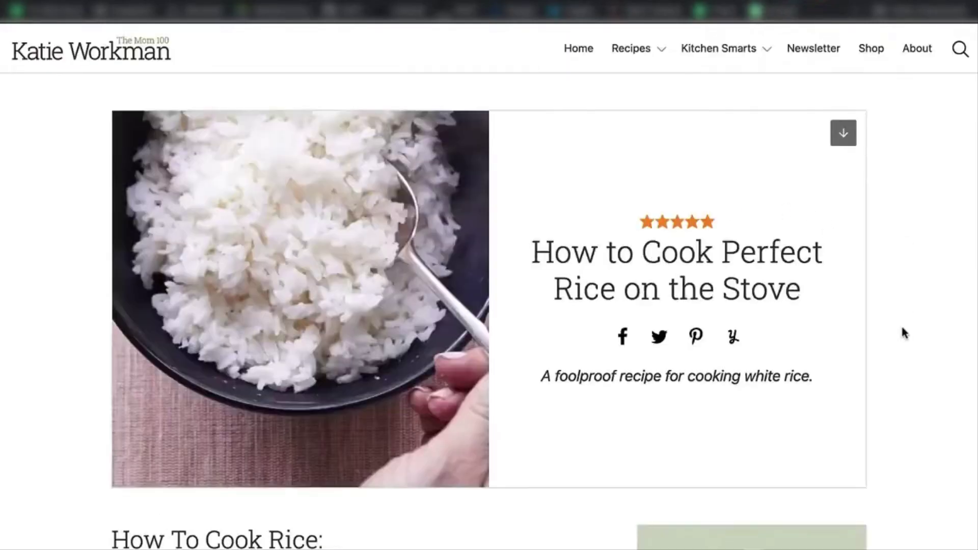
Step: View the recipe page's source, search it for 'schema', and select the Organization type
right_click(901, 326)
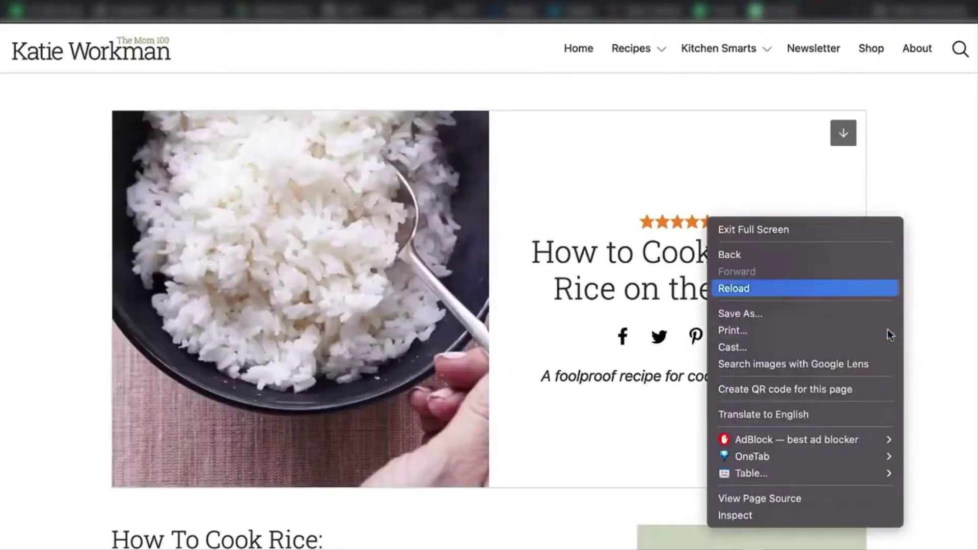
left_click(763, 500)
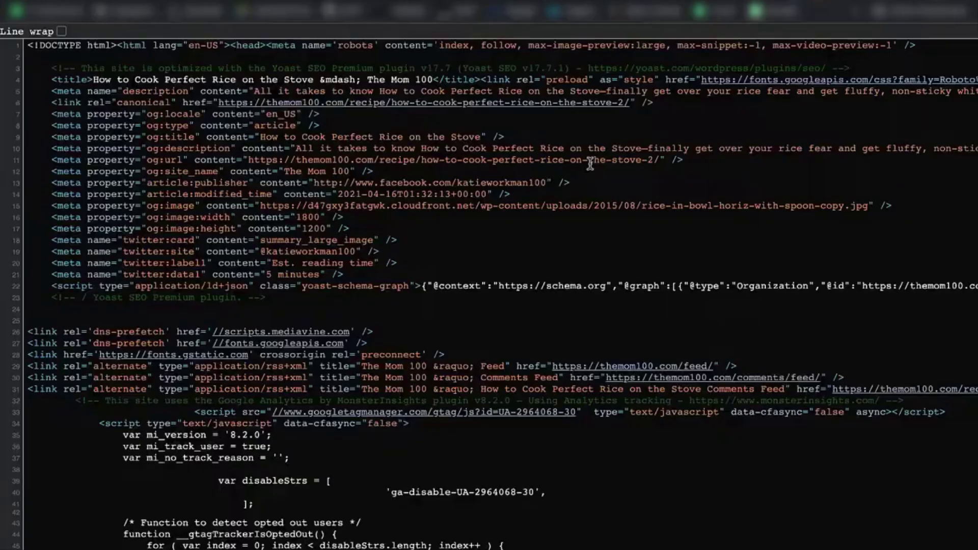
key("super+f")
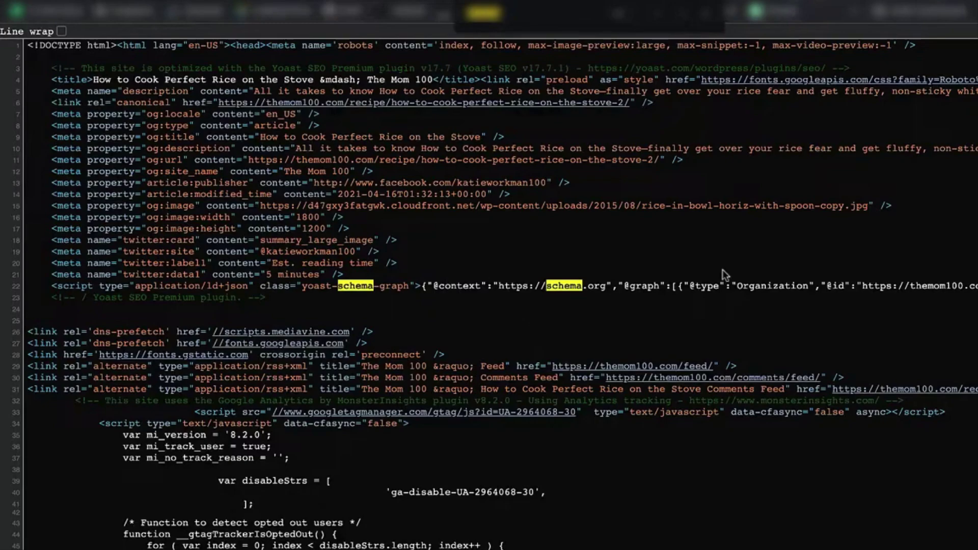
key("Return")
key("Return")
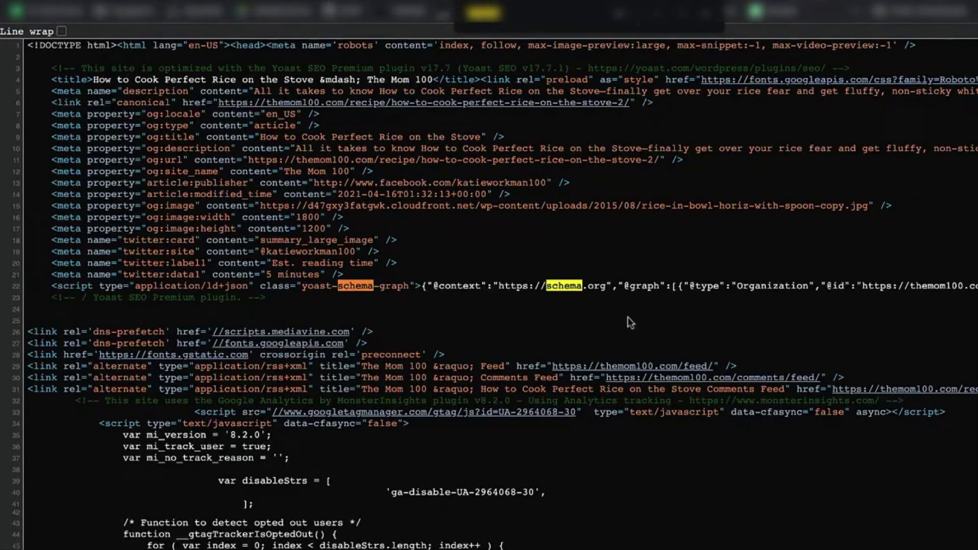
double_click(742, 288)
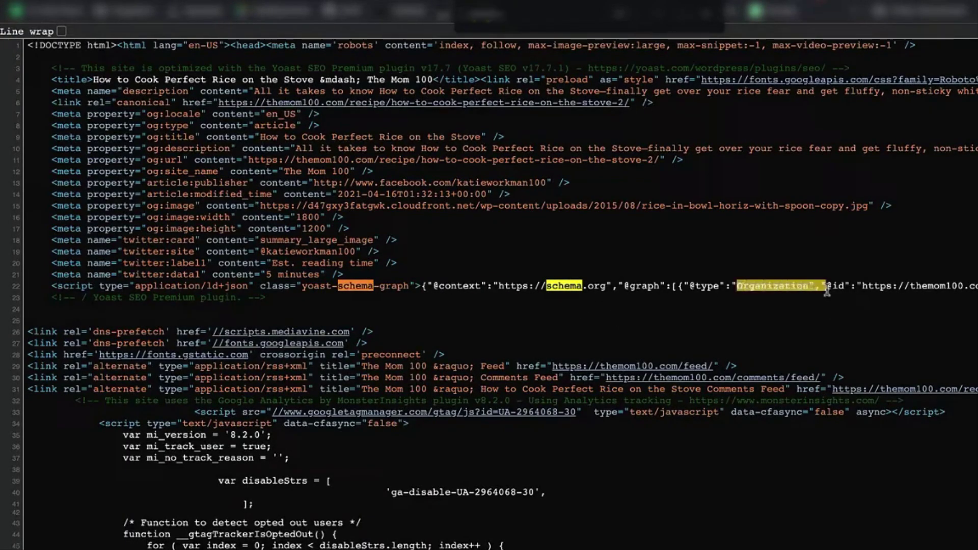
left_click(789, 289)
type("Organization\",\"")
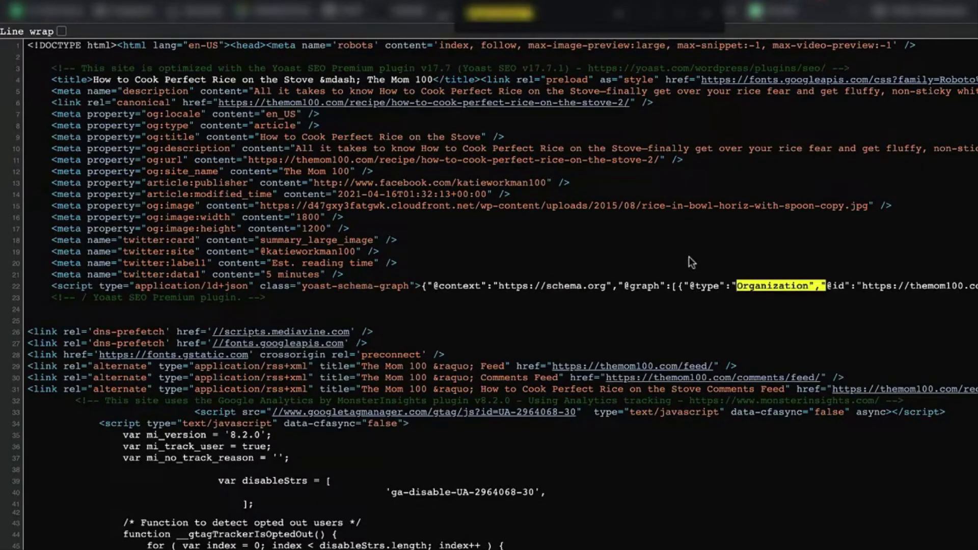
scroll(644, 303, "right", 5)
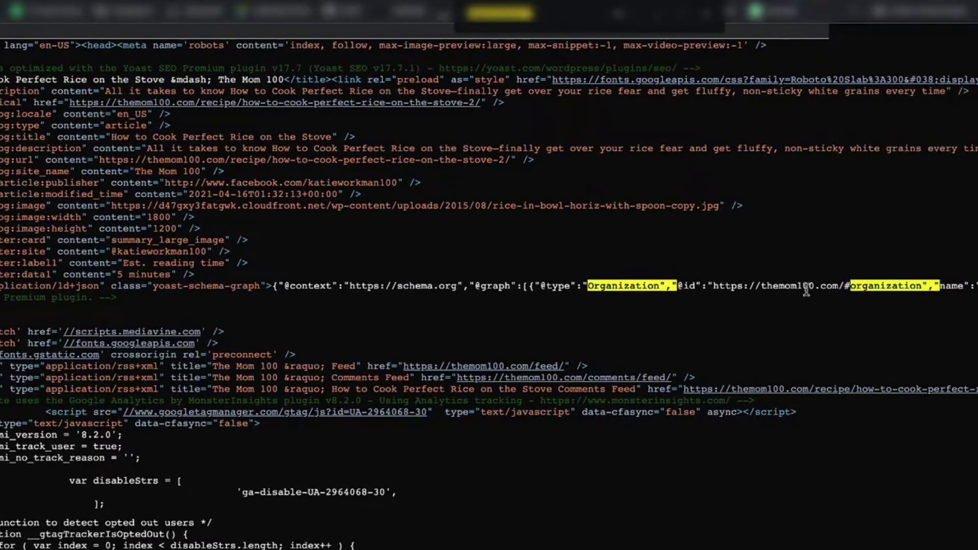
scroll(806, 289, "left", 5)
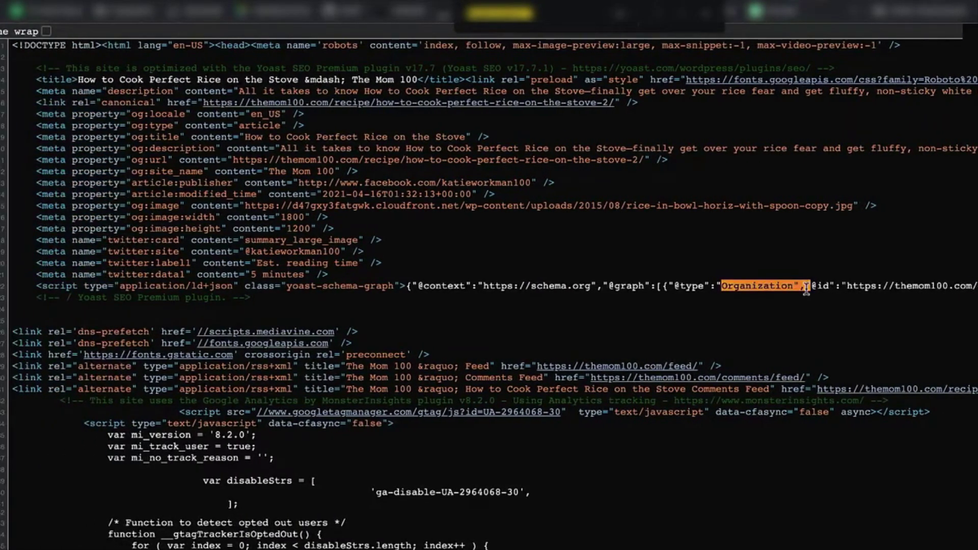
type("schema")
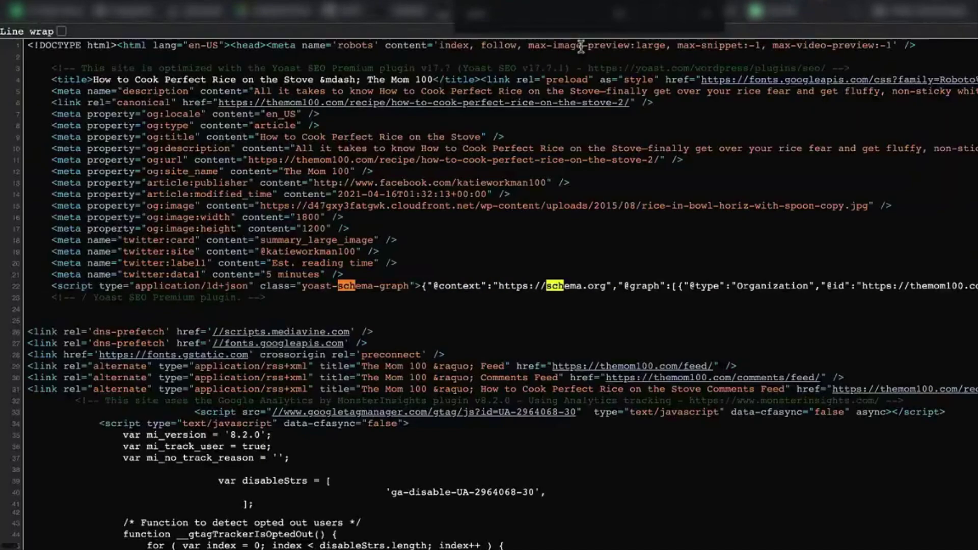
key("Return")
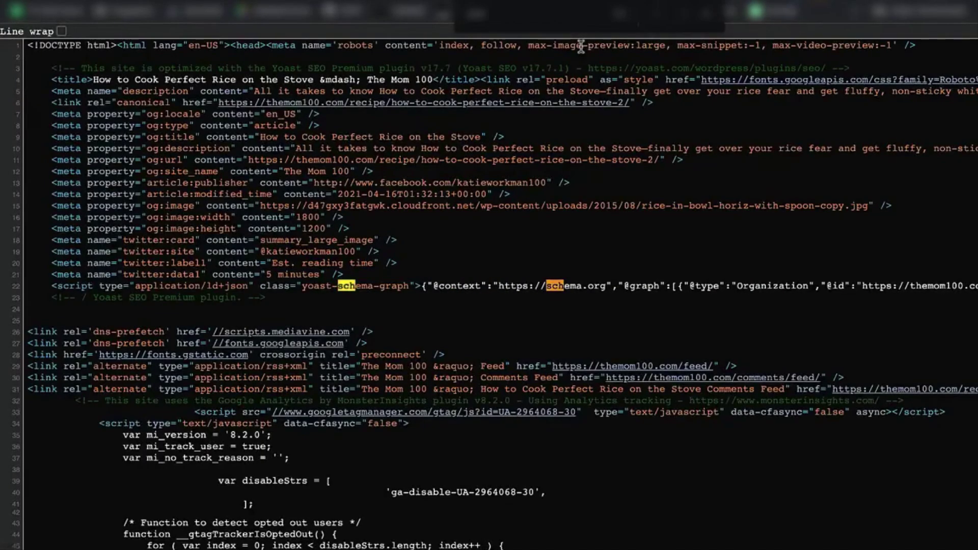
type("em")
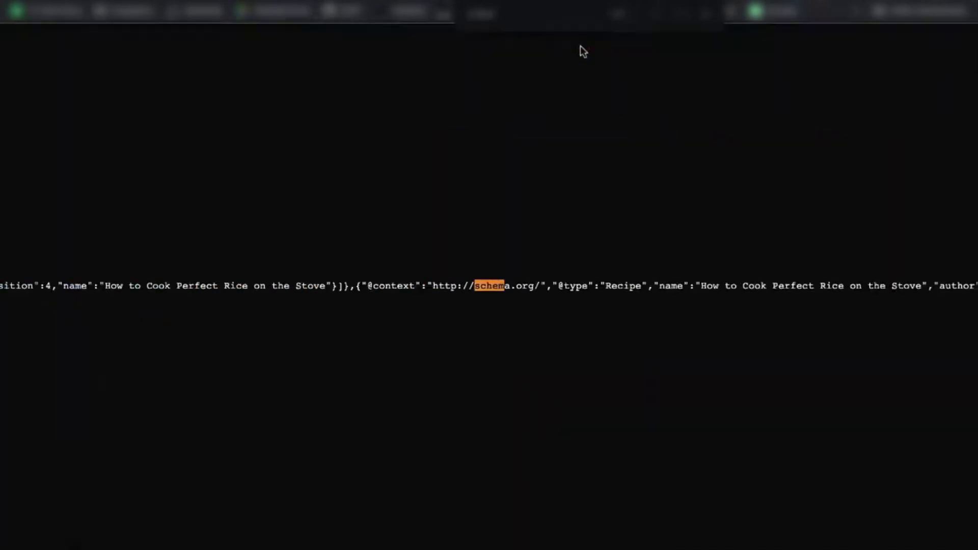
left_click_drag(560, 285, 652, 285)
left_click(561, 281)
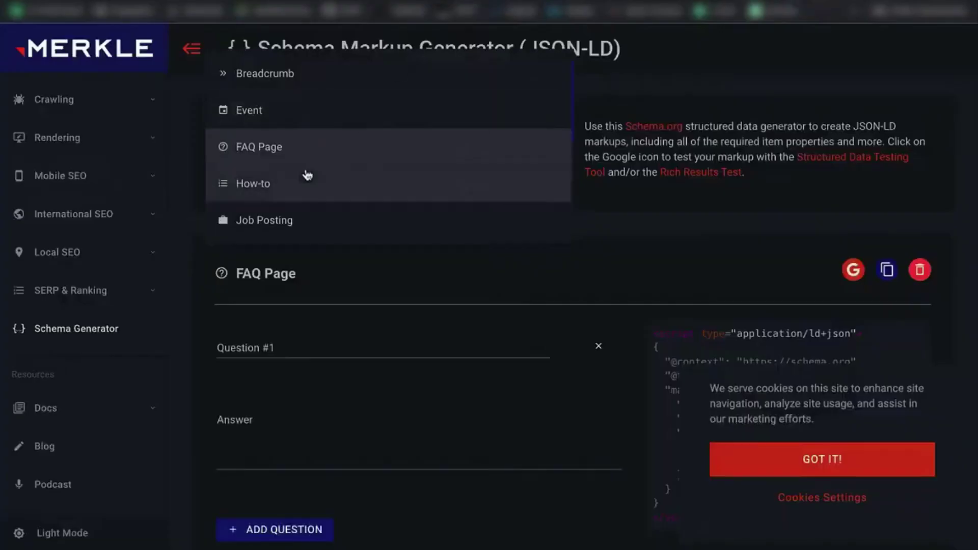
scroll(306, 175, "up", 1)
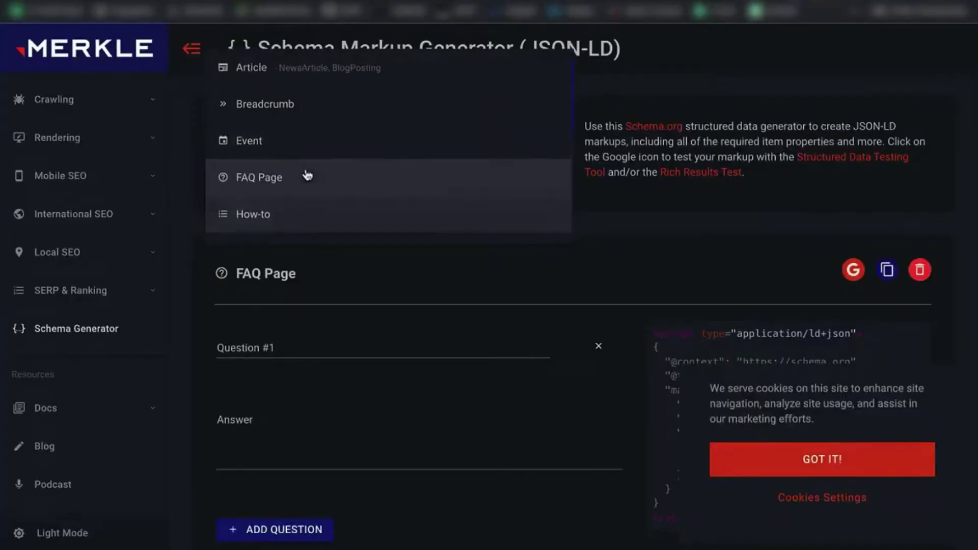
scroll(307, 174, "down", 3)
scroll(308, 175, "down", 3)
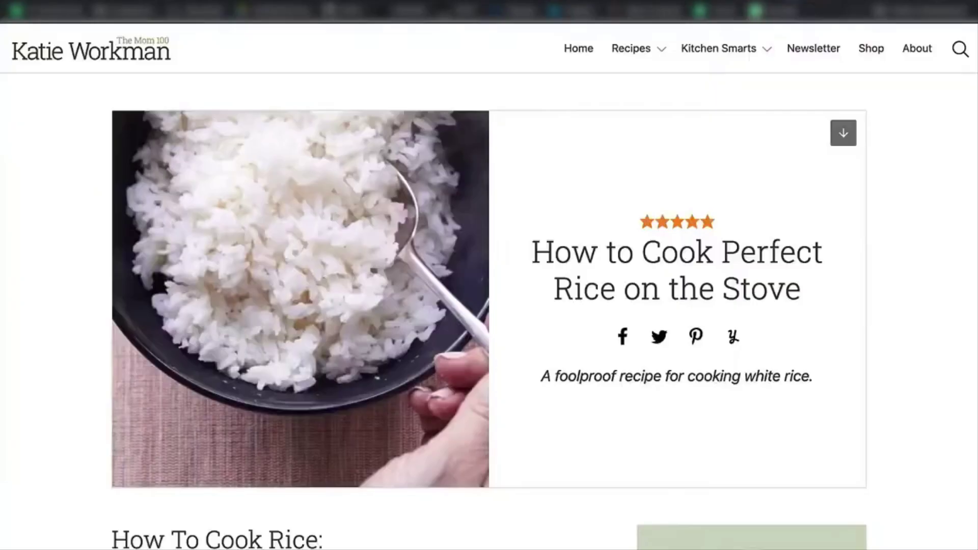
key("ctrl+f")
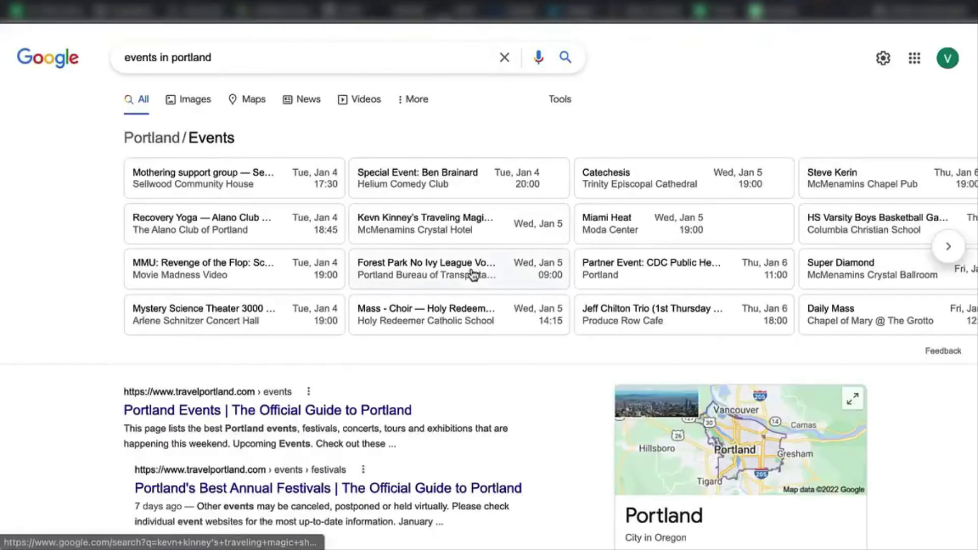
Step: Select the 'events in portland' query, scroll the results, then switch to the 'best pc monitor 2022' tab
left_click(260, 58)
left_click_drag(260, 58, 116, 57)
left_click(20, 216)
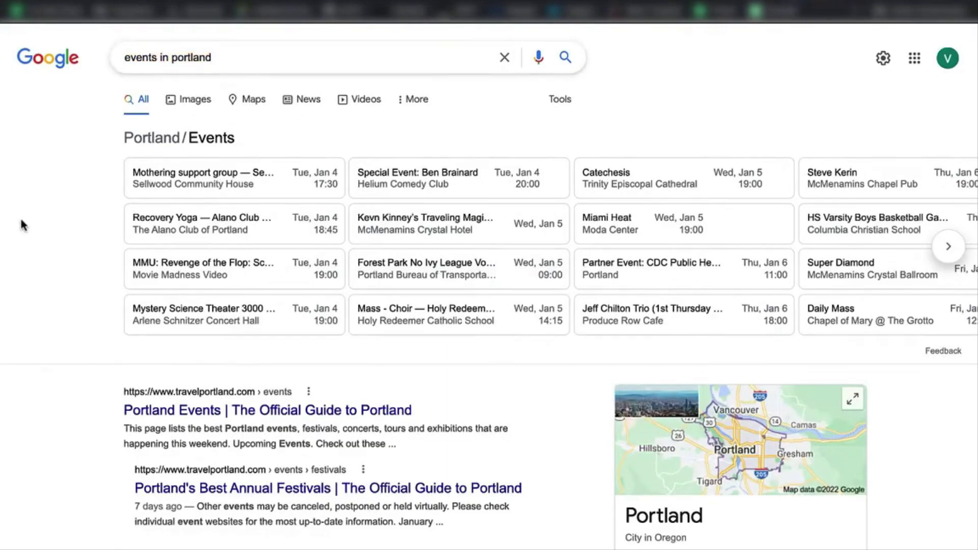
scroll(122, 259, "down", 3)
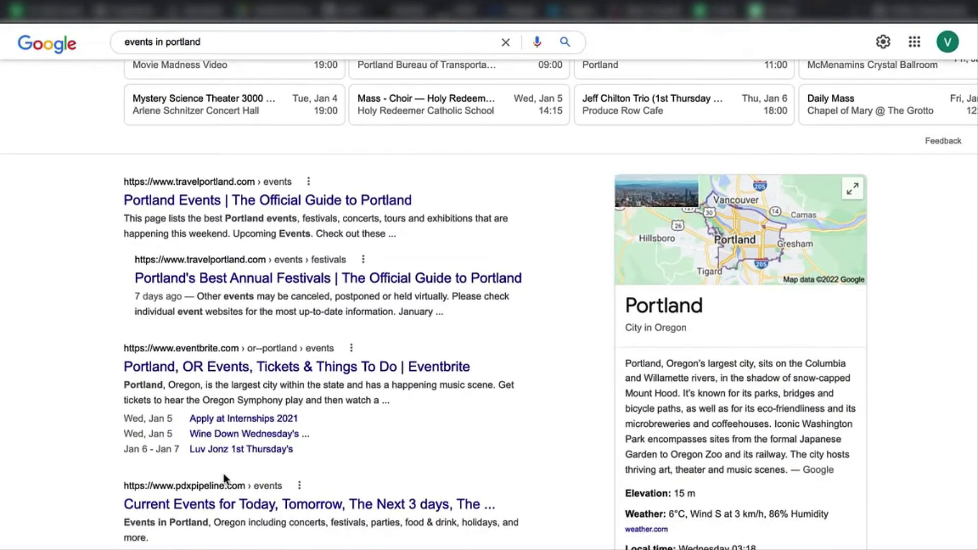
scroll(225, 480, "up", 5)
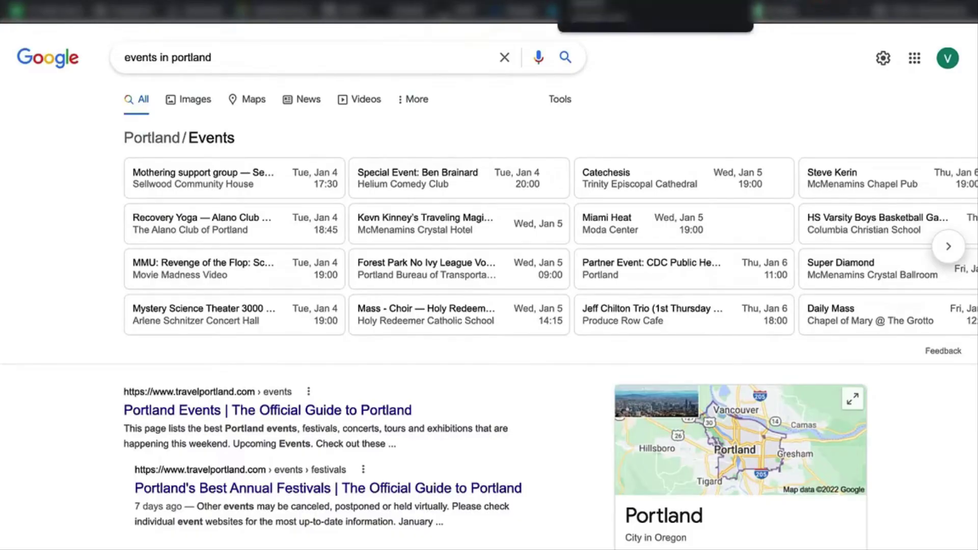
left_click(581, 10)
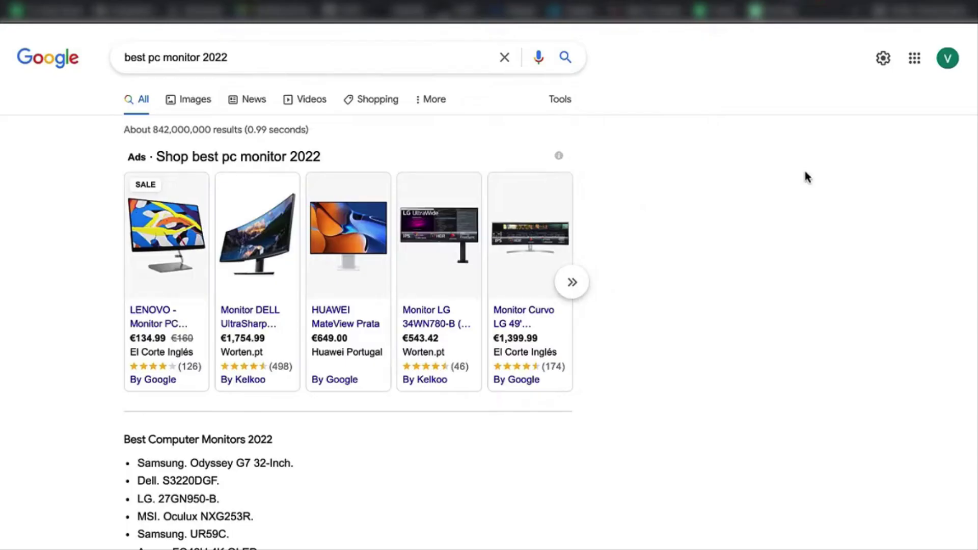
Step: Highlight and clear the Best Computer Monitors 2022 featured snippet list twice
scroll(806, 177, "down", 10)
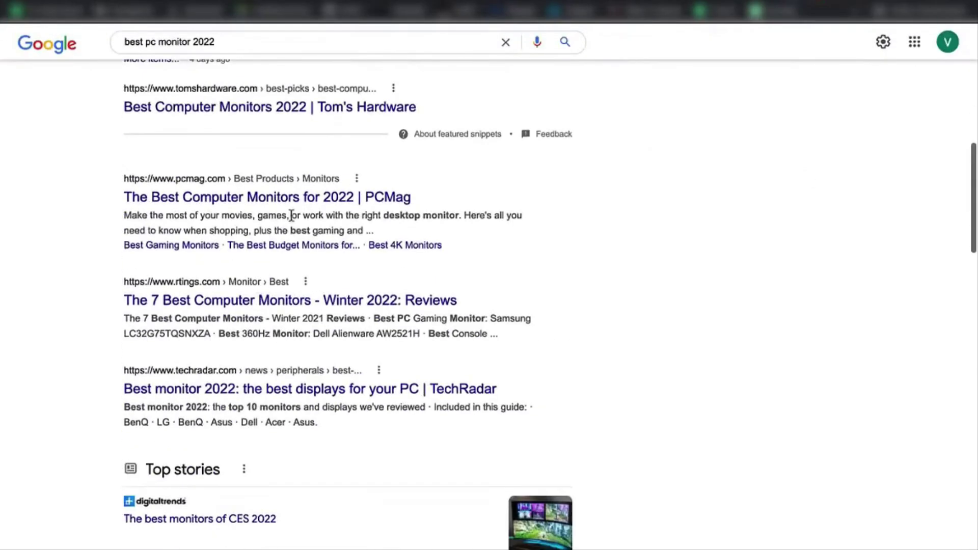
scroll(491, 170, "up", 11)
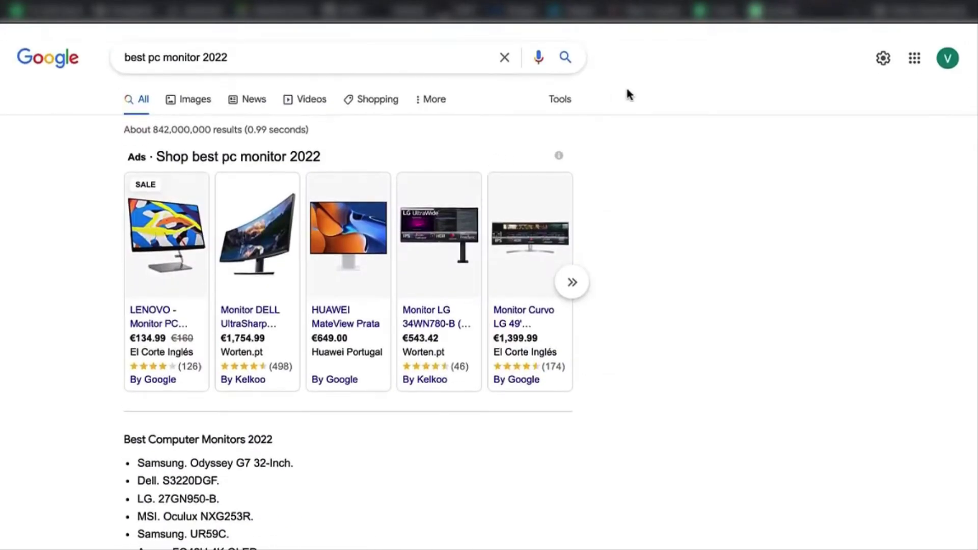
scroll(640, 135, "down", 4)
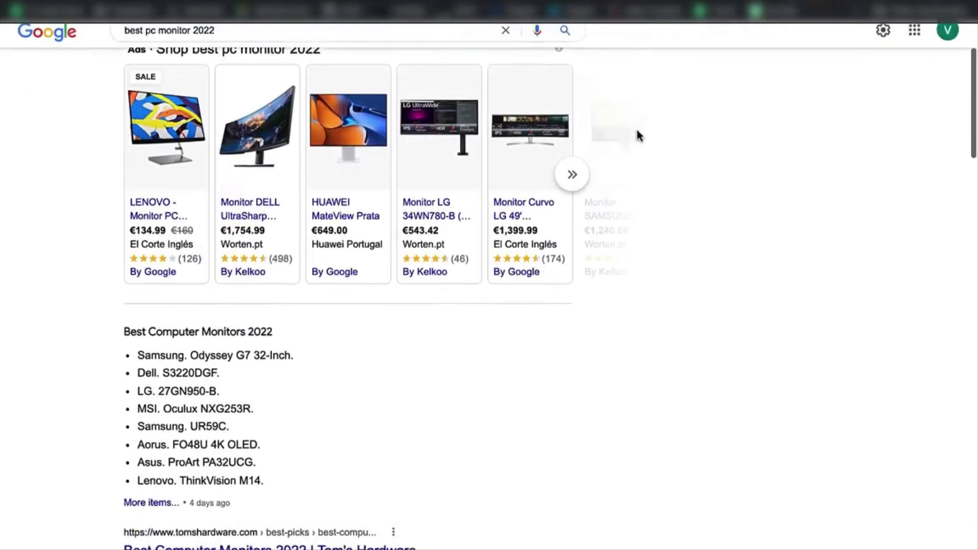
left_click_drag(92, 253, 369, 414)
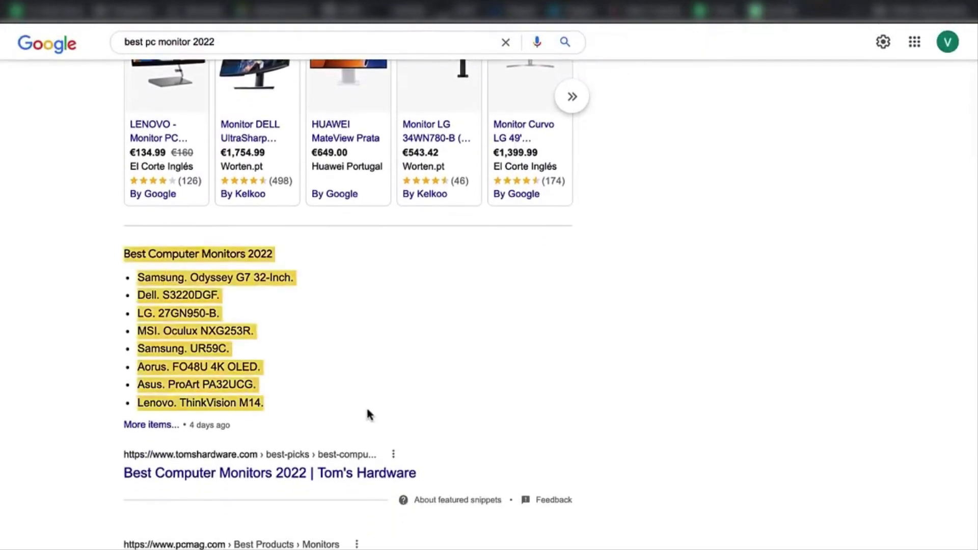
left_click(382, 383)
scroll(199, 280, "down", 1)
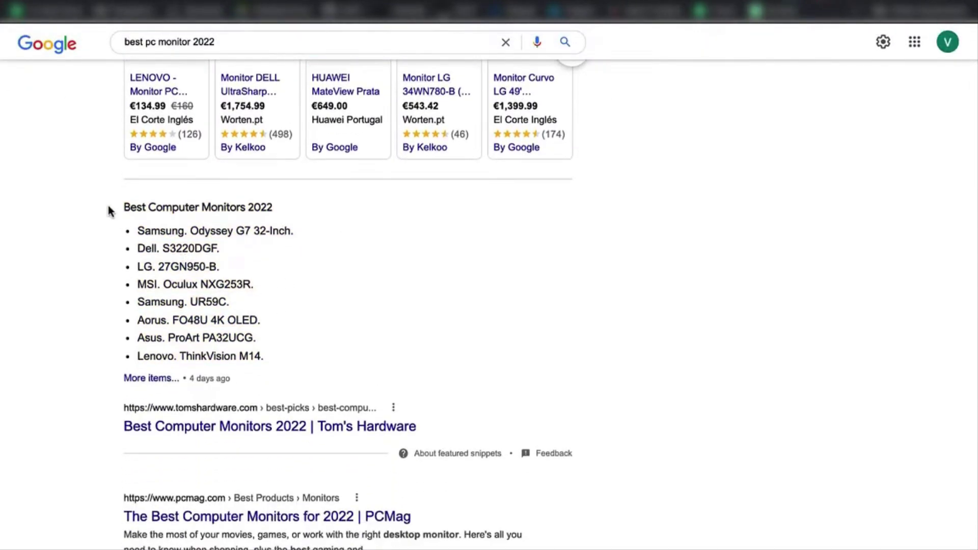
left_click_drag(109, 210, 425, 341)
left_click(426, 341)
Step: Reselect and clear the snippet list again, then move on to the 'why is seo important' results
scroll(425, 341, "down", 2)
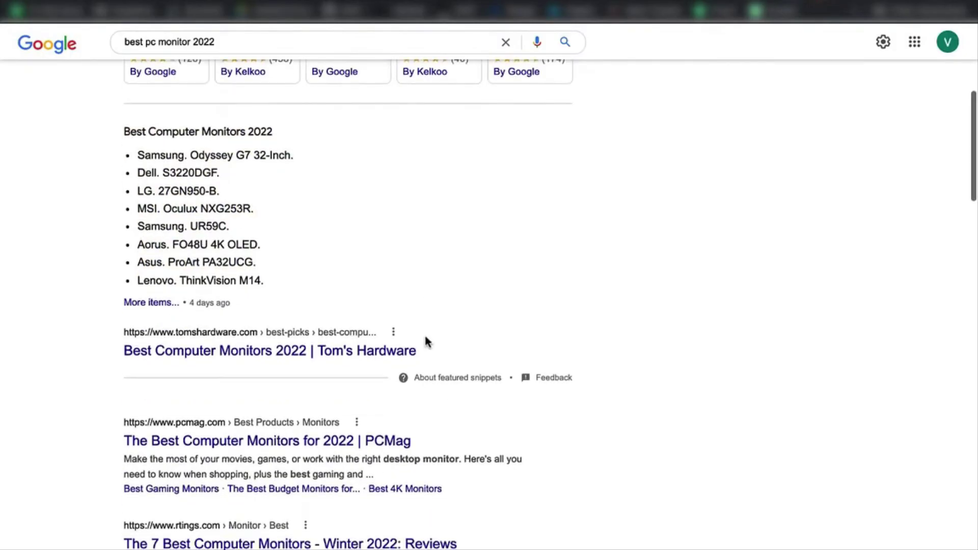
scroll(402, 214, "up", 1)
scroll(402, 213, "down", 7)
scroll(257, 236, "up", 1)
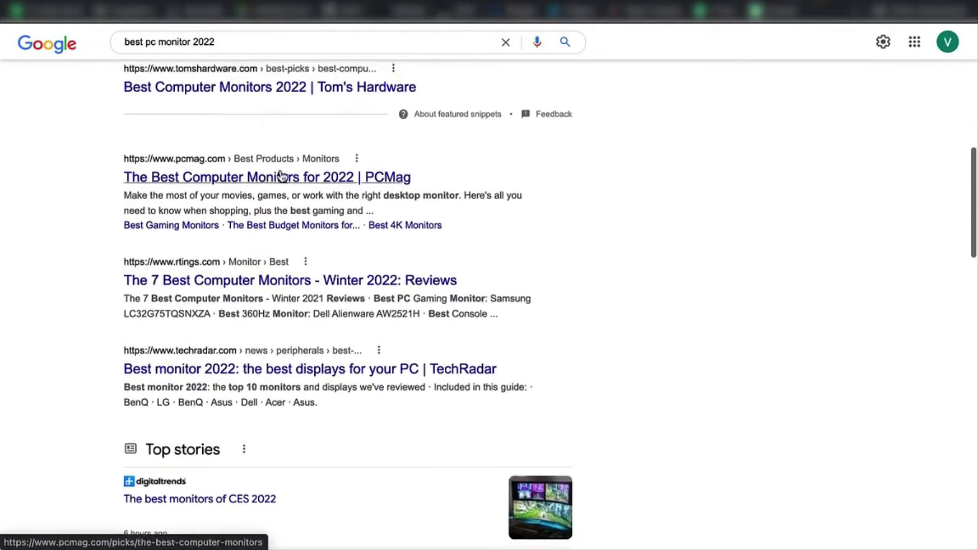
scroll(282, 176, "up", 6)
left_click_drag(123, 164, 397, 346)
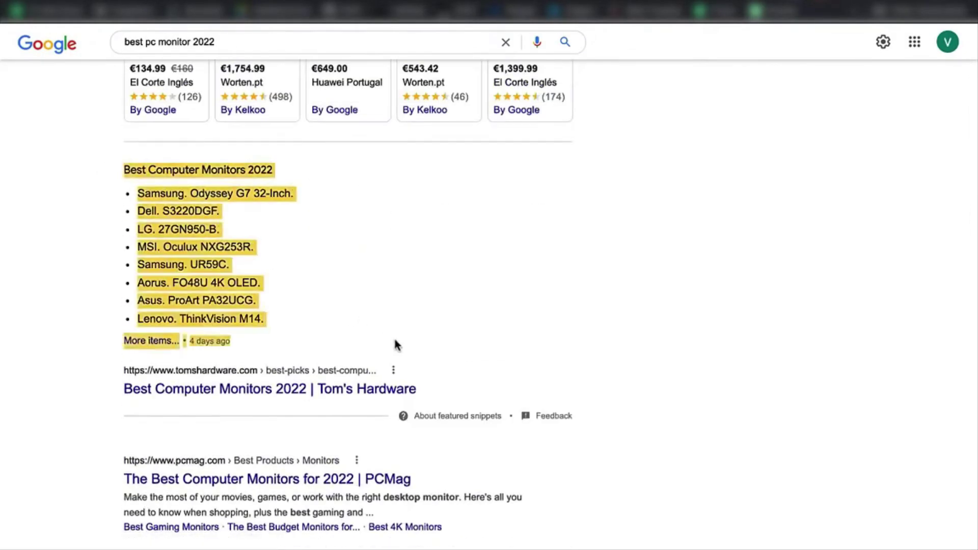
left_click(424, 340)
scroll(428, 333, "up", 5)
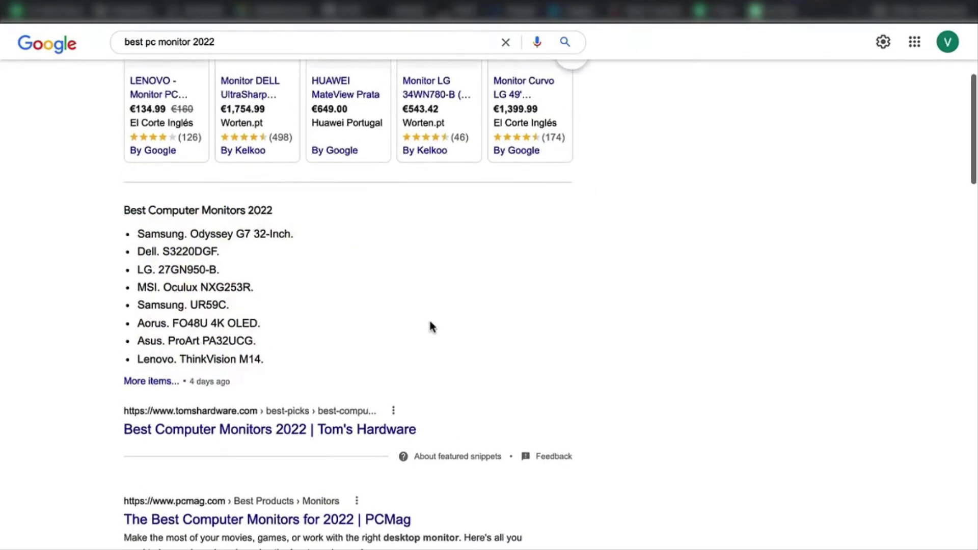
scroll(598, 187, "down", 4)
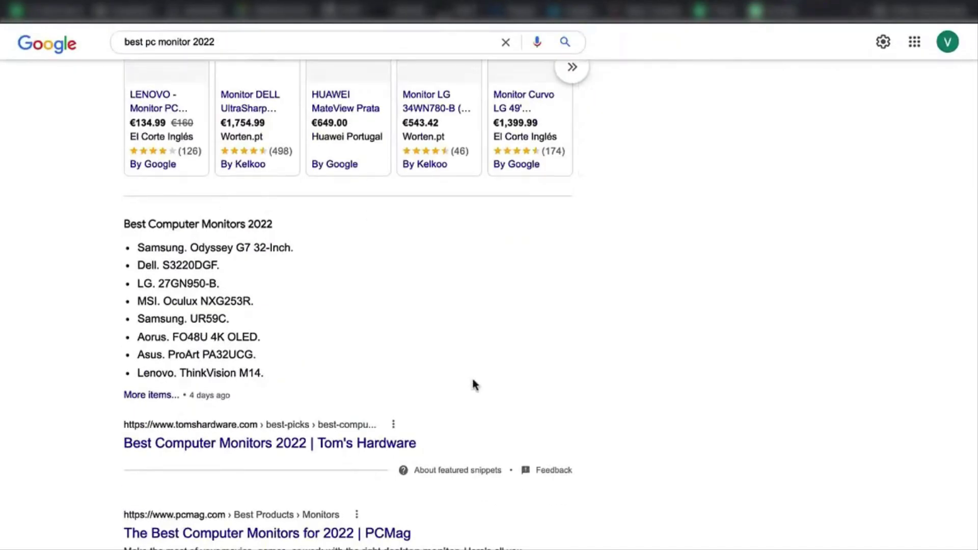
scroll(281, 374, "up", 4)
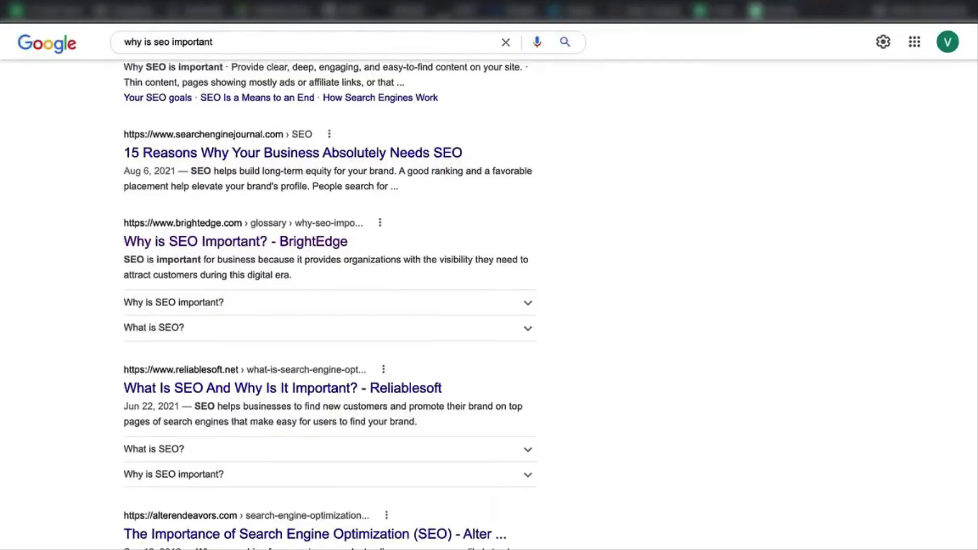
Step: Expand and collapse BrightEdge's 'Why is SEO important?' and 'What is SEO?' answers, then check its link options
scroll(473, 207, "up", 9)
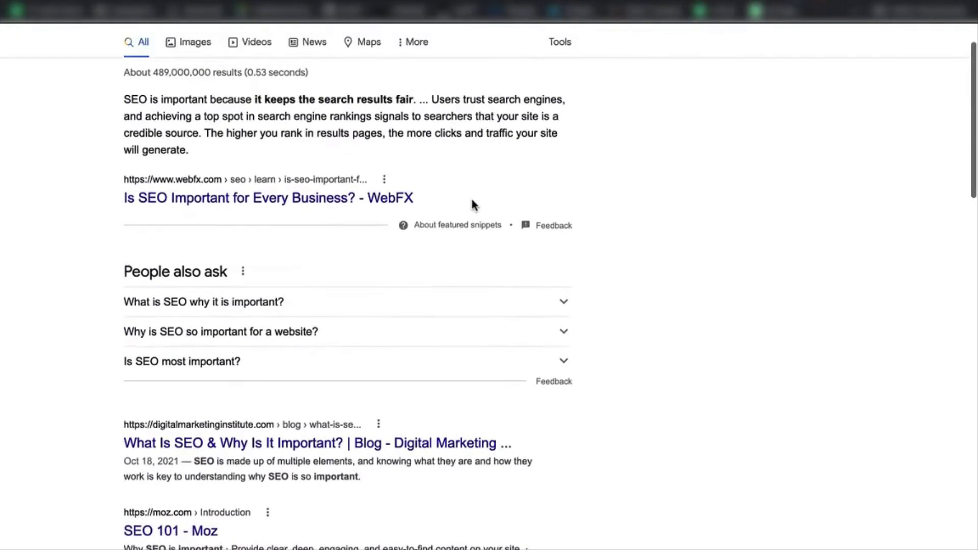
scroll(271, 115, "up", 2)
scroll(224, 98, "down", 2)
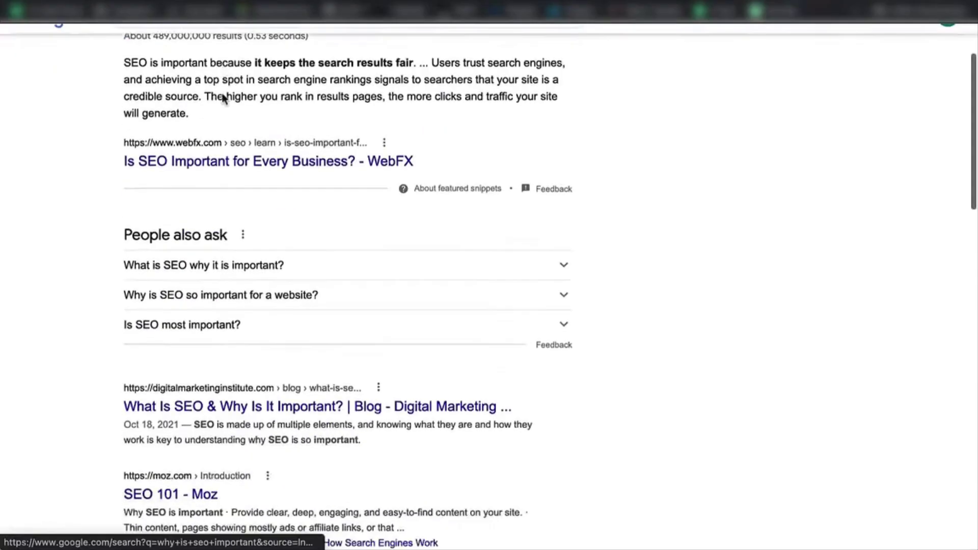
scroll(222, 98, "down", 10)
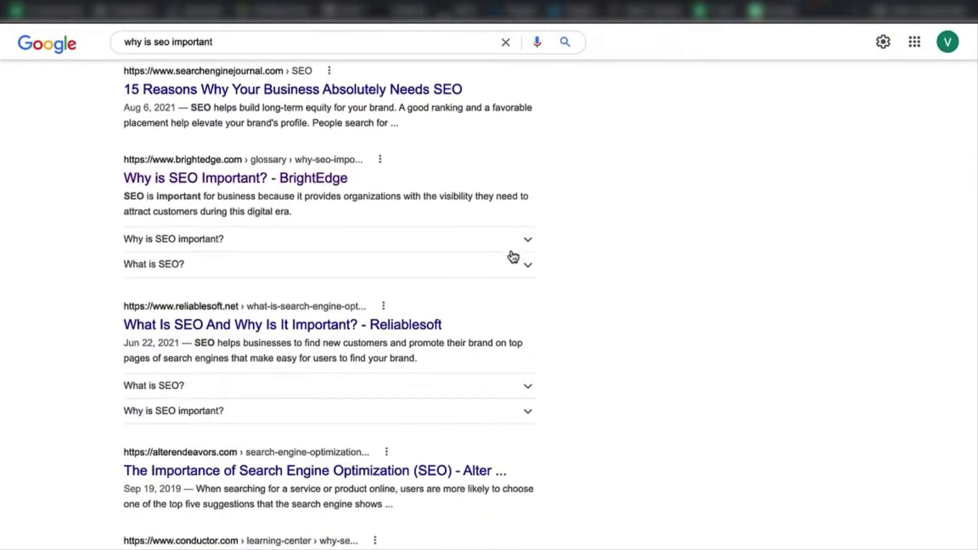
left_click(519, 246)
left_click(519, 247)
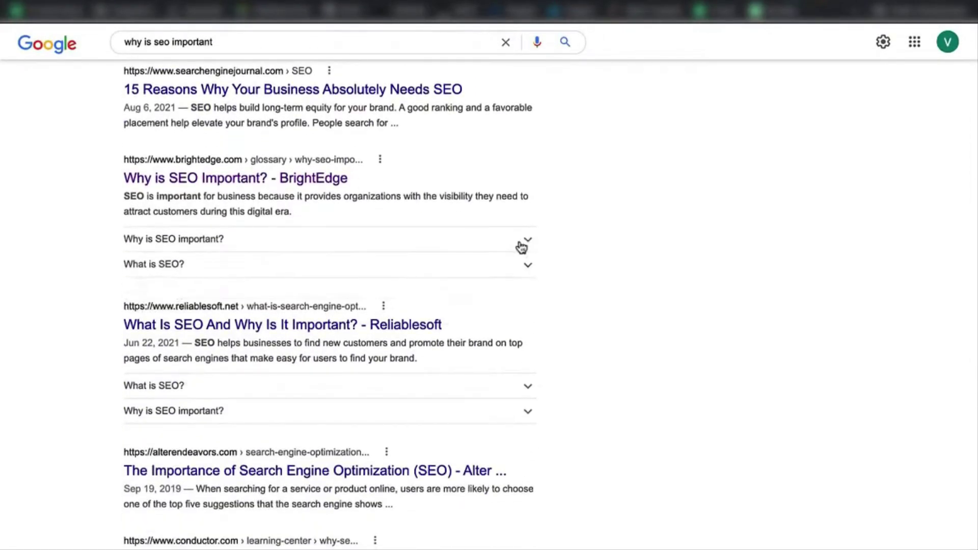
left_click(533, 269)
left_click(532, 268)
right_click(305, 183)
left_click(613, 135)
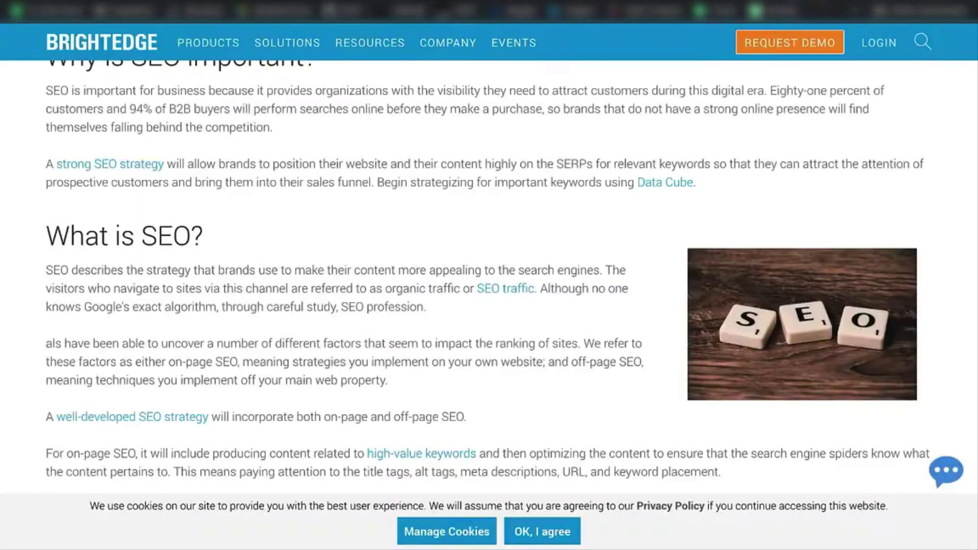
Step: Highlight the 'Why is SEO Important?' title, subheading and answer text
scroll(343, 317, "up", 3)
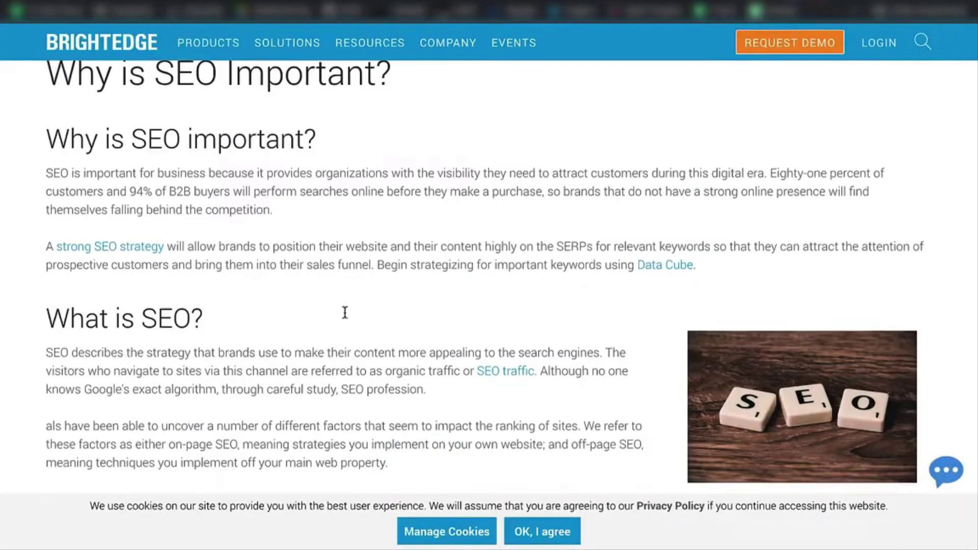
left_click_drag(62, 135, 546, 133)
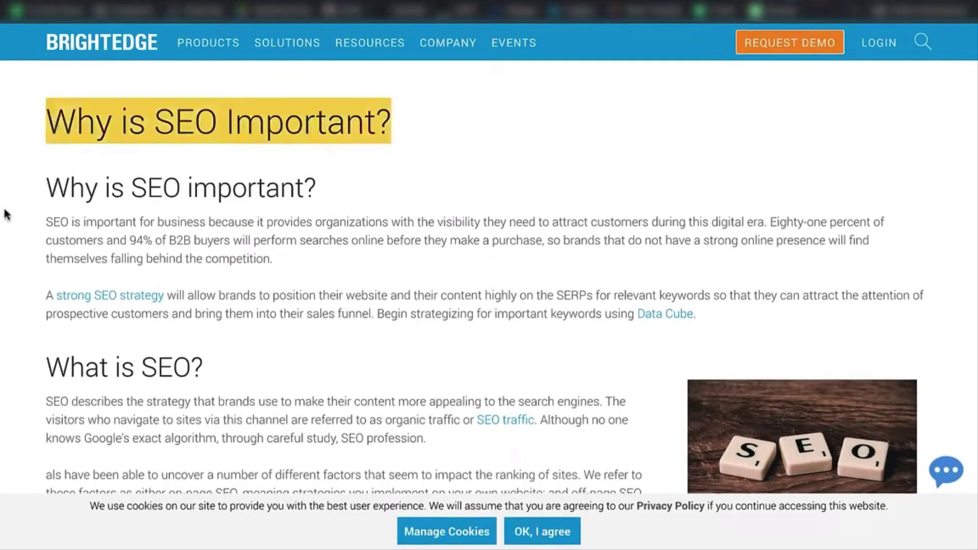
left_click_drag(4, 212, 370, 199)
left_click_drag(60, 220, 362, 277)
scroll(78, 203, "down", 4)
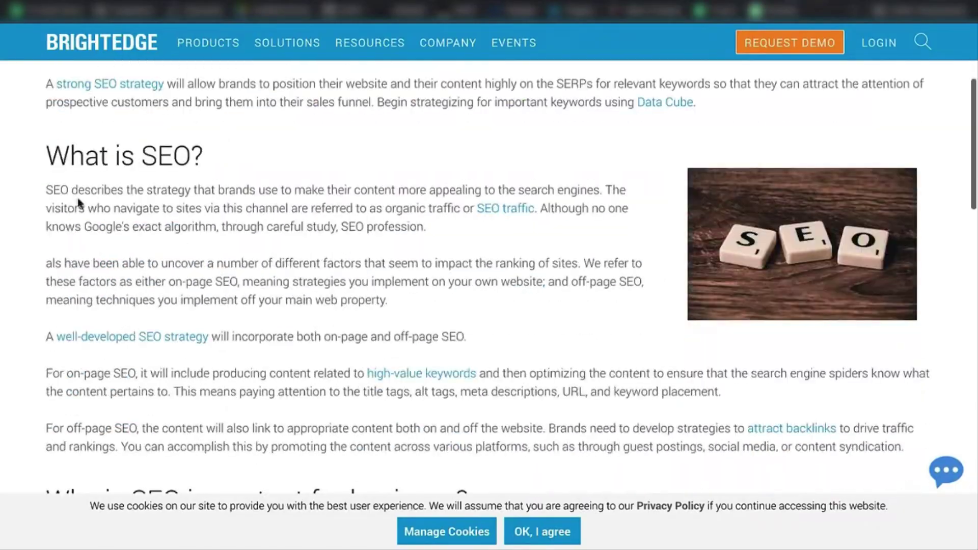
left_click_drag(23, 146, 316, 153)
left_click_drag(77, 225, 453, 418)
scroll(452, 419, "down", 2)
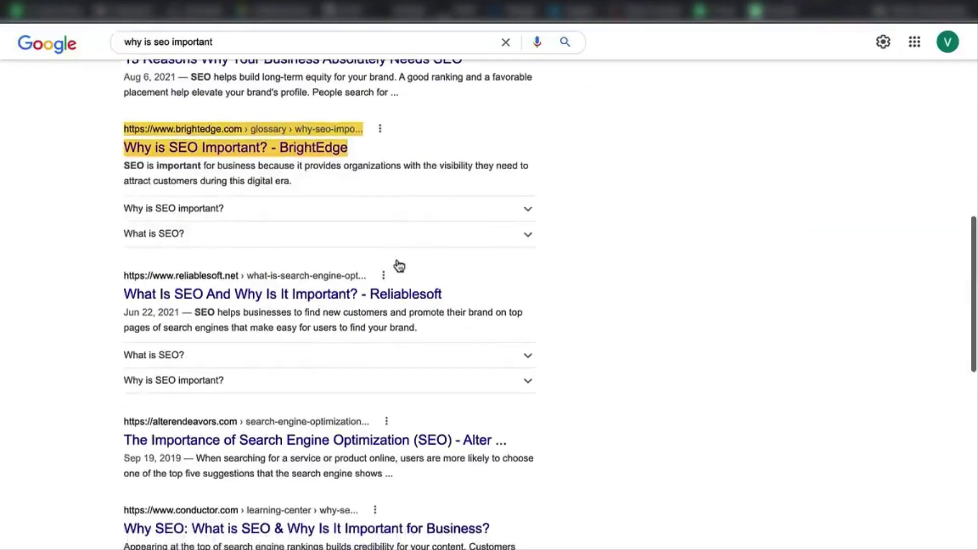
Step: Toggle BrightEdge's two answers again, then expand and collapse Reliablesoft's 'Why is SEO important?' answer
left_click(509, 210)
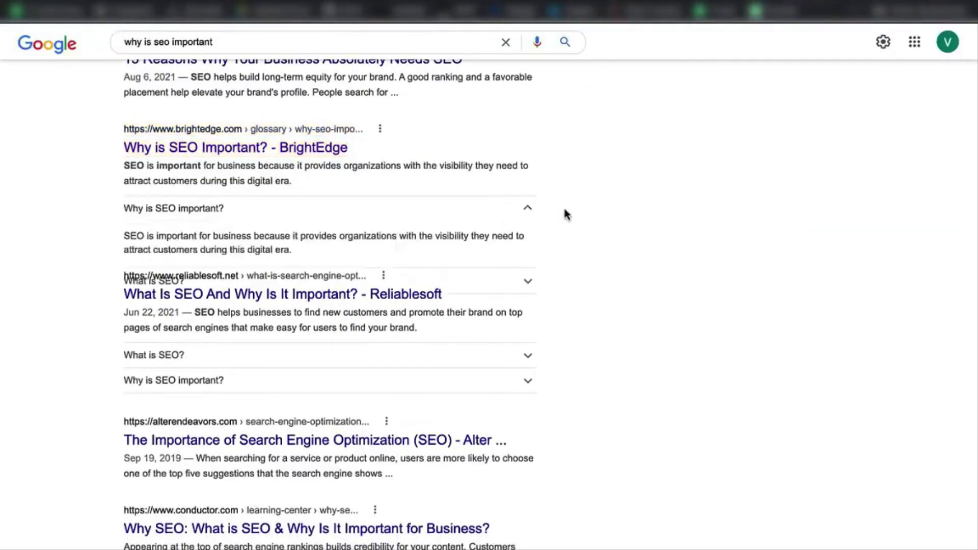
left_click(525, 210)
left_click(521, 245)
left_click(520, 244)
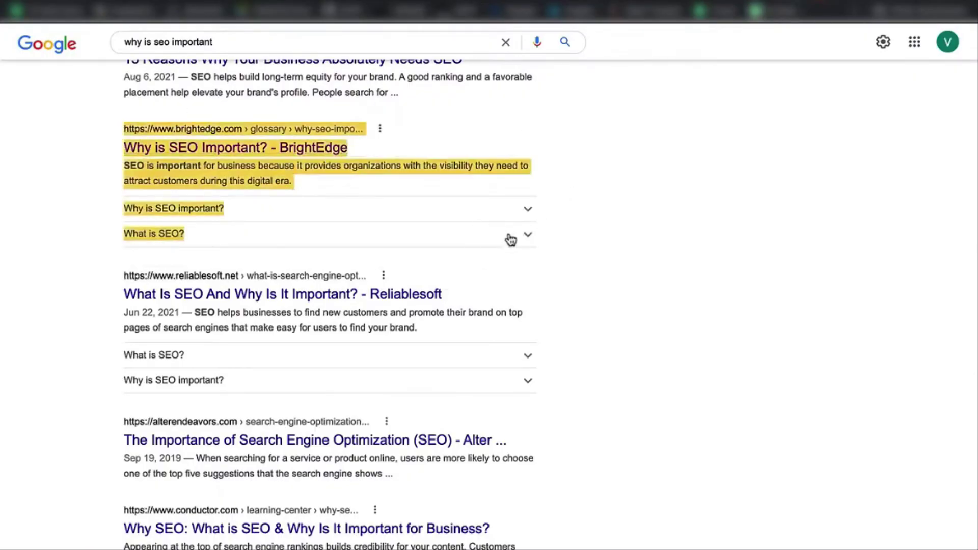
scroll(698, 172, "up", 1)
scroll(393, 236, "down", 3)
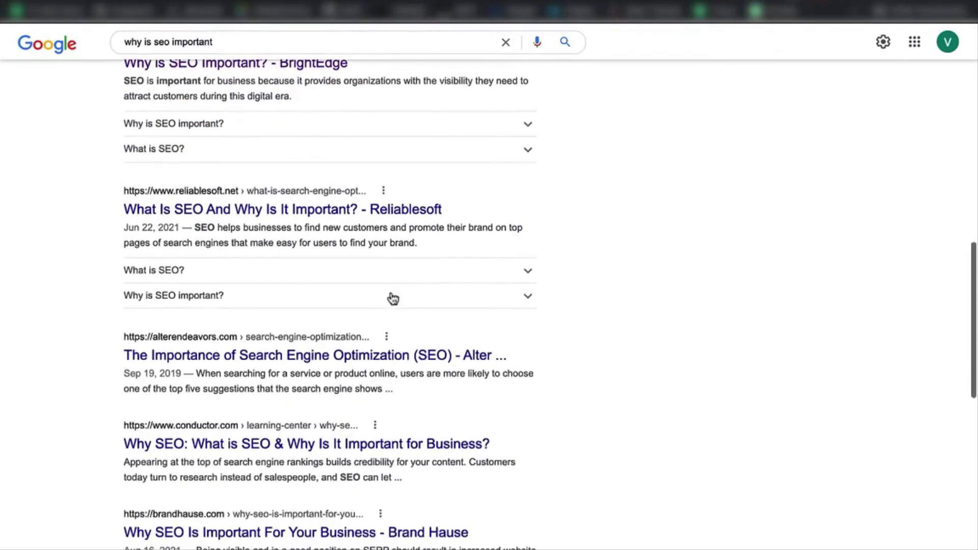
left_click(391, 300)
scroll(393, 299, "up", 1)
scroll(382, 321, "down", 1)
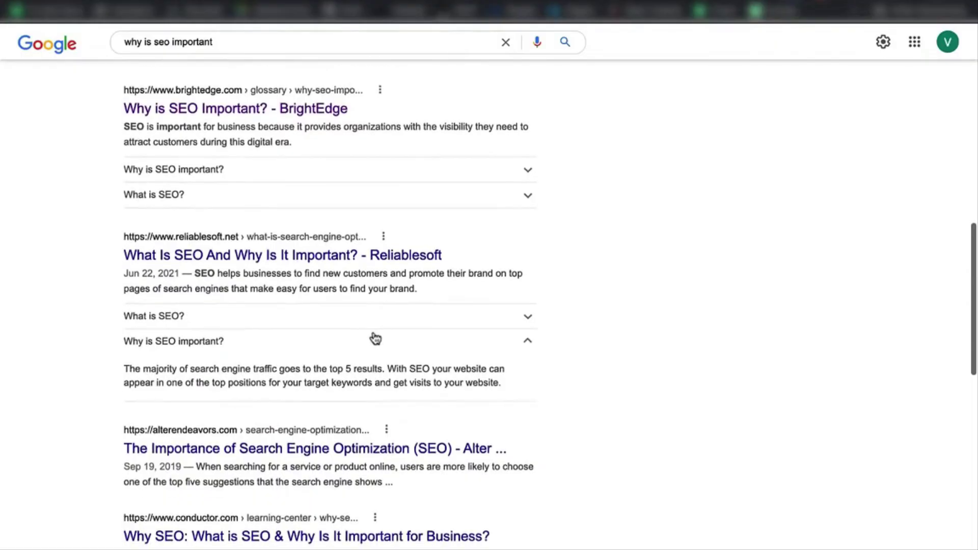
left_click(375, 340)
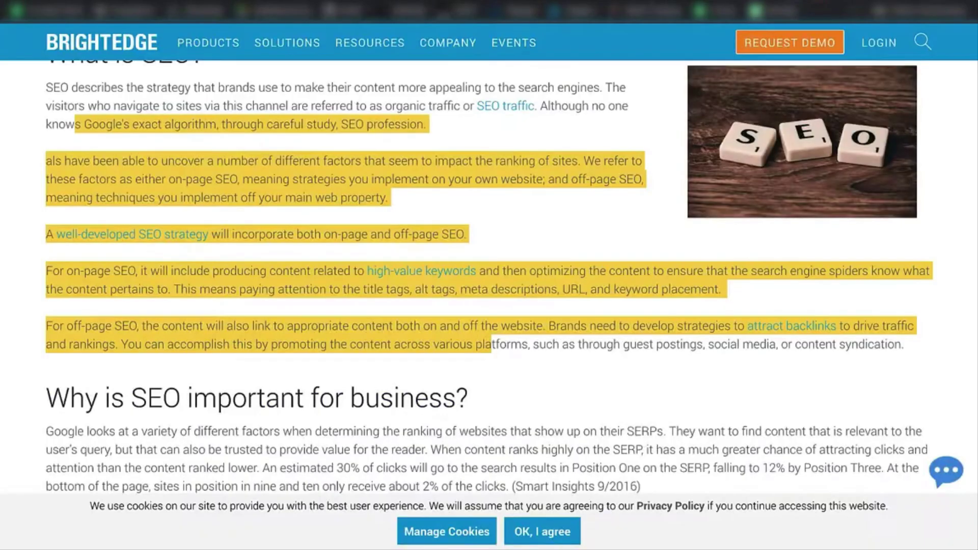
Step: Open the BrightEdge article's page source and scroll through it looking for schema markup
right_click(630, 185)
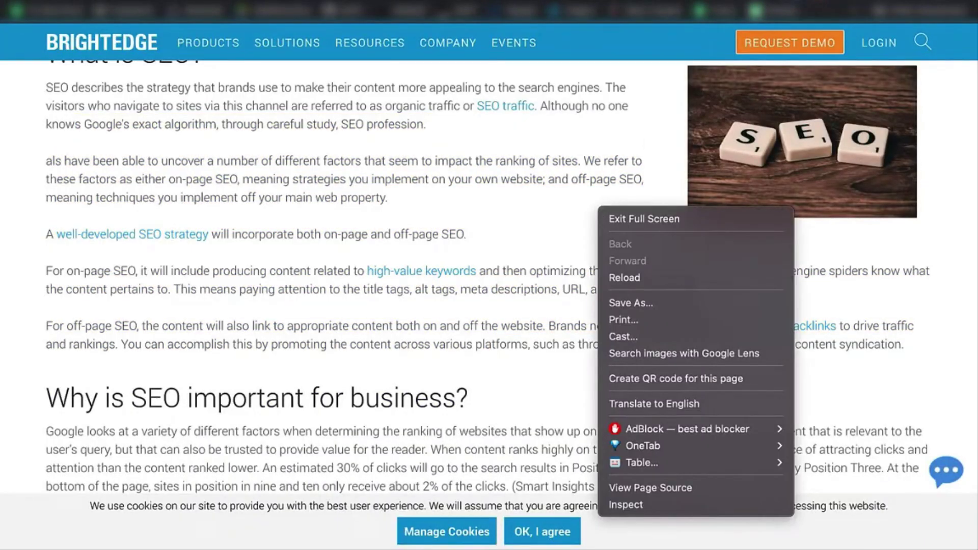
key("Escape")
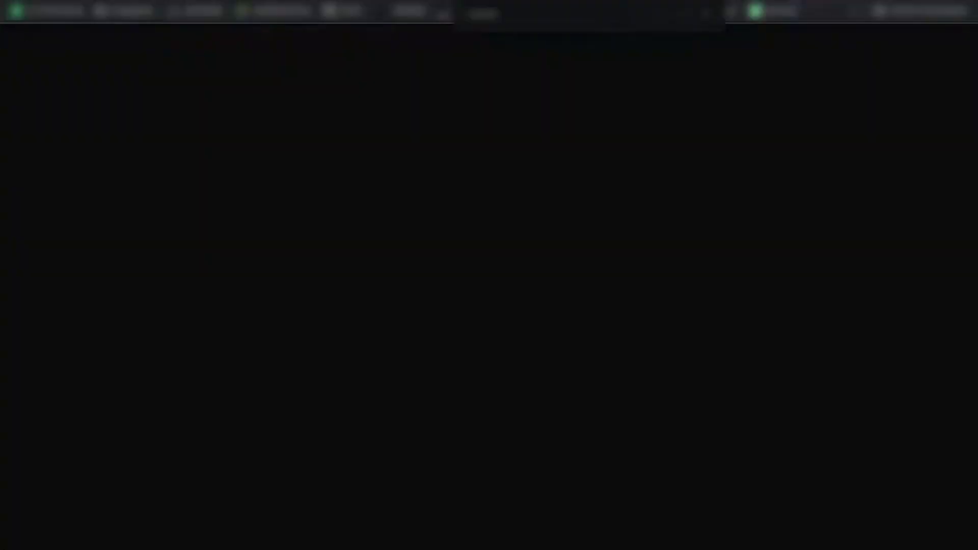
scroll(398, 274, "down", 4)
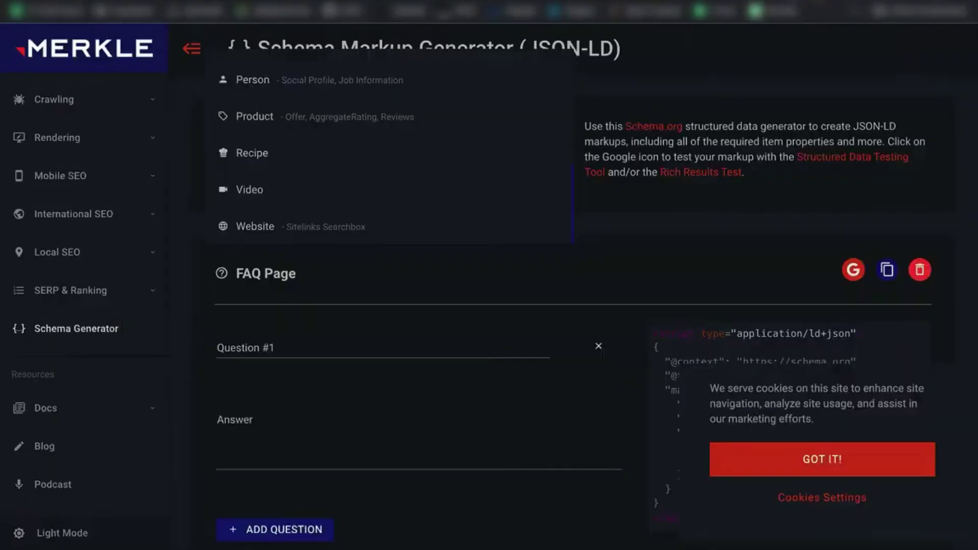
Step: Browse Merkle's schema-type list and select Local Business as the markup type
left_click(458, 260)
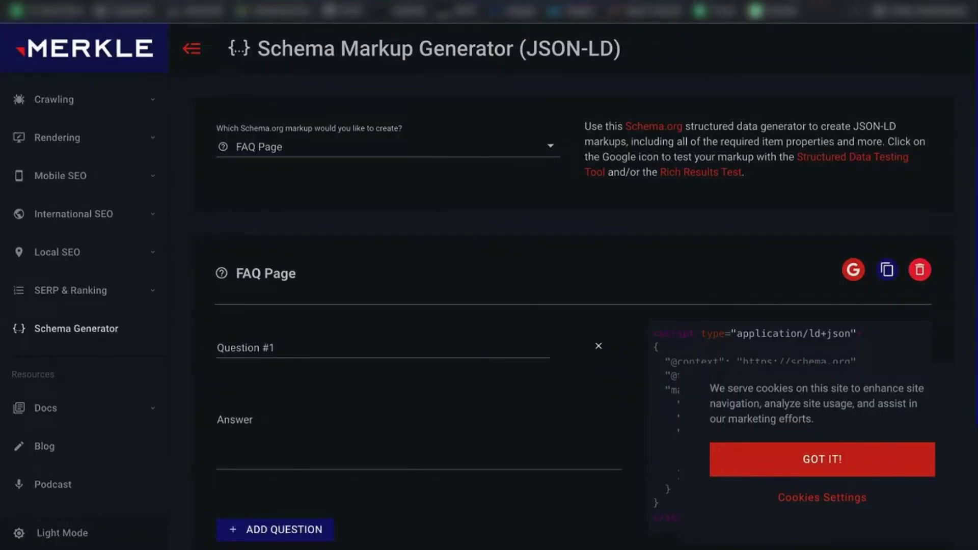
left_click(546, 149)
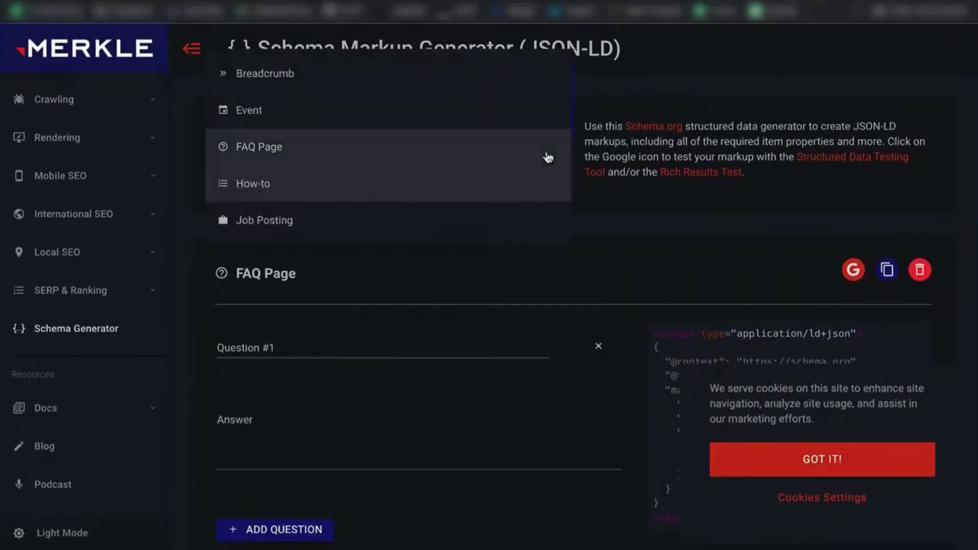
scroll(540, 209, "up", 1)
scroll(521, 121, "down", 4)
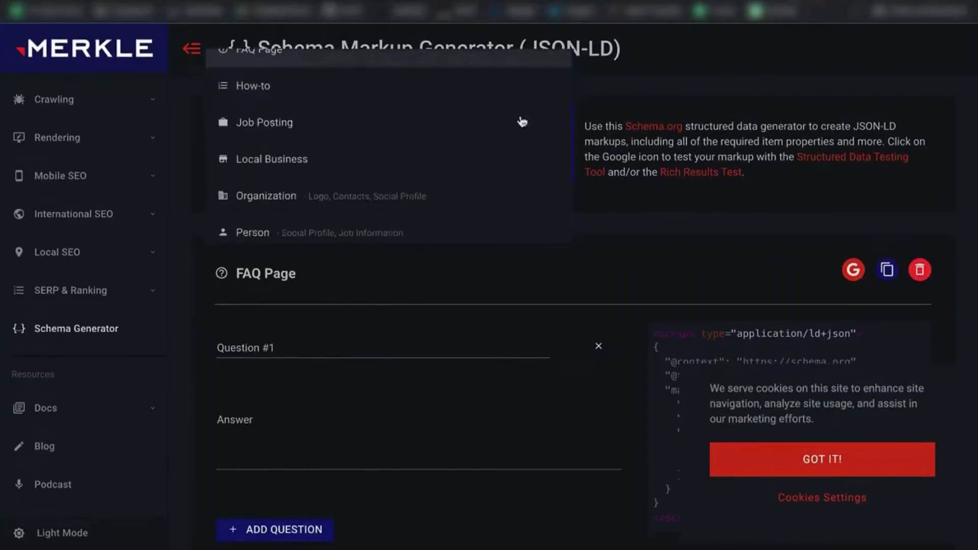
scroll(474, 147, "up", 4)
scroll(426, 168, "down", 6)
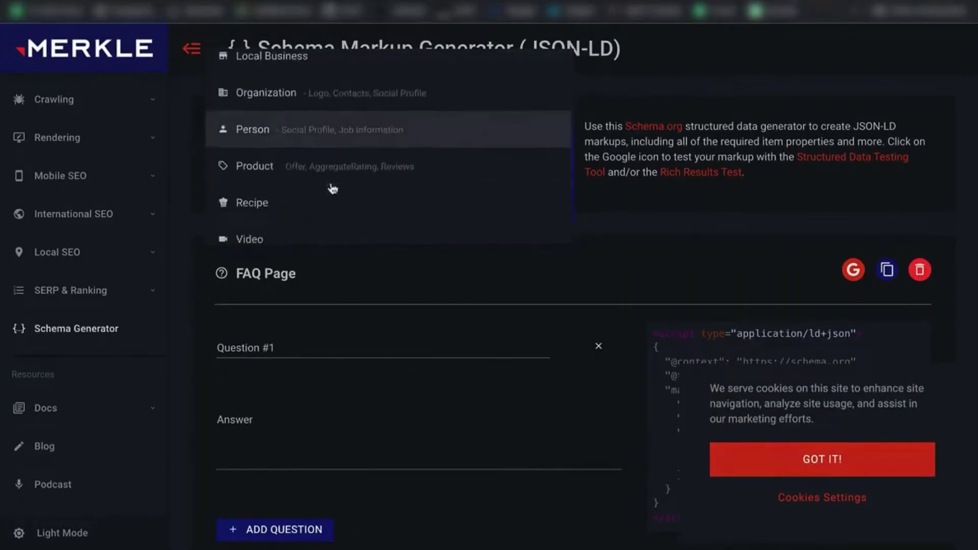
scroll(312, 195, "down", 1)
scroll(321, 204, "up", 4)
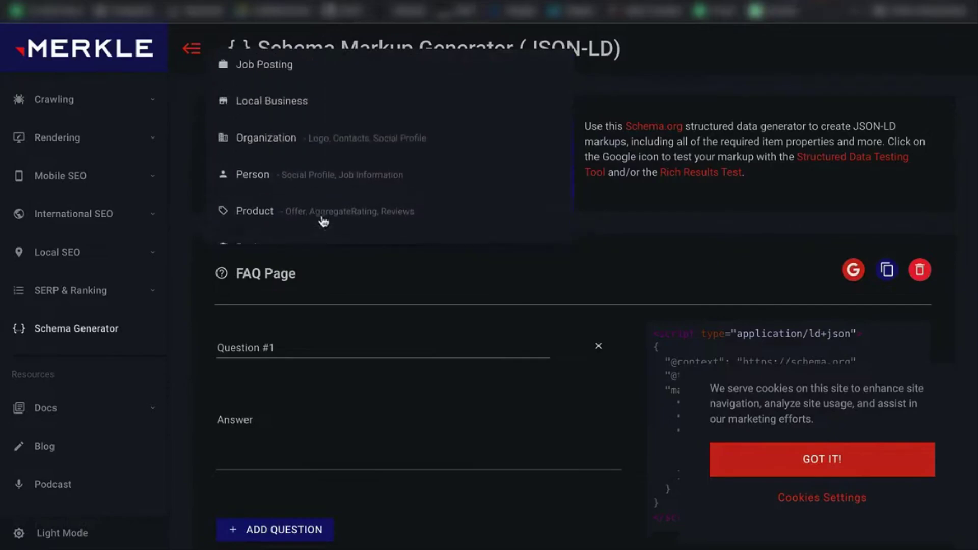
scroll(321, 171, "up", 1)
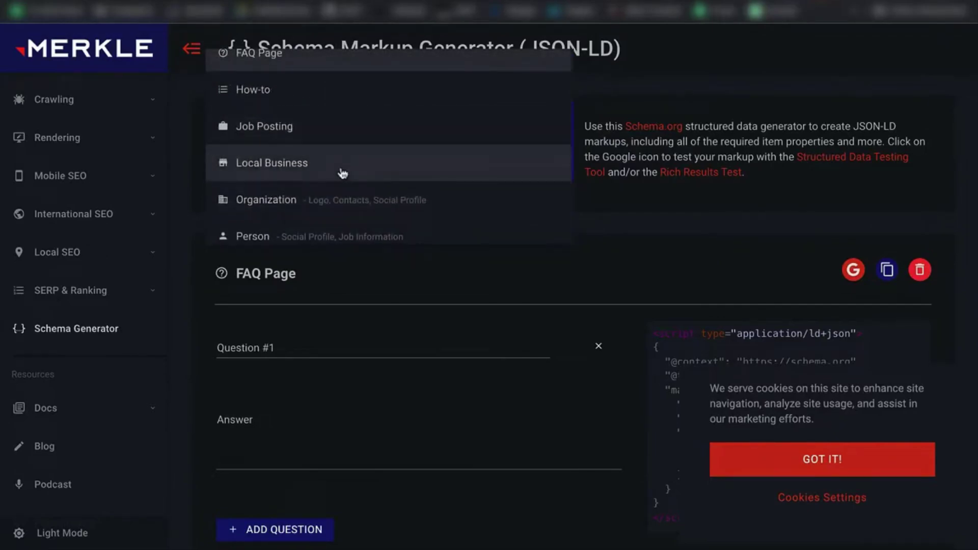
left_click(285, 176)
Step: Switch the markup type from Local Business to FAQ Page
left_click(331, 156)
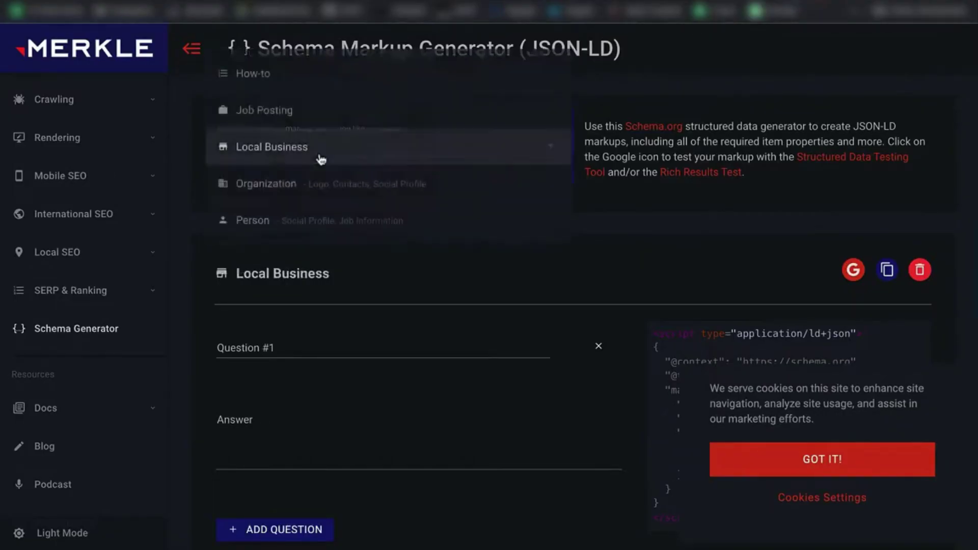
left_click(607, 220)
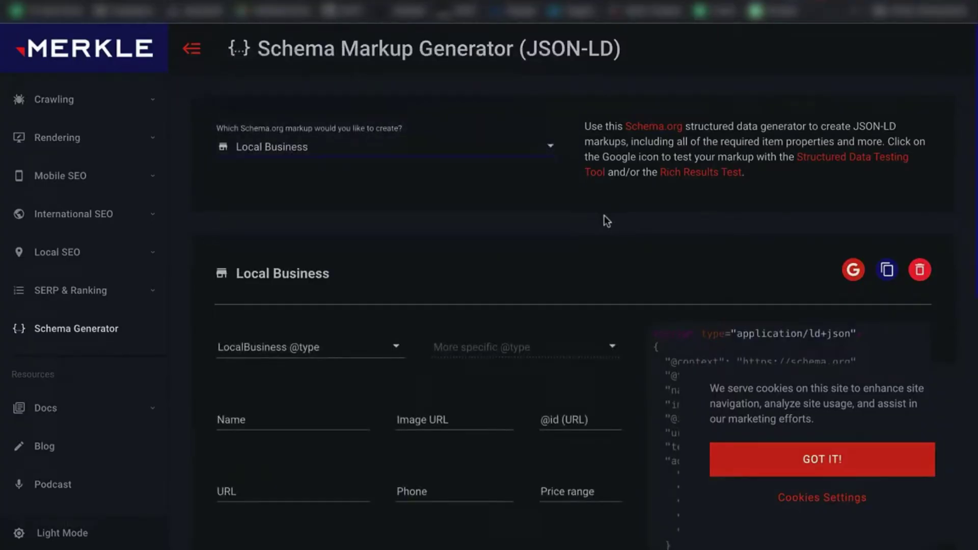
left_click(554, 153)
scroll(406, 177, "up", 1)
scroll(407, 176, "up", 1)
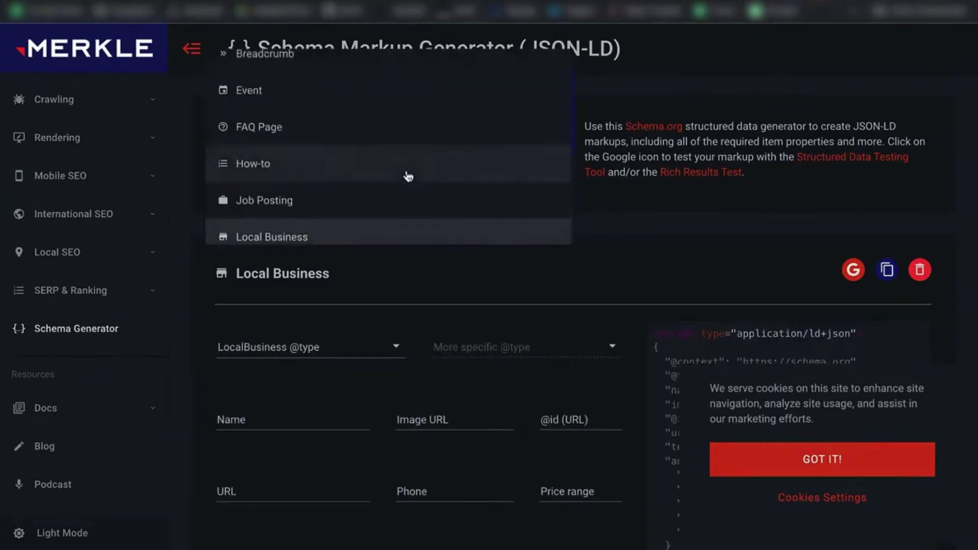
left_click(295, 137)
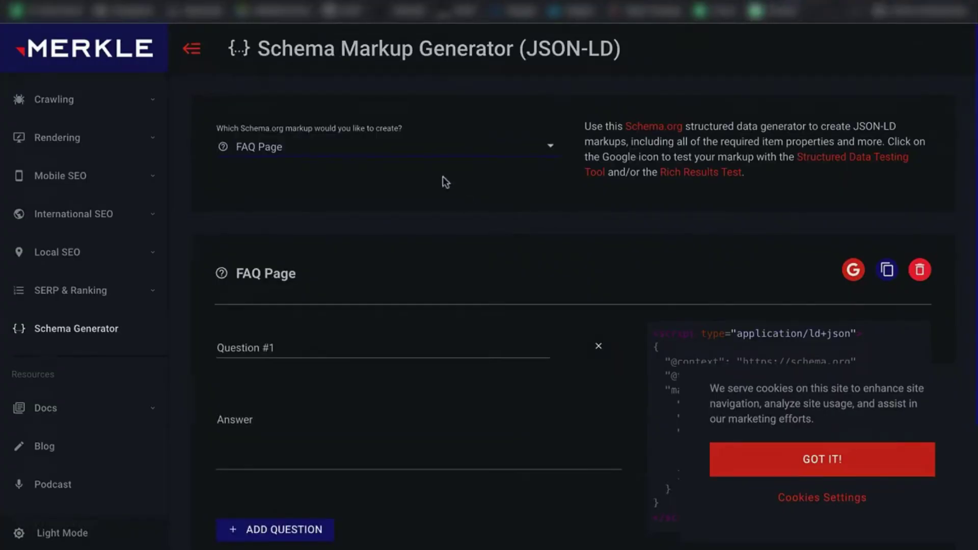
Step: Enter 'Why is SEO important?' as Question #1, fixing the typo
scroll(508, 151, "down", 3)
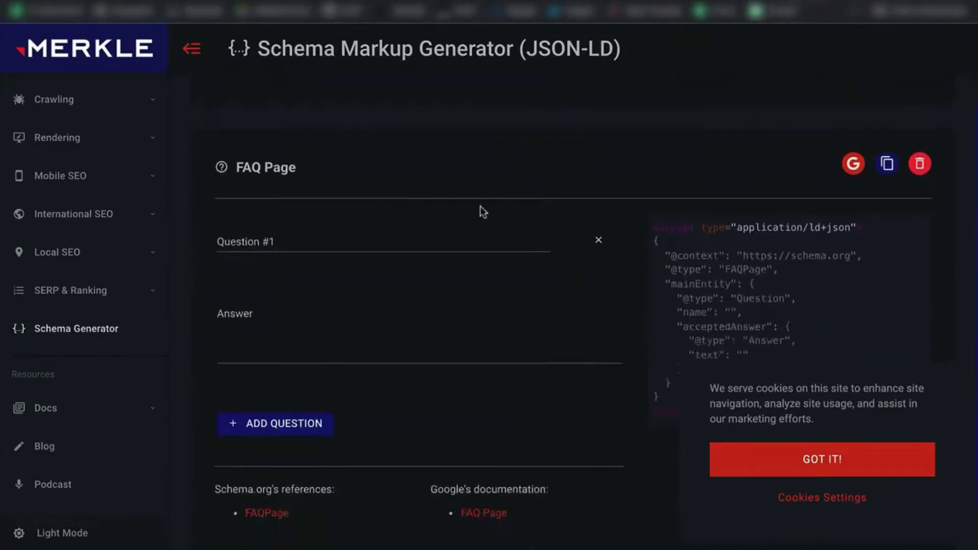
left_click(329, 225)
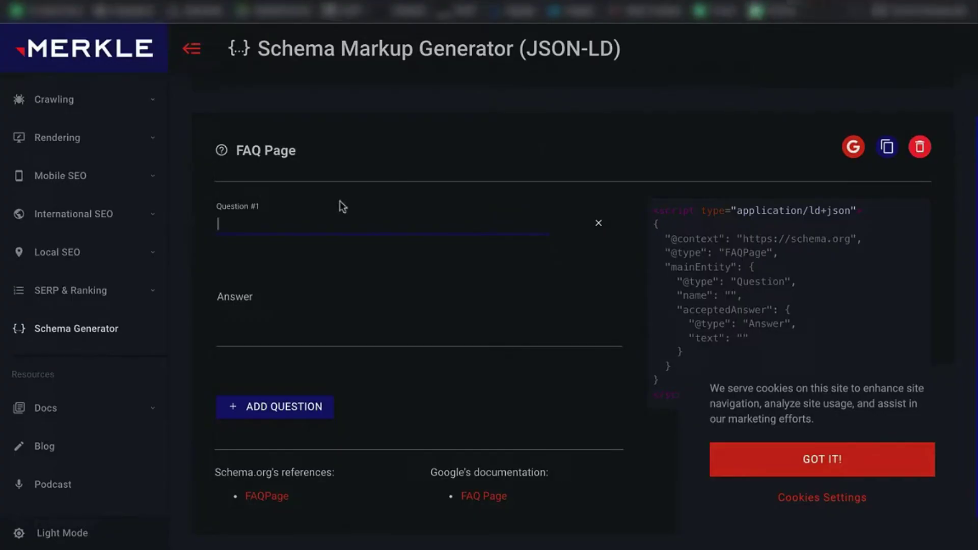
type("Co")
type("How")
type("Wh")
type("y is SEO importnat?")
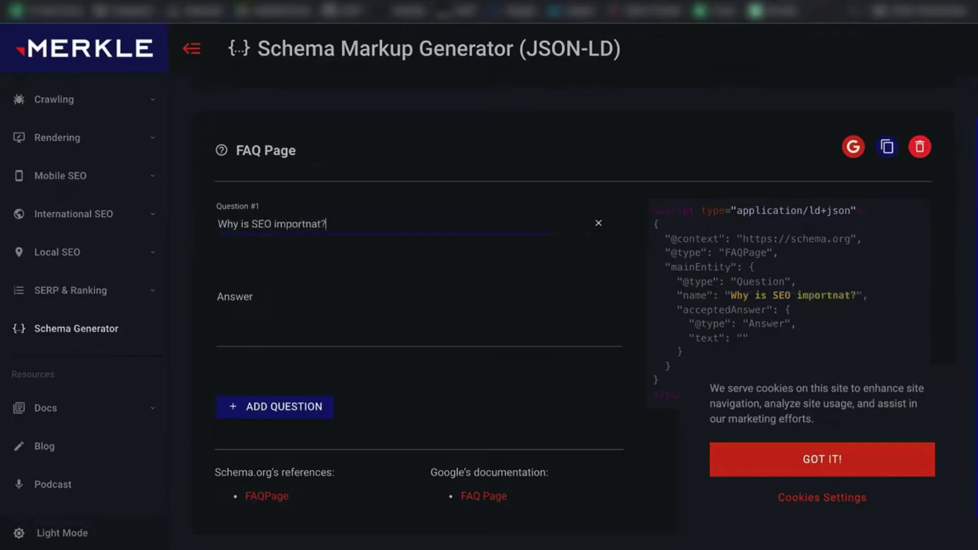
key("BackSpace")
key("BackSpace")
key("BackSpace")
type("ant?")
Step: Enter the answer 'Because it gets you more business.' for the first question
left_click(294, 332)
type("Because it ")
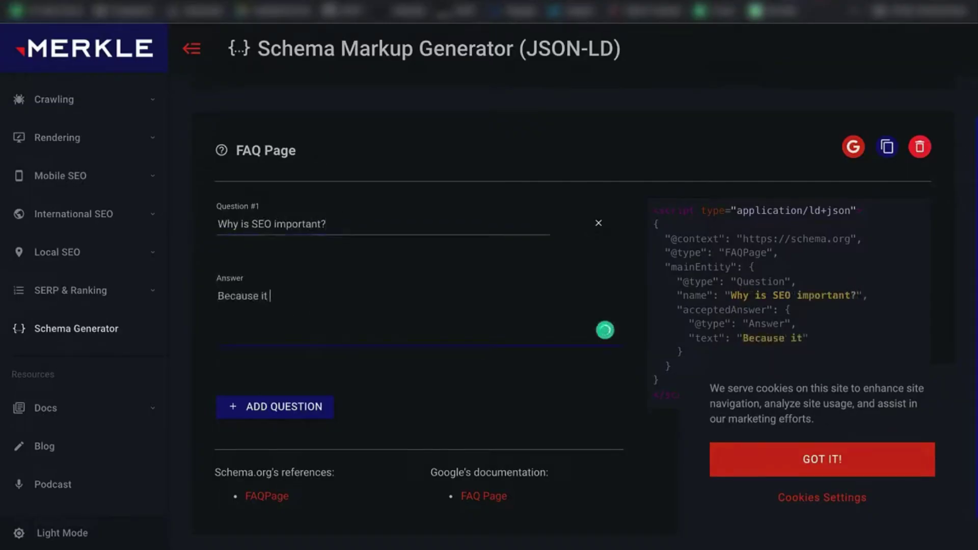
type("gets you more")
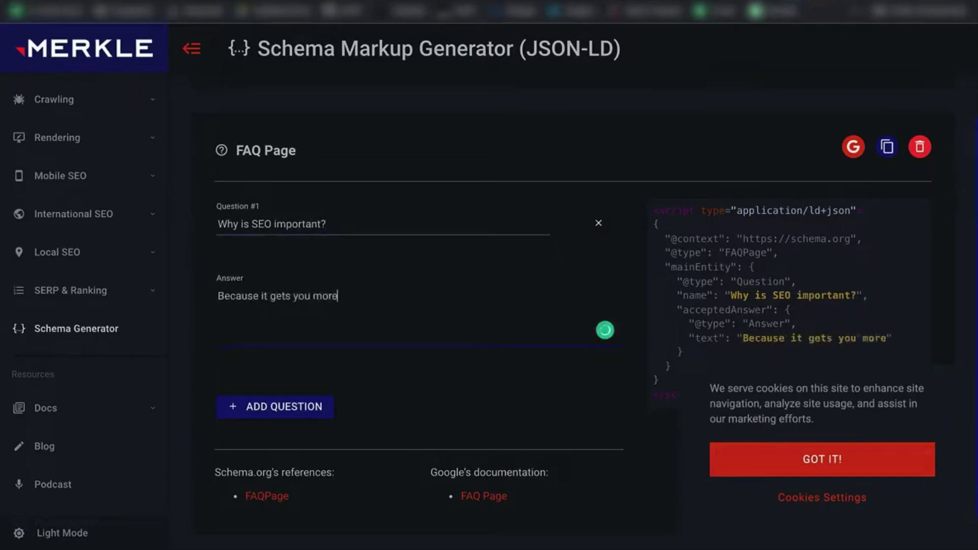
type(" business.")
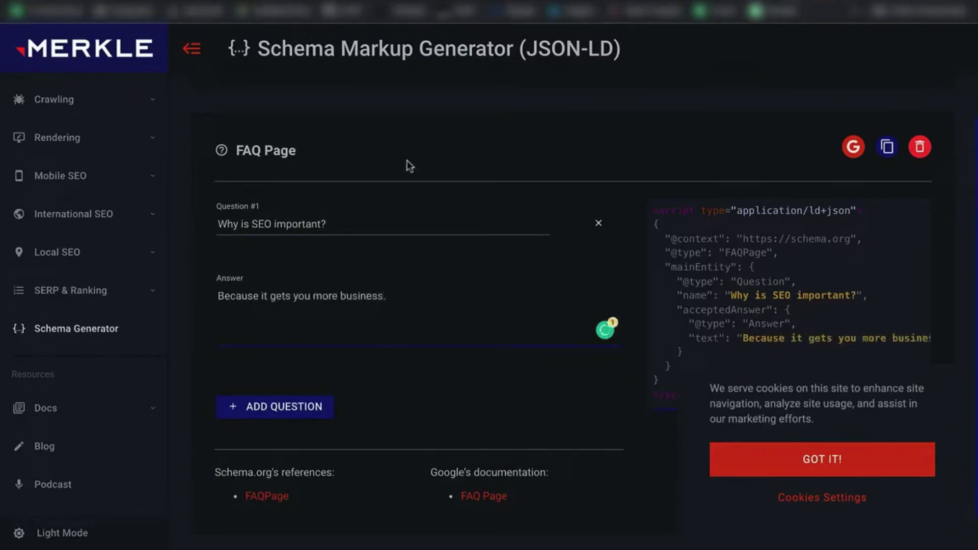
left_click(457, 124)
scroll(370, 215, "down", 1)
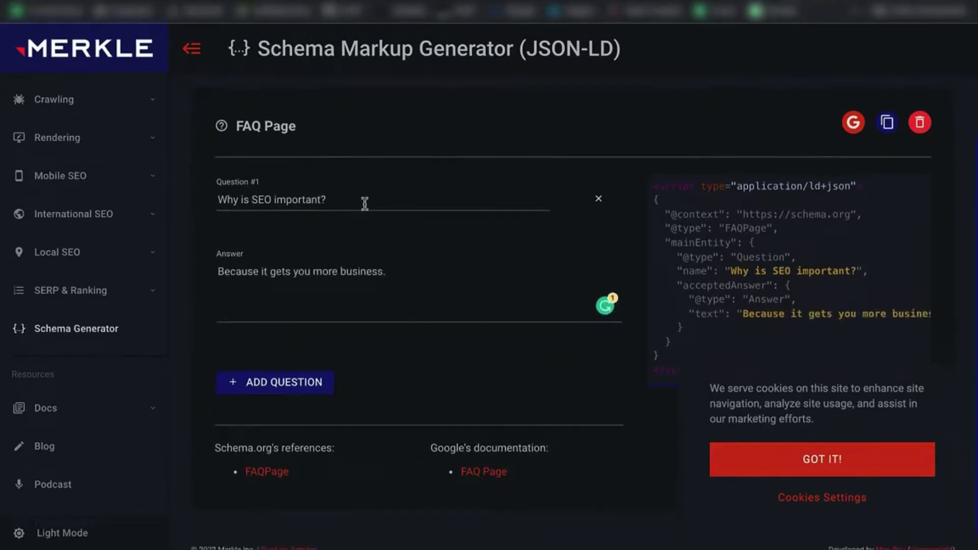
left_click_drag(358, 203, 222, 204)
left_click(223, 204)
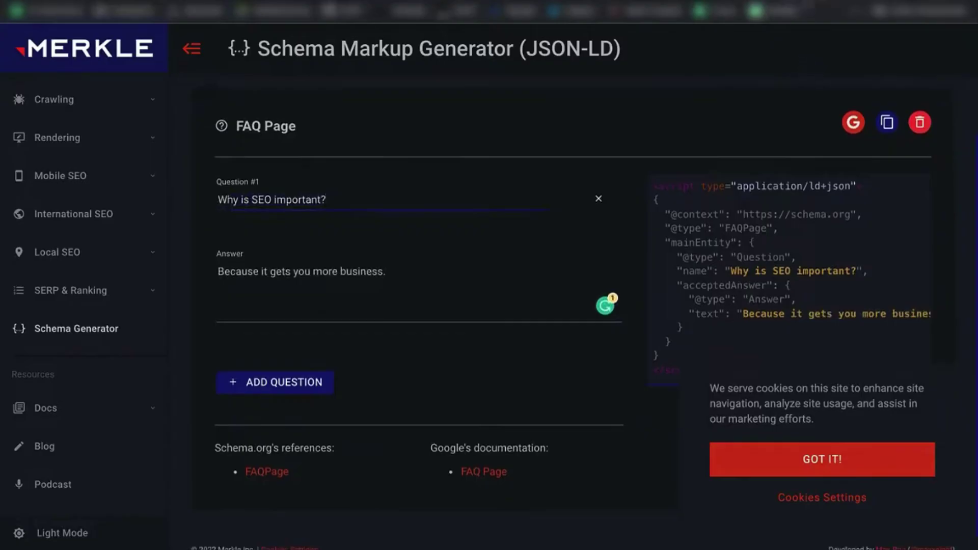
Step: Review the markup-type list again, keeping FAQ Page selected
scroll(617, 259, "up", 5)
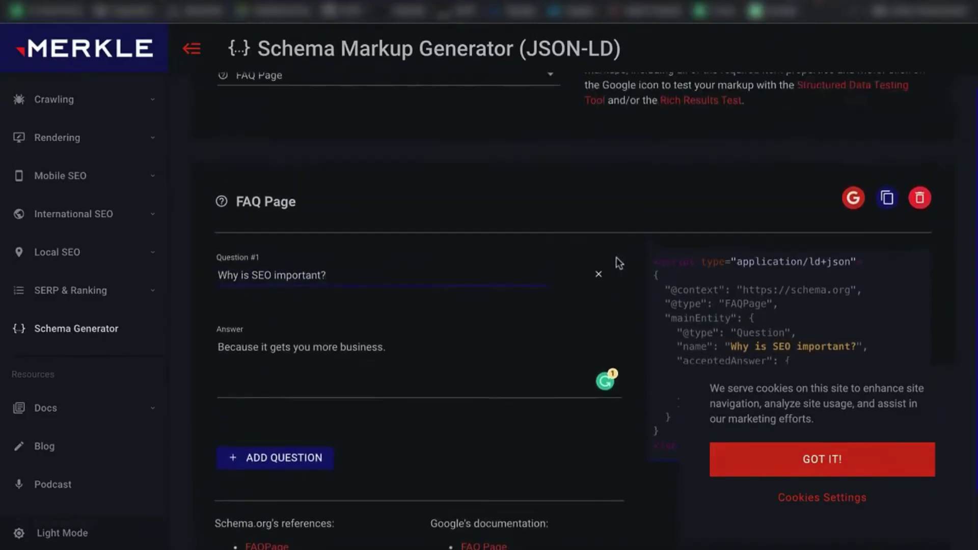
left_click(356, 158)
scroll(338, 233, "down", 2)
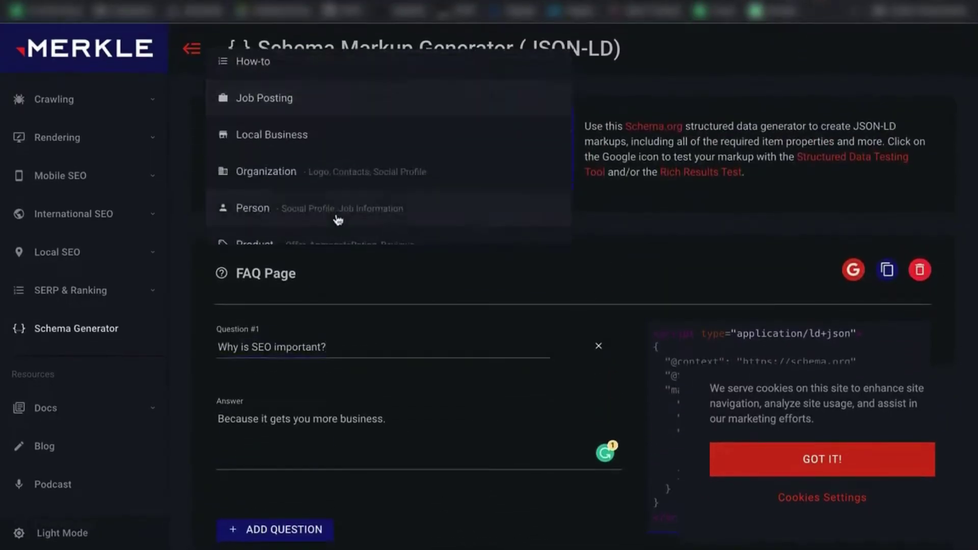
scroll(300, 201, "down", 2)
scroll(294, 208, "down", 2)
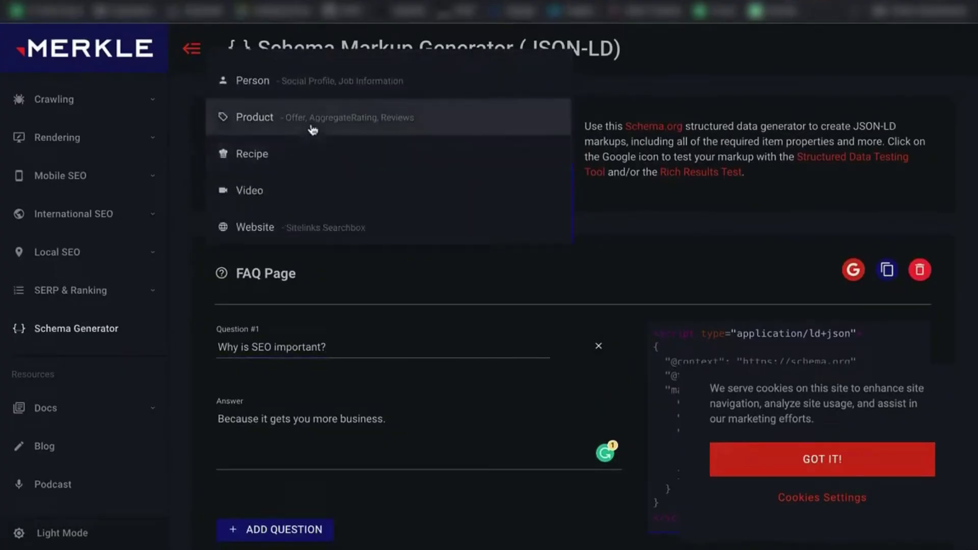
scroll(312, 128, "up", 6)
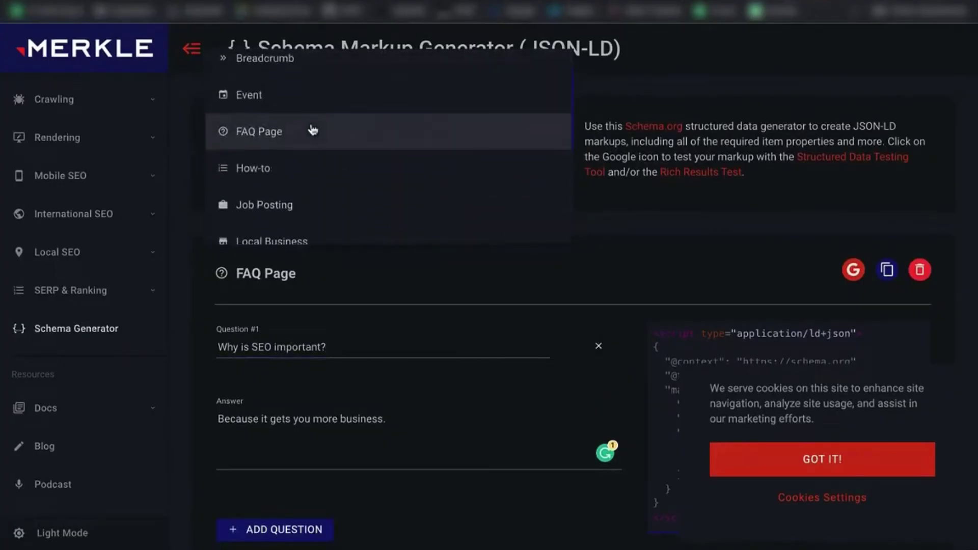
left_click(639, 271)
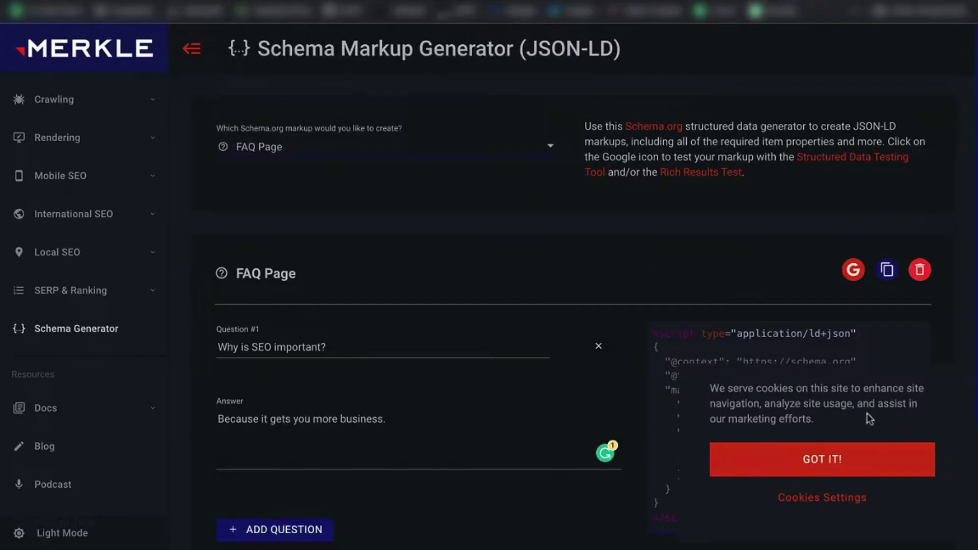
Step: Dismiss the cookie banner and select the generated JSON-LD code block
left_click(869, 463)
scroll(588, 342, "down", 3)
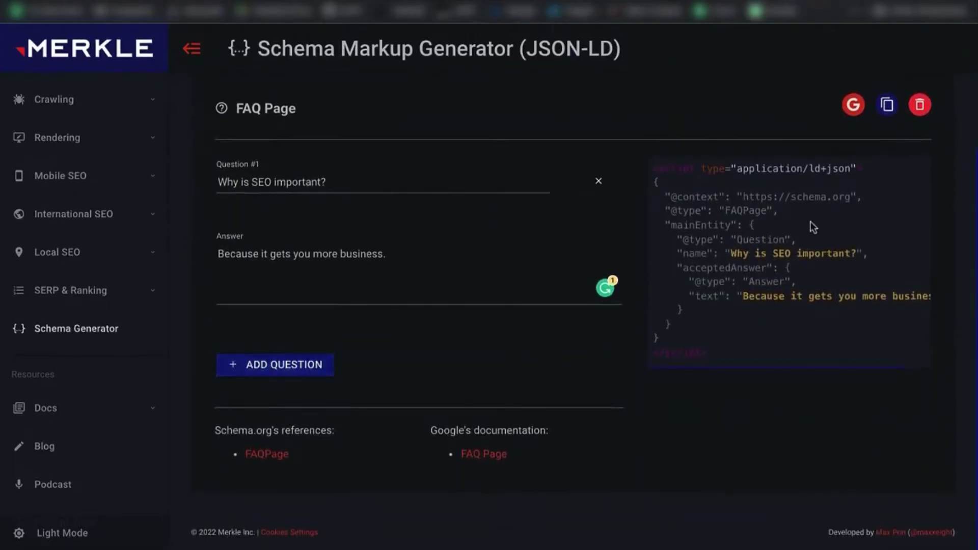
left_click(779, 312)
key("ctrl+c")
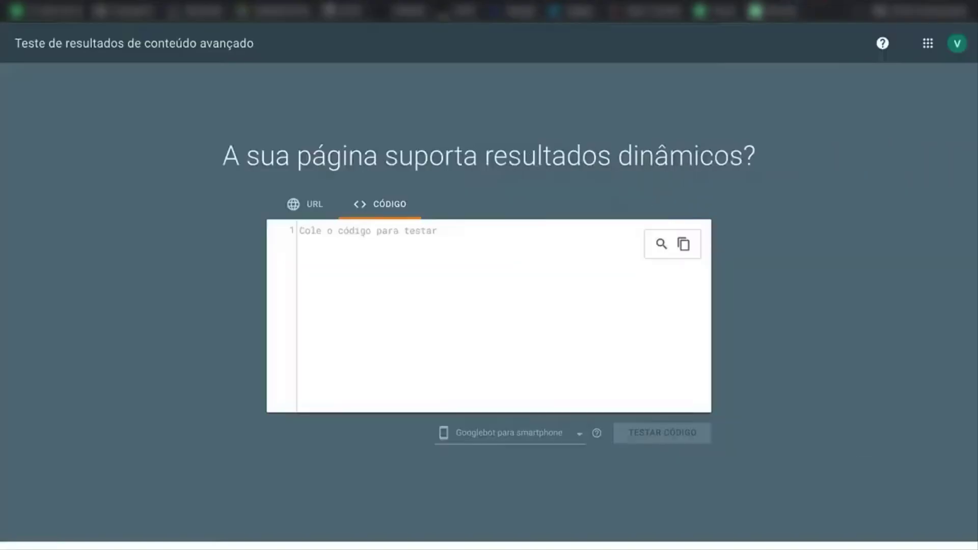
Step: Translate Rich Results Test to English, paste the FAQ markup, and run the code test
left_click(713, 11)
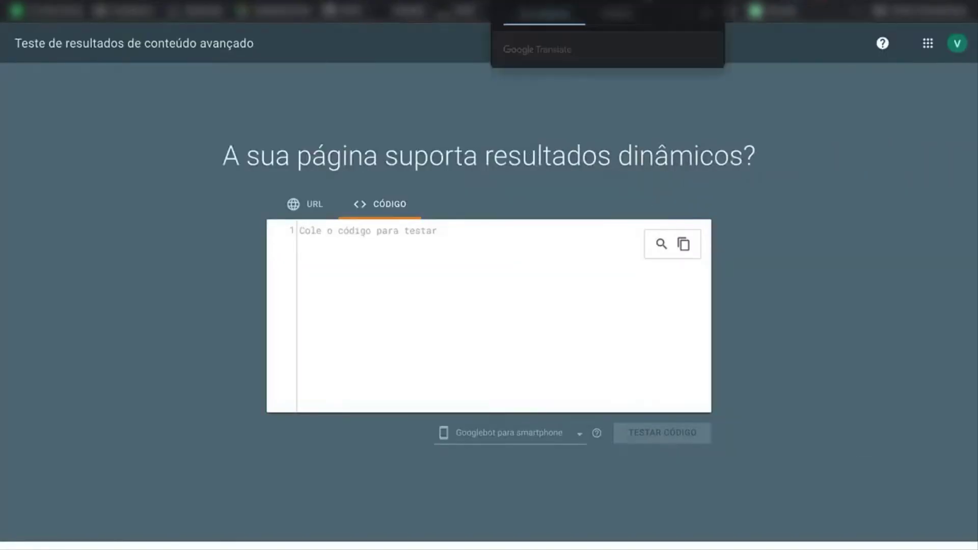
left_click(617, 13)
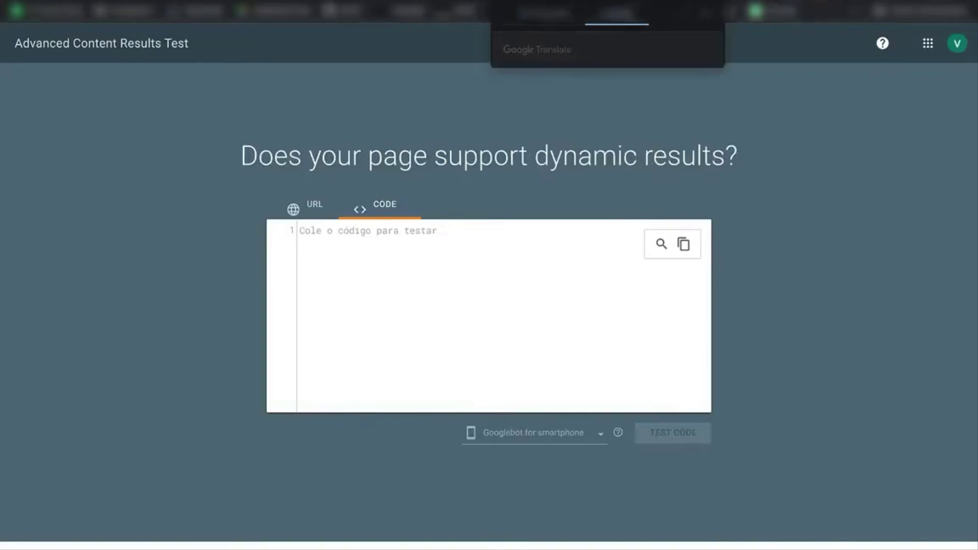
left_click(756, 237)
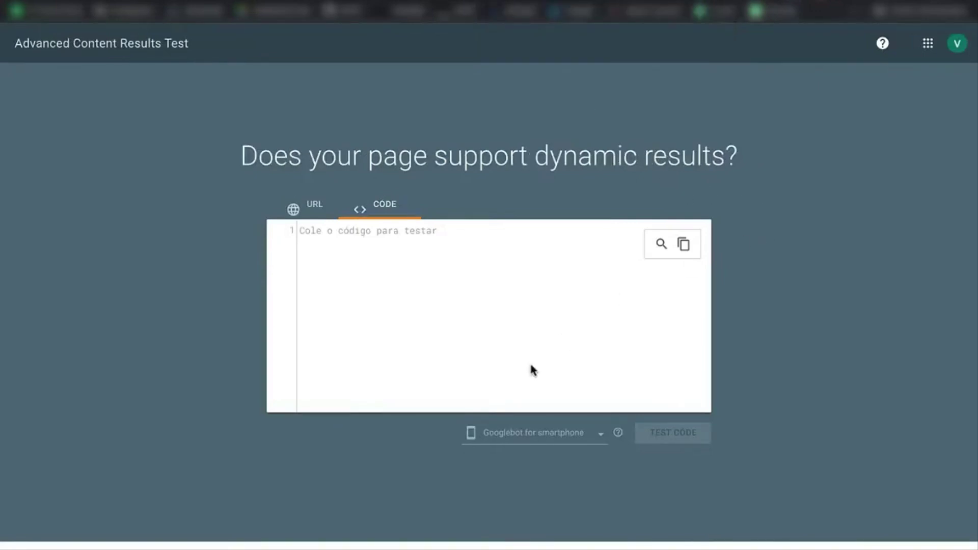
key("ctrl+v")
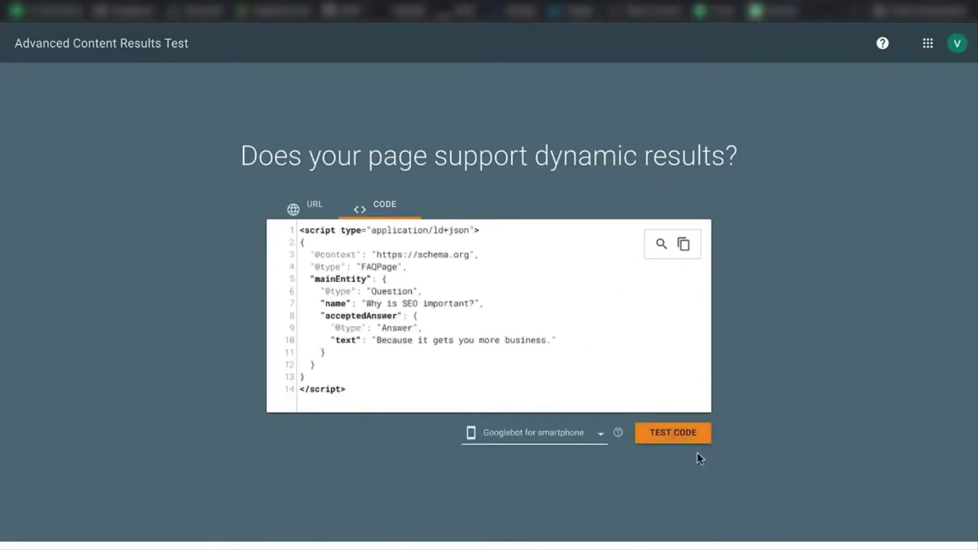
left_click(682, 441)
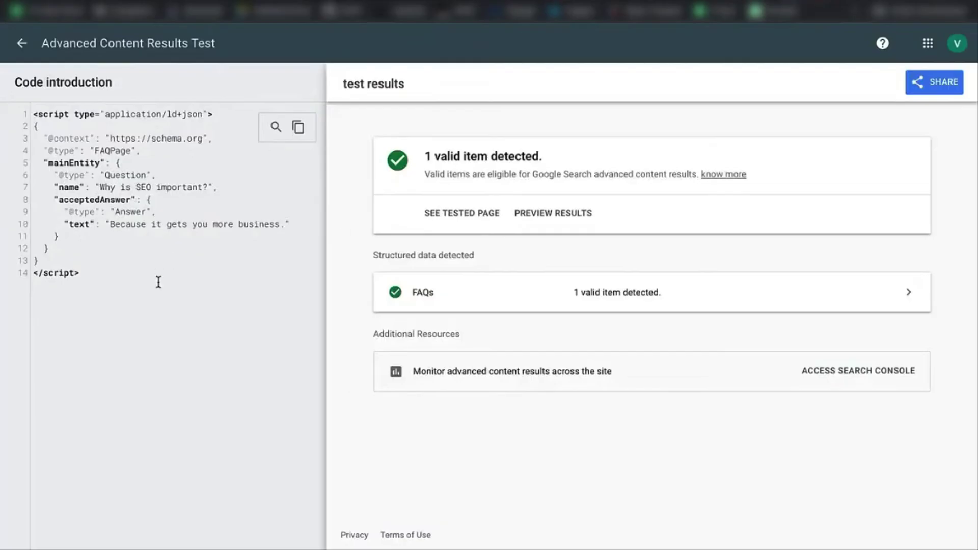
Step: Open the detected FAQs item details and copy the generated markup from Merkle
left_click(206, 11)
left_click(477, 291)
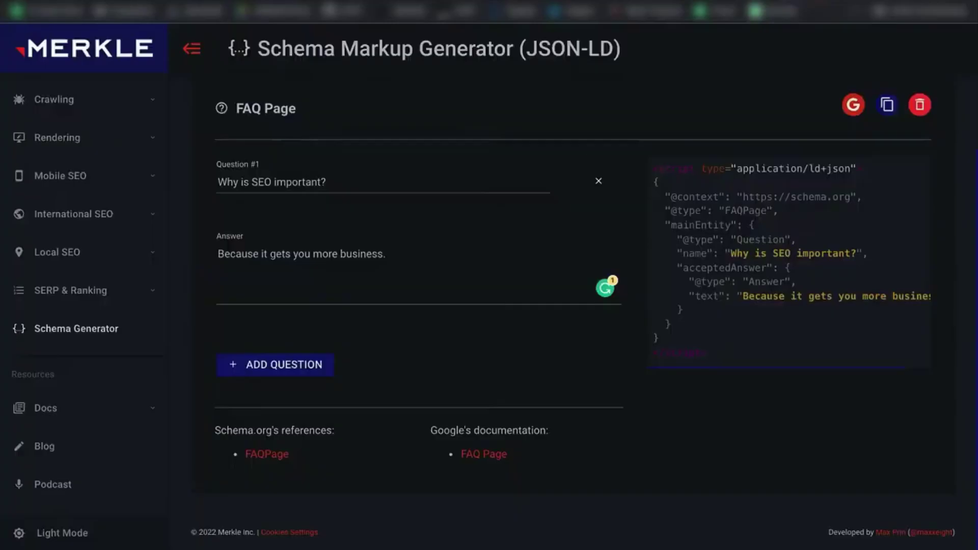
scroll(397, 270, "up", 1)
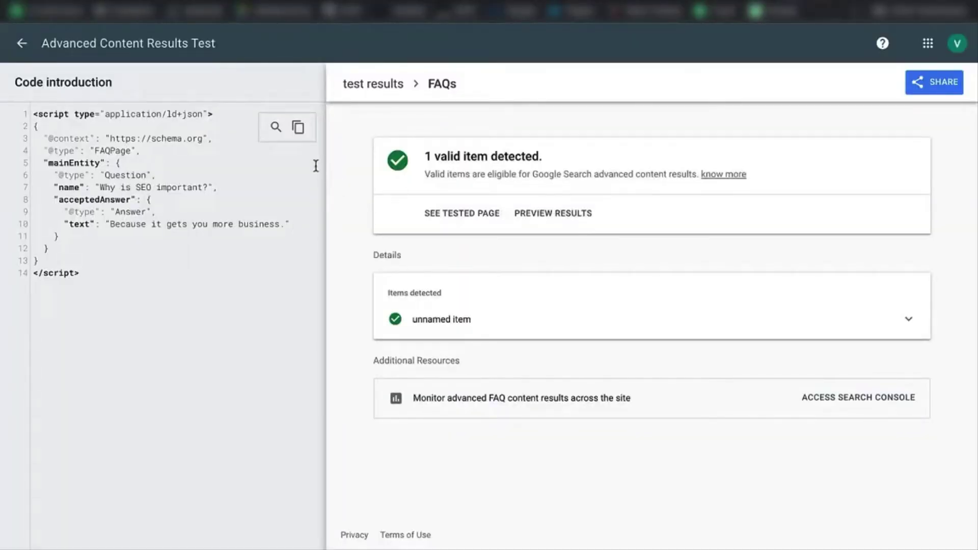
left_click(302, 139)
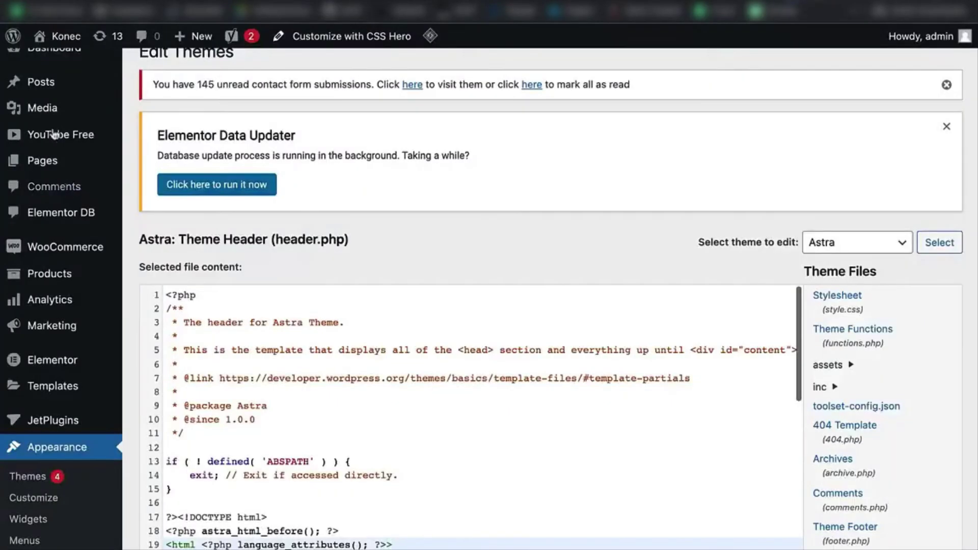
Step: Open the Link Building 1 post in the plain Text editor
scroll(53, 106, "up", 1)
mouse_move(41, 105)
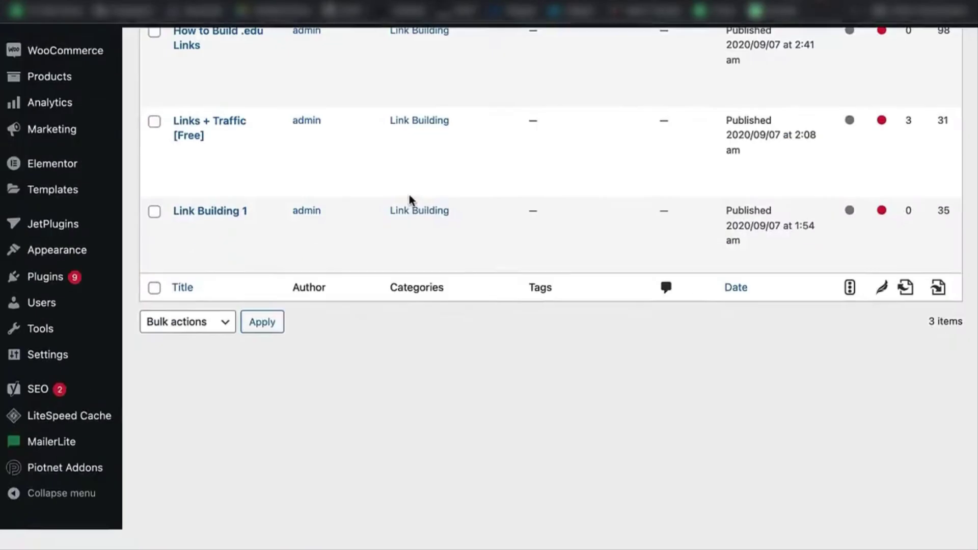
mouse_move(203, 250)
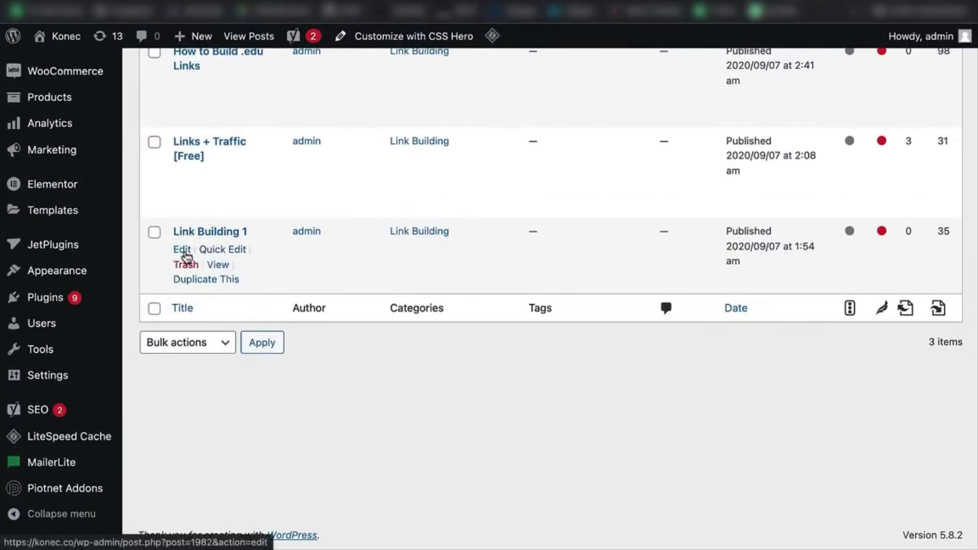
left_click(185, 252)
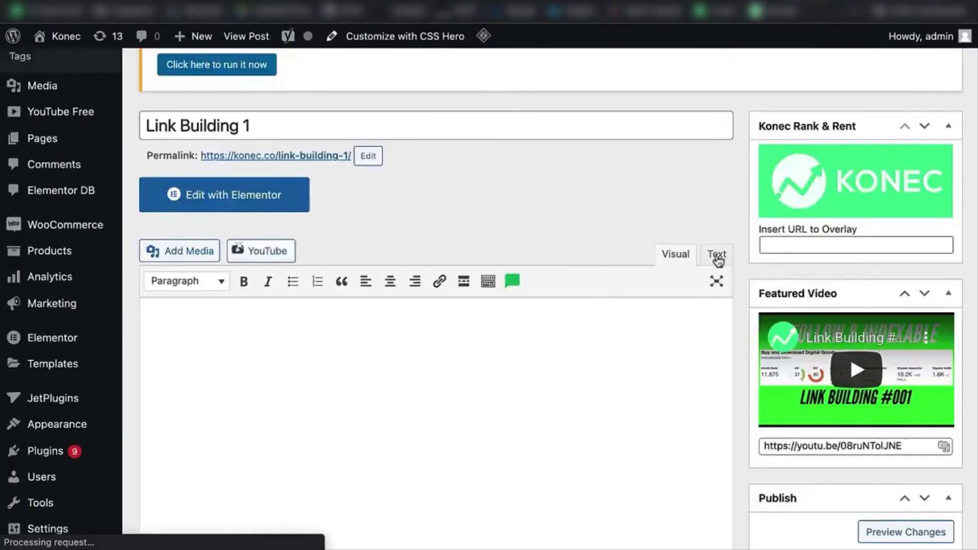
left_click(716, 254)
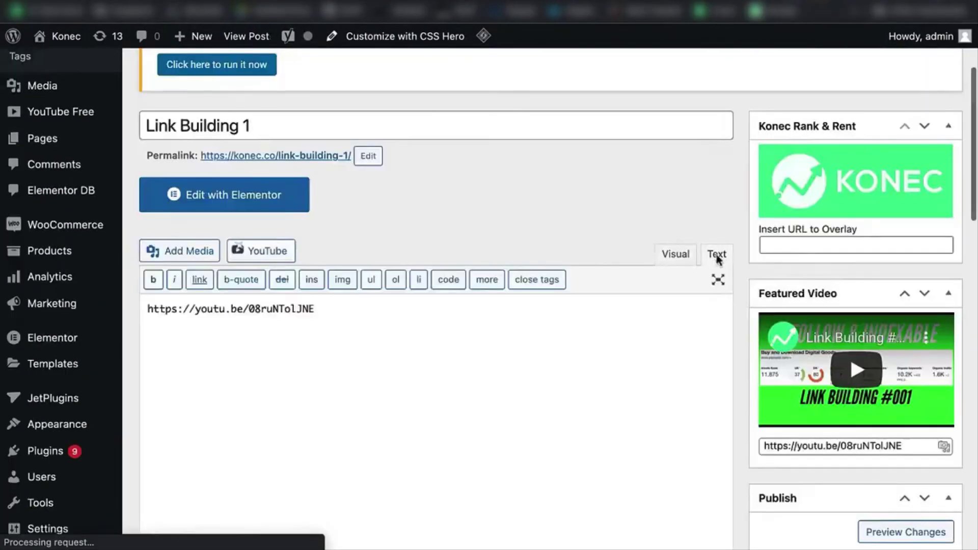
Step: Paste the FAQ JSON-LD script below the video link and update the post
key("ctrl+v")
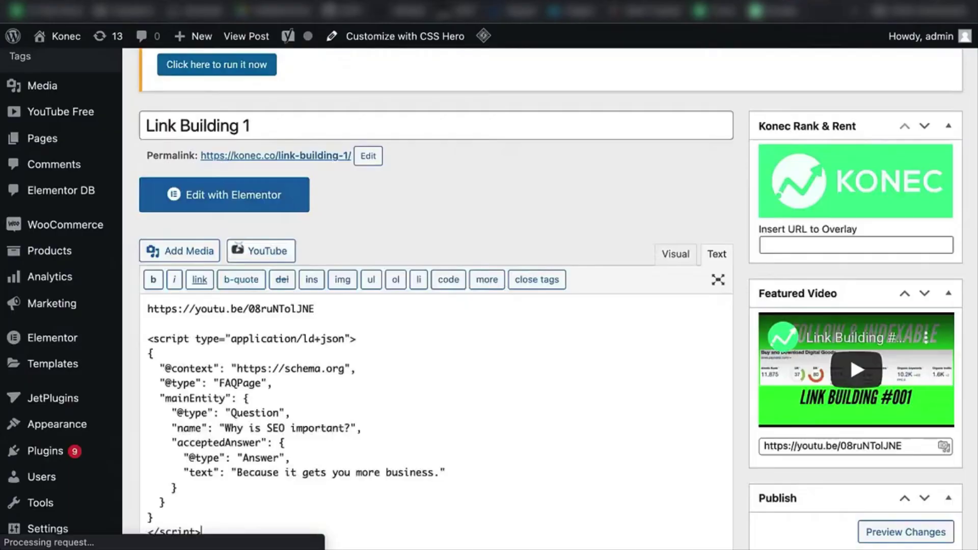
scroll(655, 197, "up", 3)
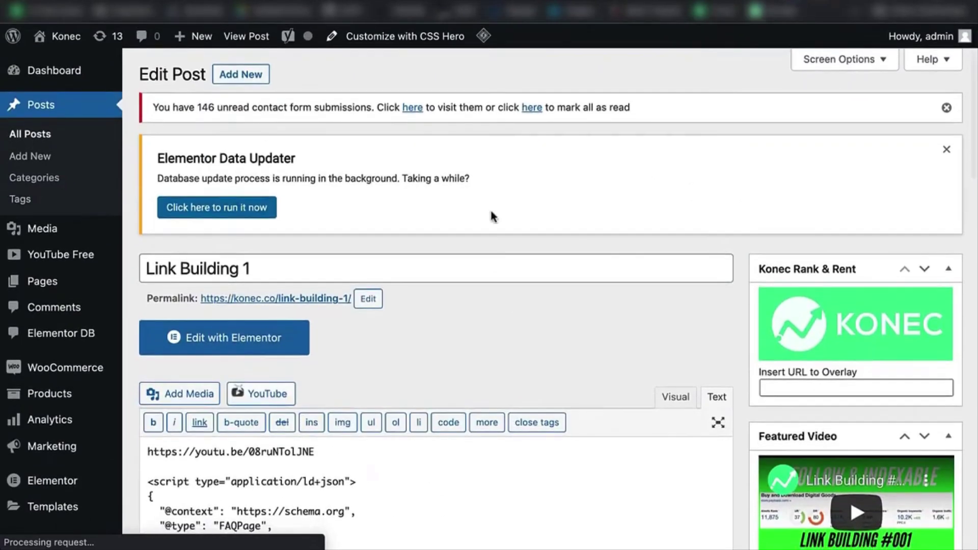
left_click(947, 150)
scroll(947, 153, "down", 5)
left_click(910, 335)
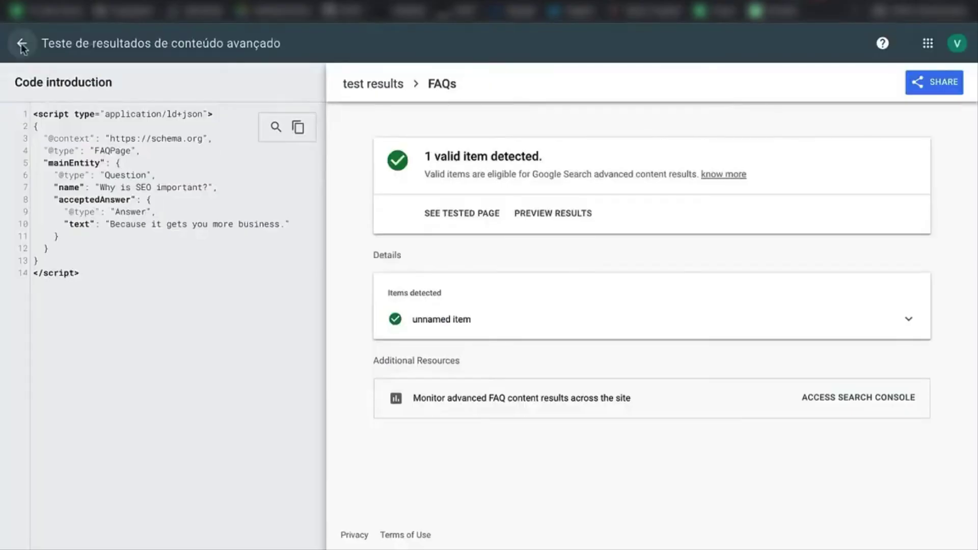
Step: Test the live konec.co/link-building-1/ URL and open the FAQs details among three valid items
left_click(22, 43)
left_click(21, 44)
key("ctrl+v")
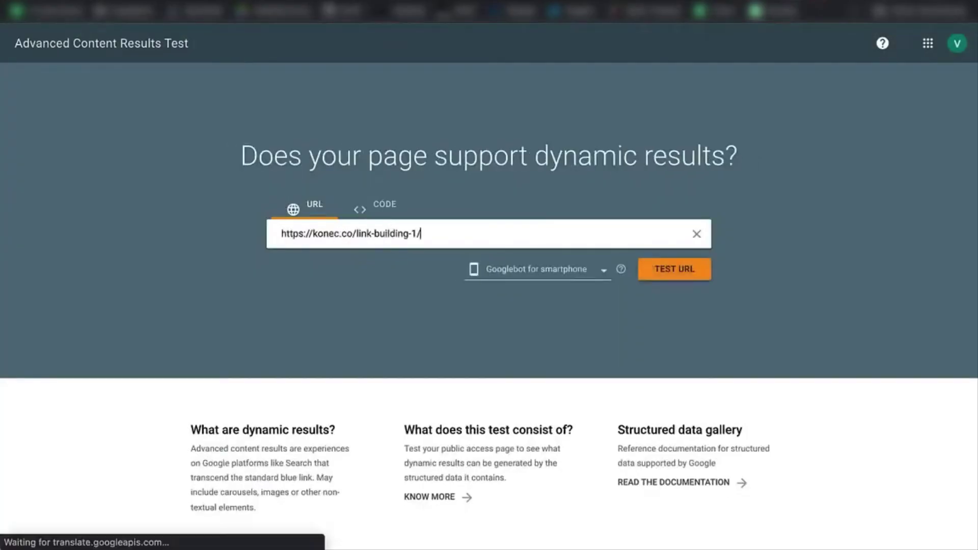
left_click(685, 279)
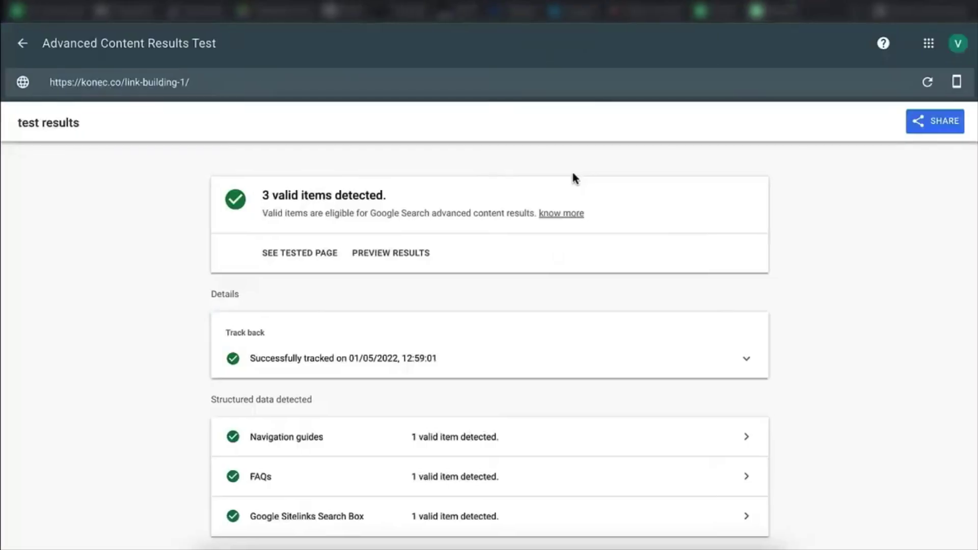
scroll(674, 154, "down", 1)
scroll(673, 156, "down", 1)
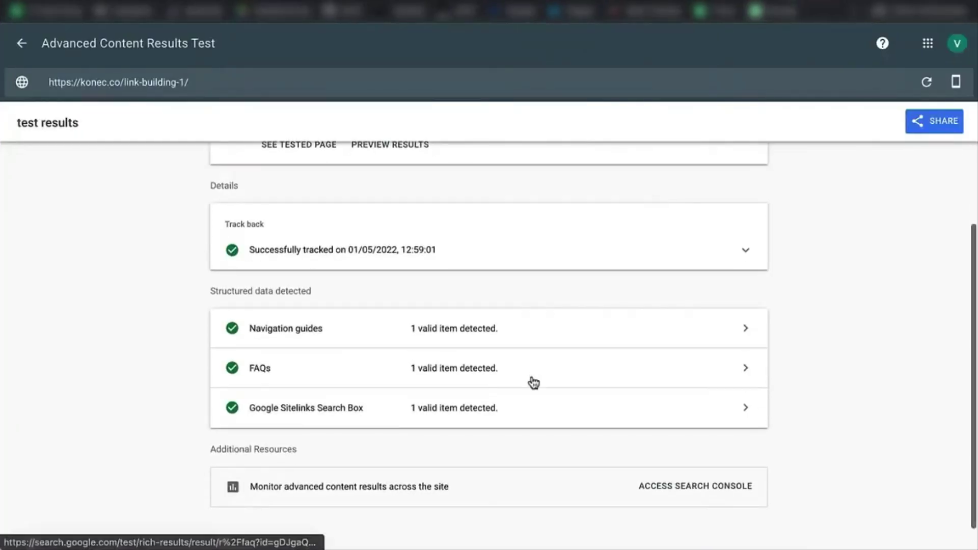
left_click(530, 379)
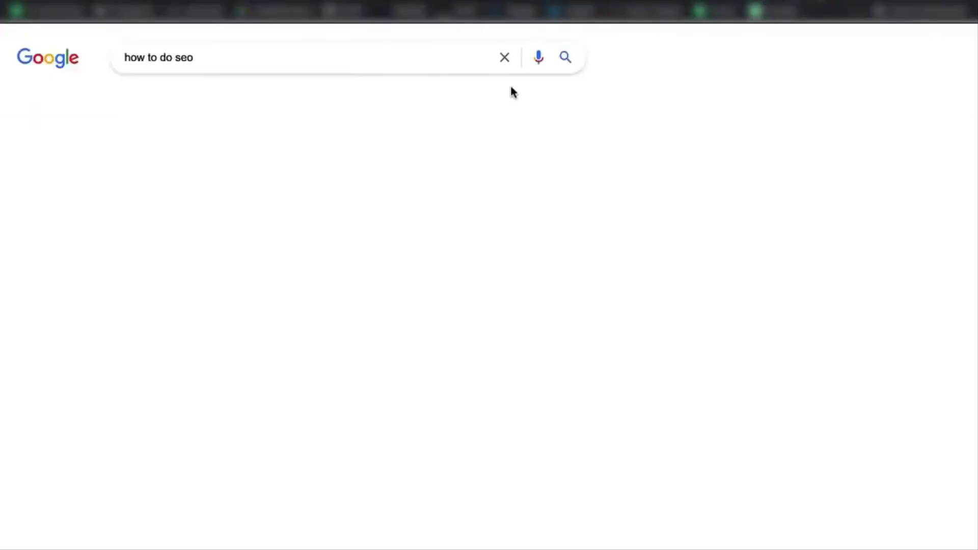
Step: Change the Google query to 'how to cook rice' and scroll through the rated recipe cards
scroll(477, 191, "down", 8)
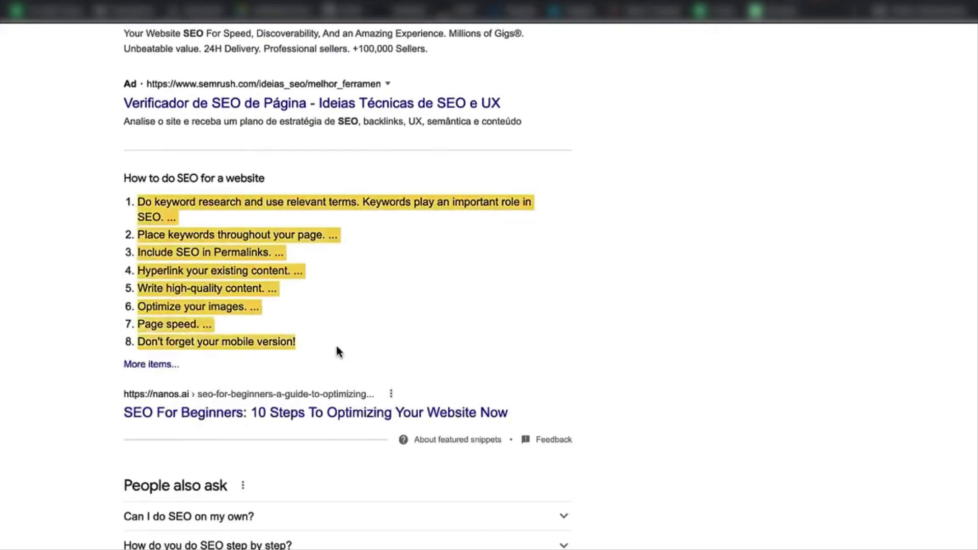
scroll(717, 258, "up", 7)
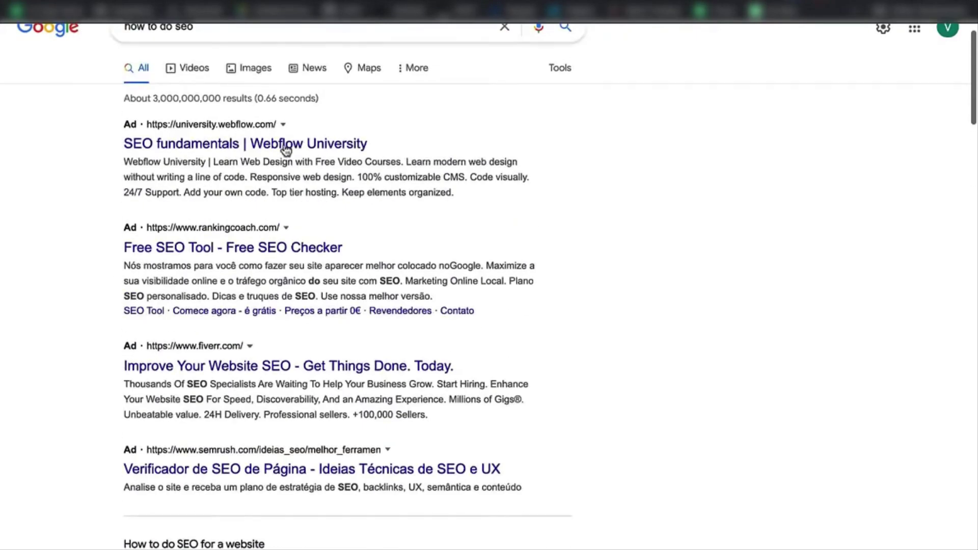
left_click(224, 34)
key("BackSpace")
key("BackSpace")
key("BackSpace")
key("BackSpace")
key("BackSpace")
key("BackSpace")
key("BackSpace")
key("BackSpace")
key("BackSpace")
key("BackSpace")
type("to ")
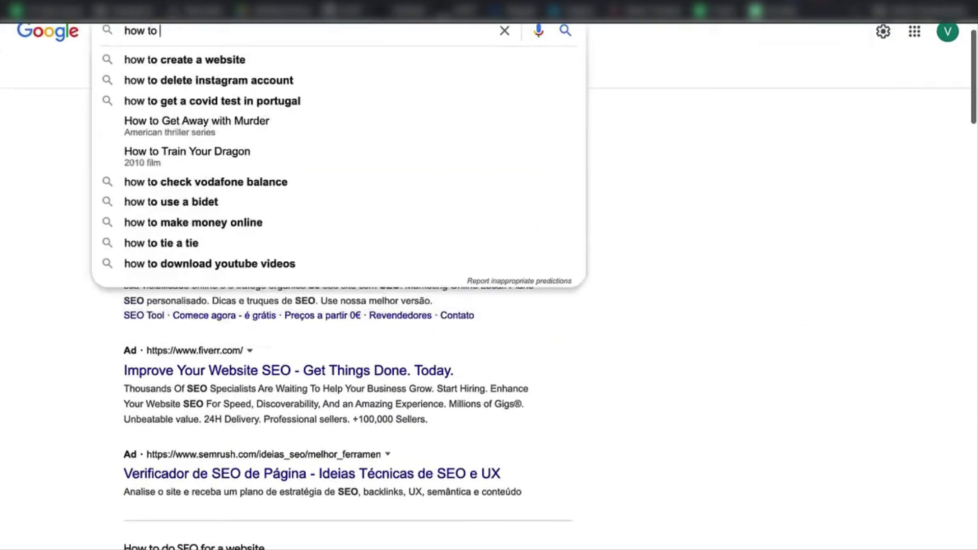
type("cook rice")
key("Return")
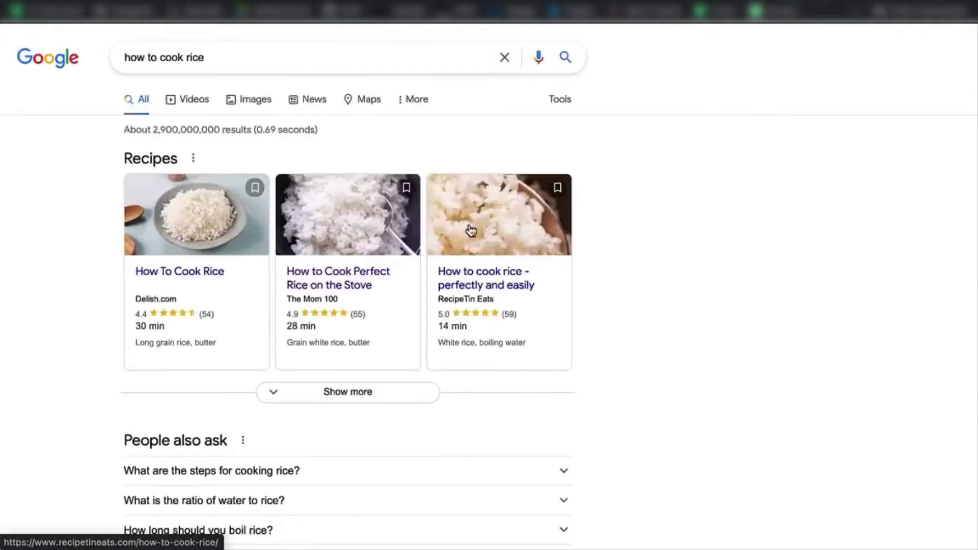
scroll(471, 225, "down", 1)
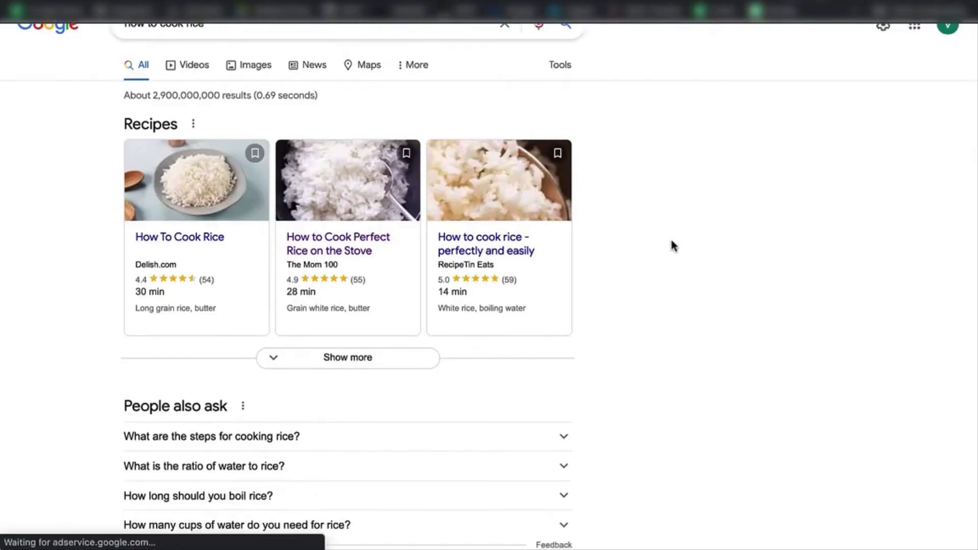
scroll(652, 209, "up", 1)
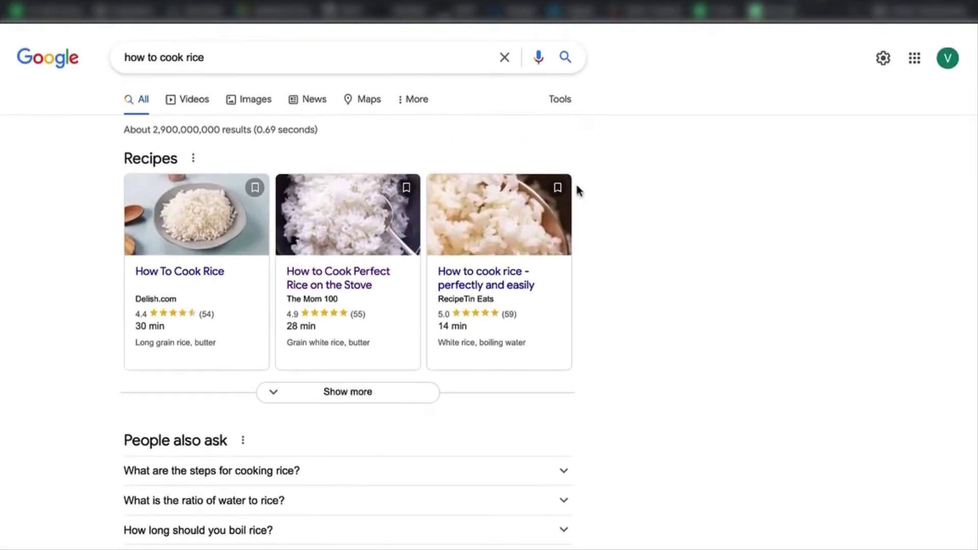
scroll(688, 214, "down", 12)
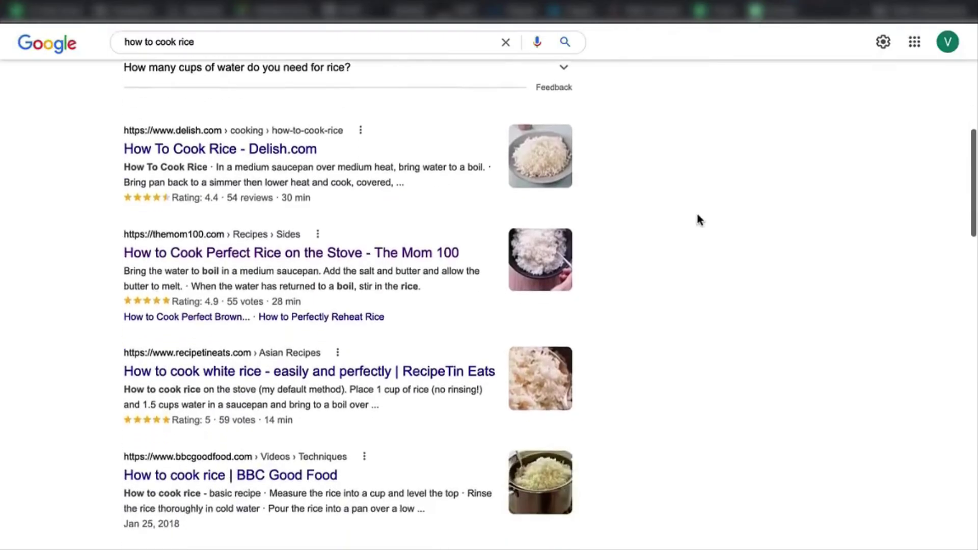
scroll(696, 219, "down", 2)
scroll(158, 250, "up", 15)
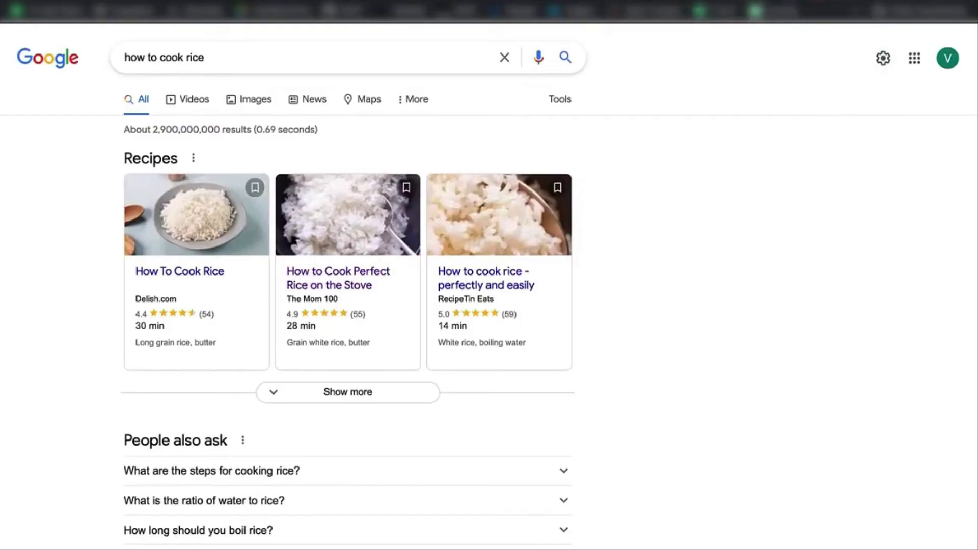
Step: Browse Merkle's schema-type list keeping FAQ Page, then return to the Link Building 1 post editor
left_click(770, 11)
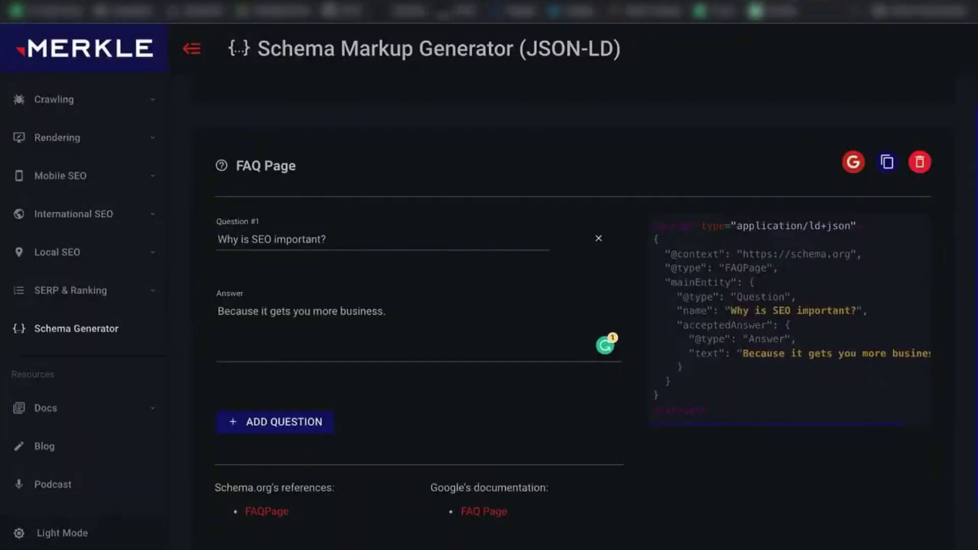
scroll(417, 164, "up", 2)
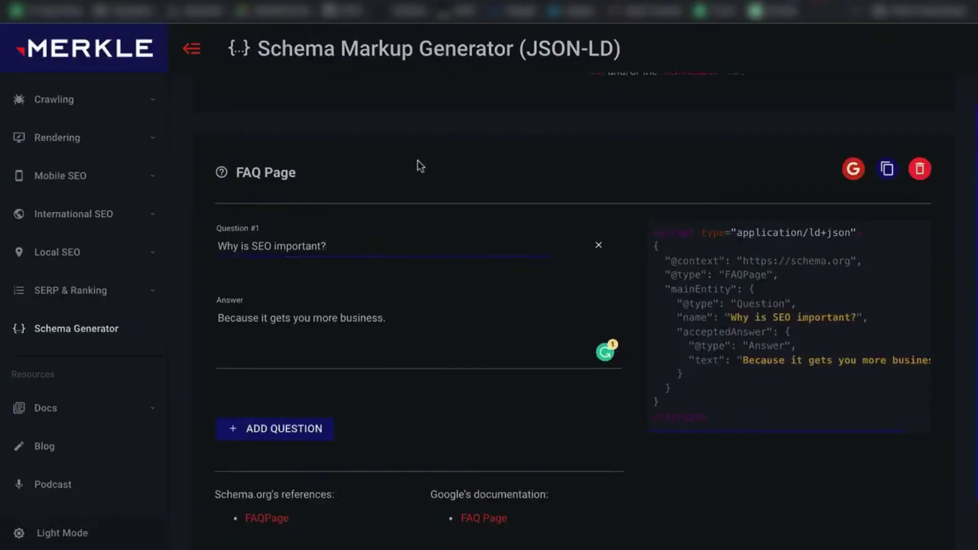
left_click(373, 149)
scroll(293, 117, "up", 1)
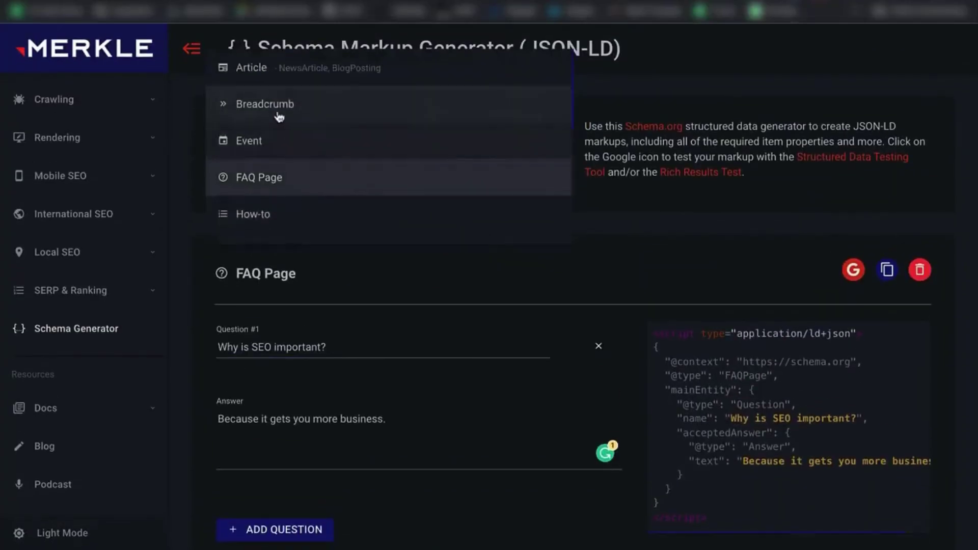
scroll(278, 153, "down", 4)
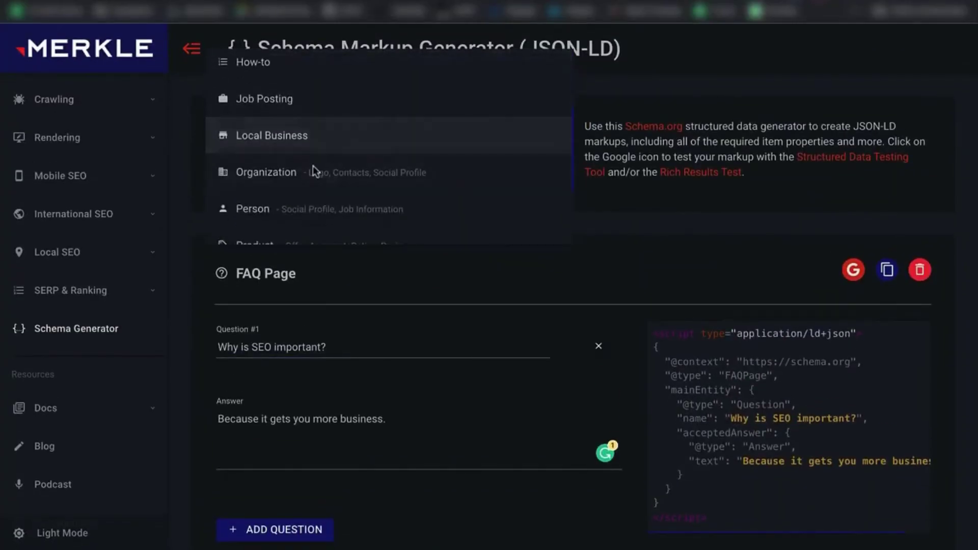
key("Escape")
left_click(723, 10)
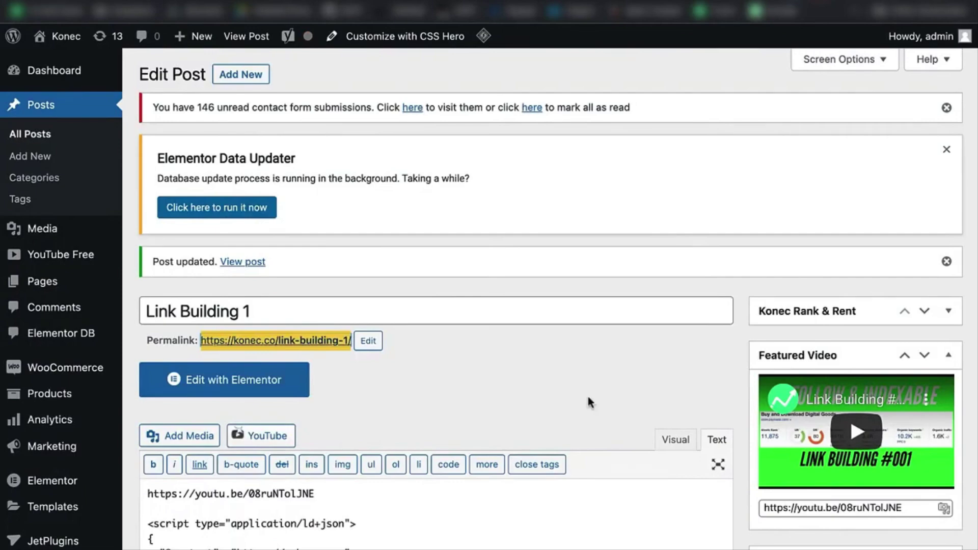
Step: Inspect Astra's header.php down to line 18, then return to the Merkle generator
scroll(587, 393, "down", 3)
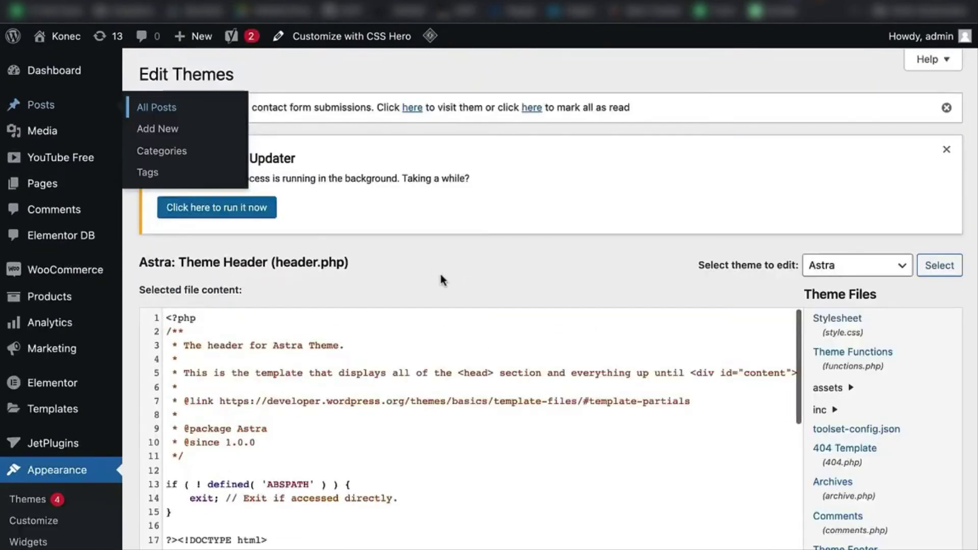
scroll(440, 276, "down", 2)
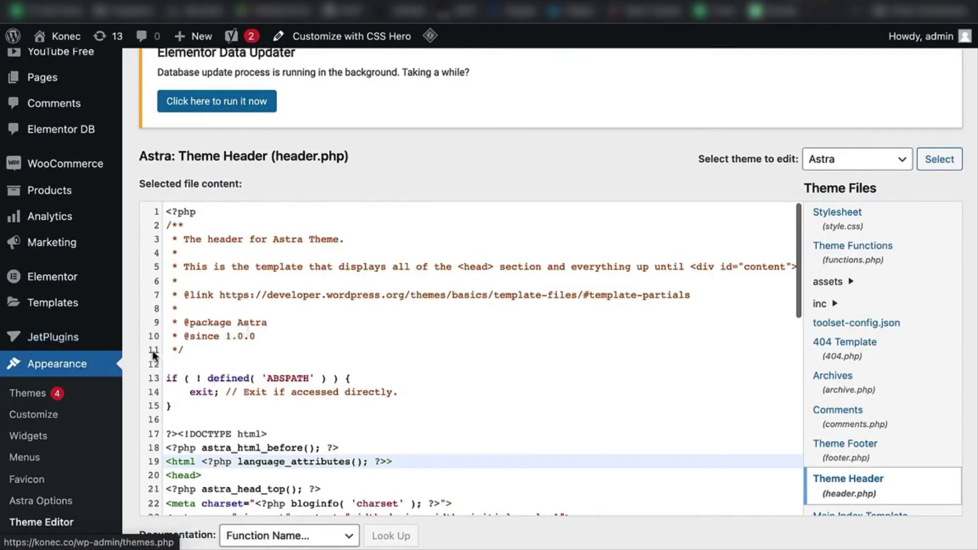
scroll(764, 172, "down", 2)
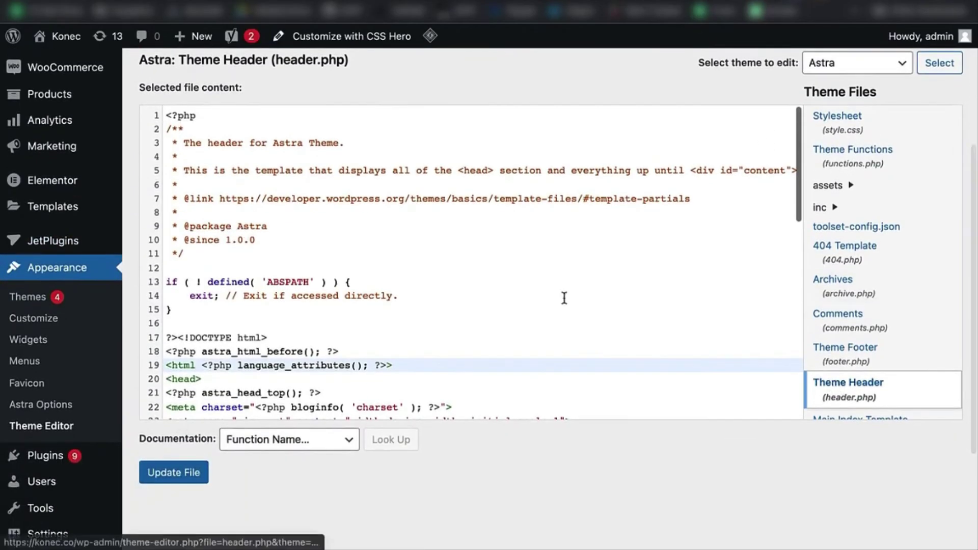
scroll(349, 176, "down", 4)
left_click(411, 171)
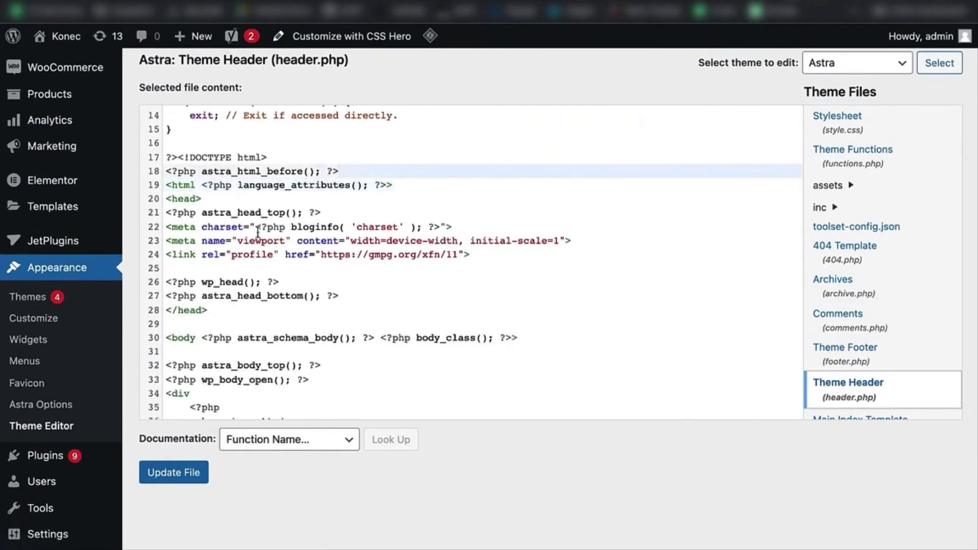
scroll(305, 238, "up", 3)
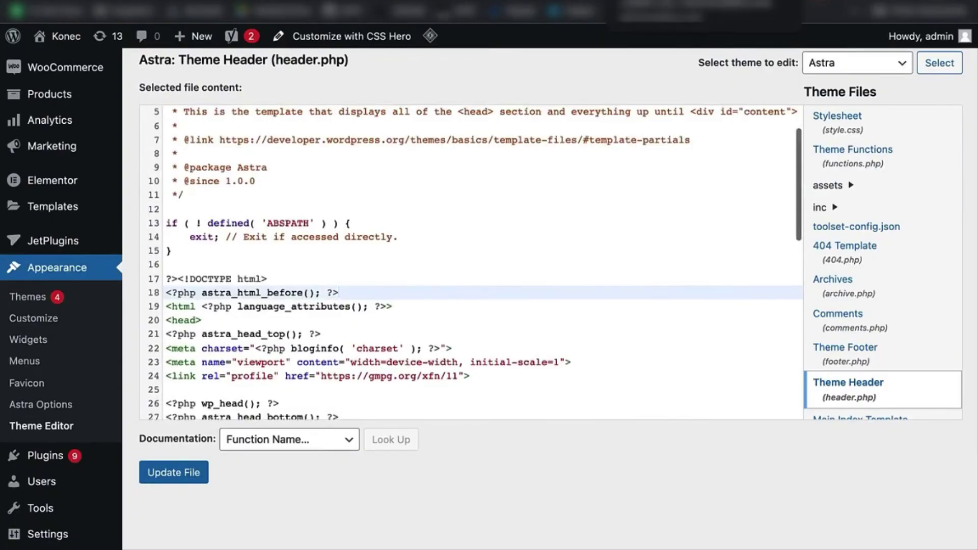
left_click(642, 10)
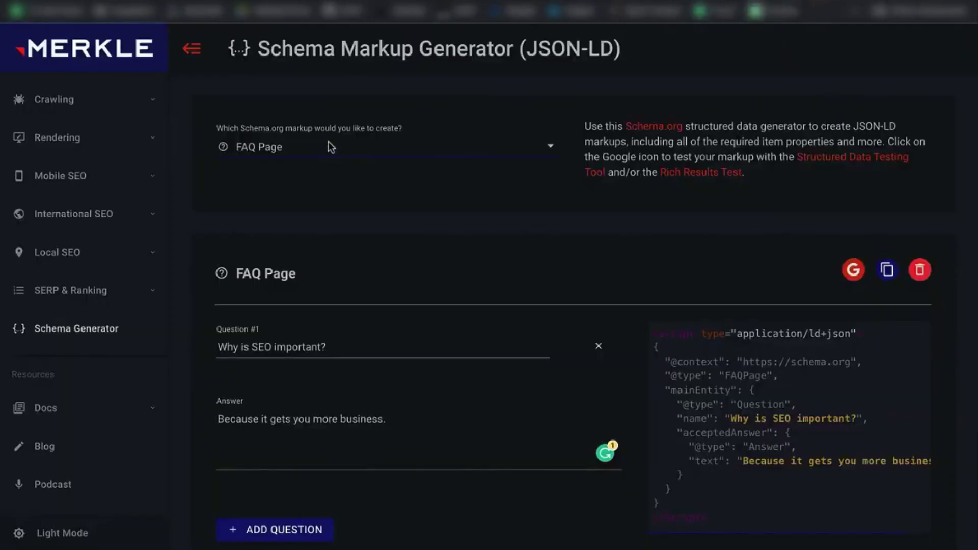
Step: Scroll through Merkle's schema-type dropdown options again, leaving FAQ Page selected
left_click(331, 147)
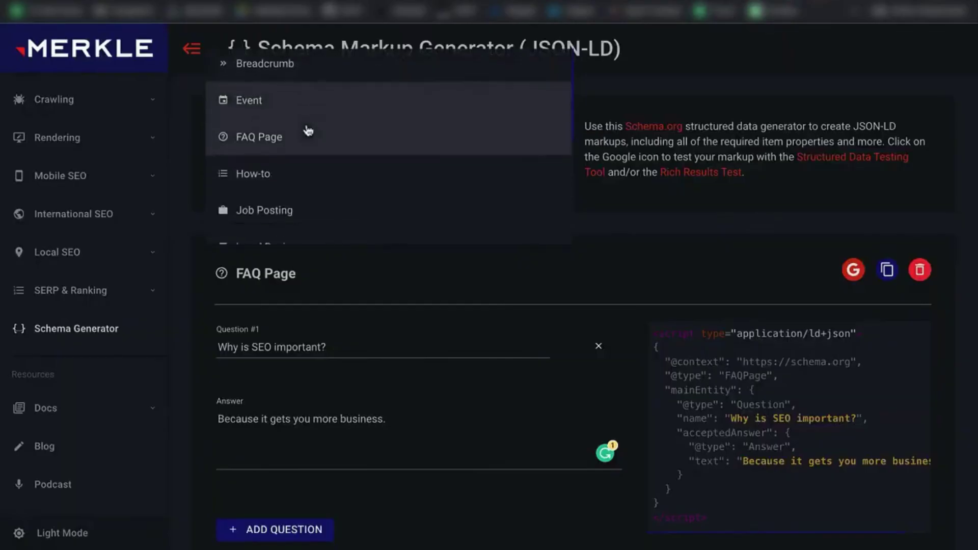
scroll(308, 131, "down", 3)
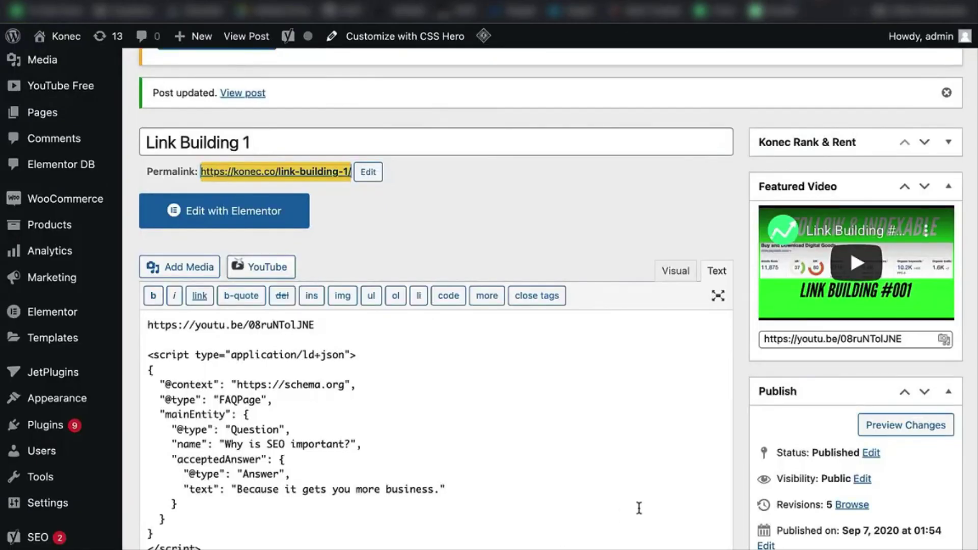
scroll(639, 508, "down", 3)
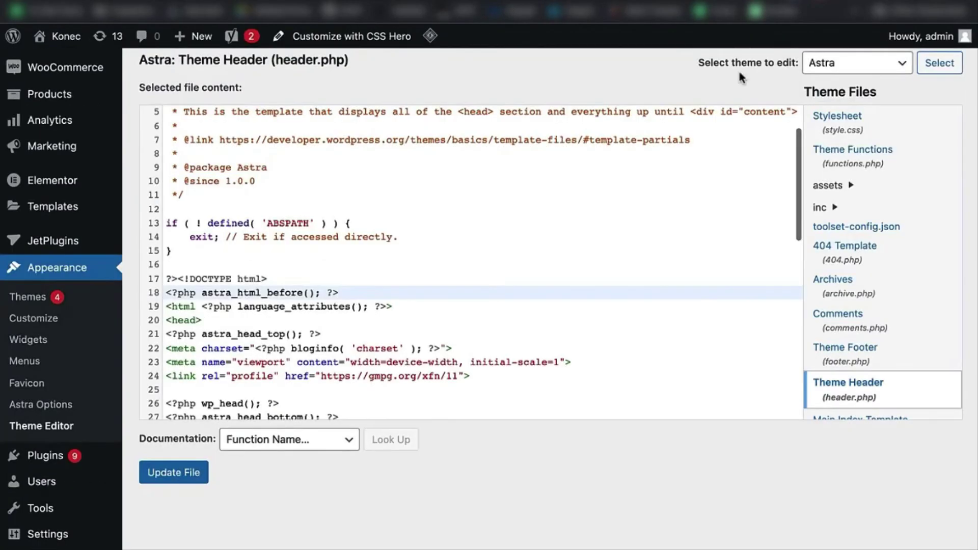
Step: Scroll up and across the Astra header.php code to finish reviewing it
scroll(787, 186, "up", 2)
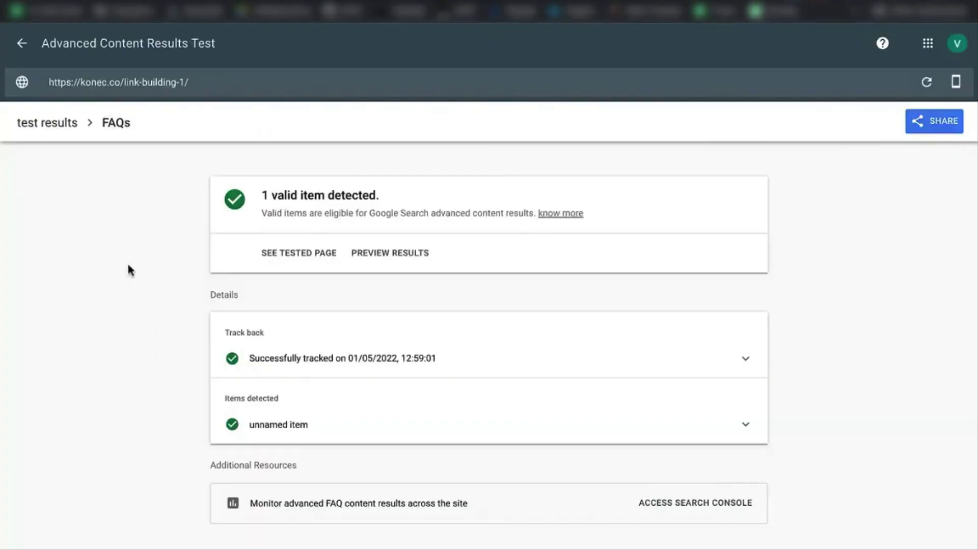
scroll(112, 253, "left", 5)
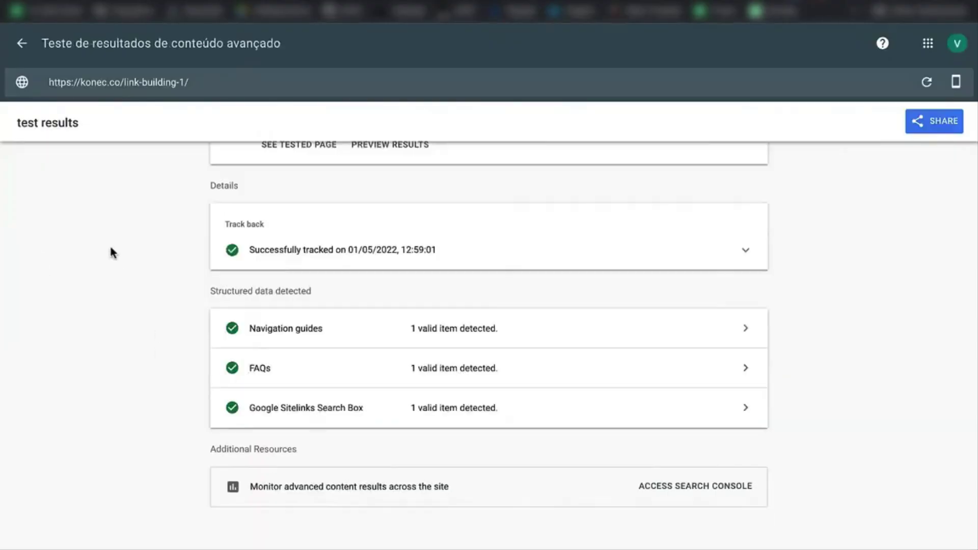
scroll(182, 267, "up", 3)
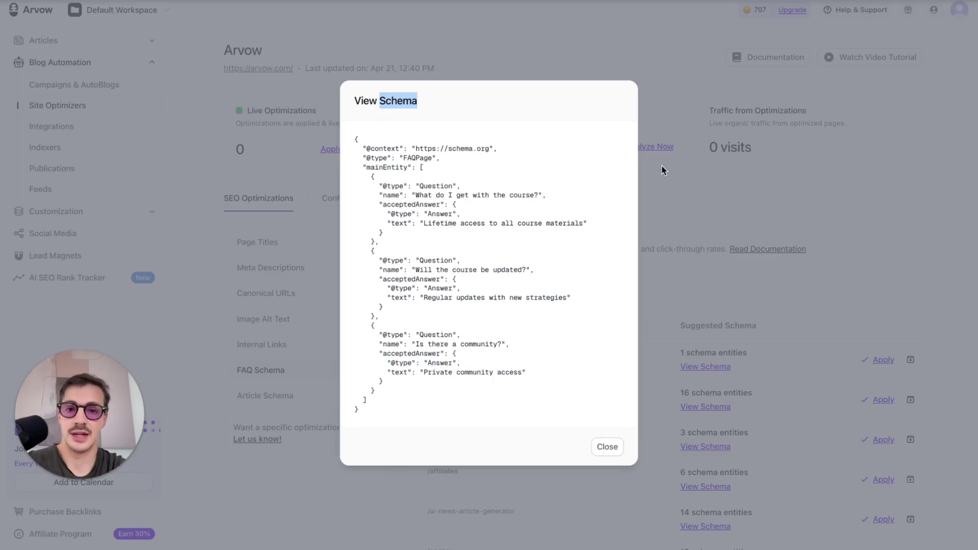
Step: Close the FAQ schema preview and look over the Arvow site header
left_click(665, 191)
scroll(665, 191, "down", 1)
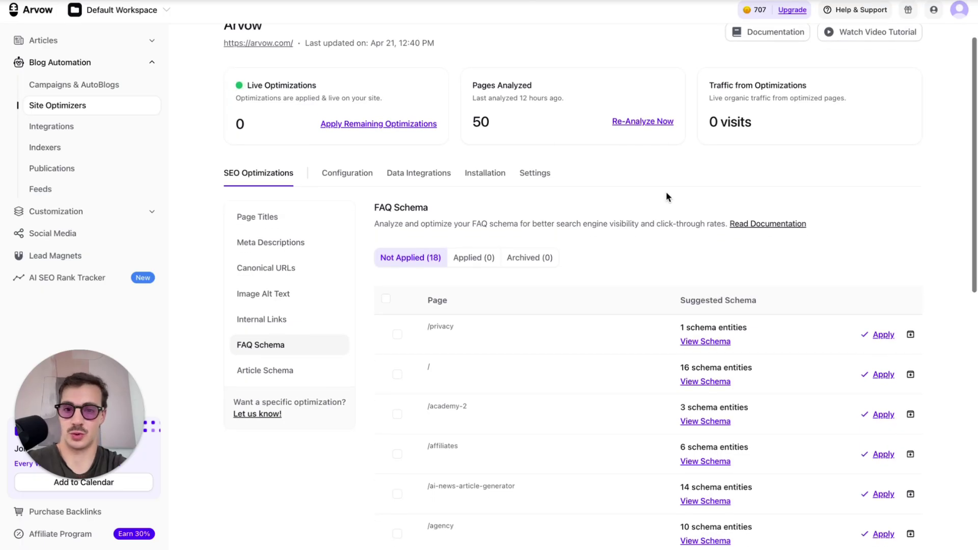
scroll(667, 193, "up", 1)
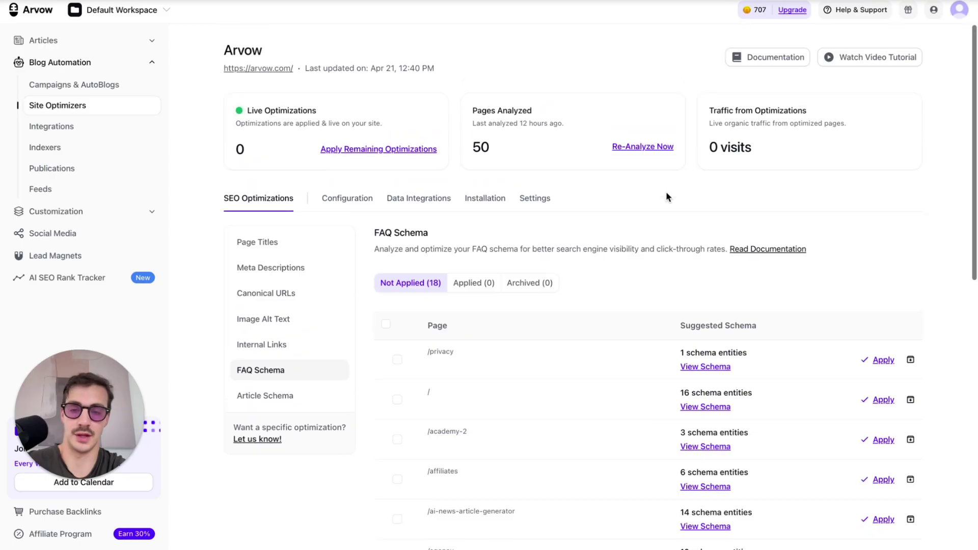
left_click_drag(218, 51, 304, 48)
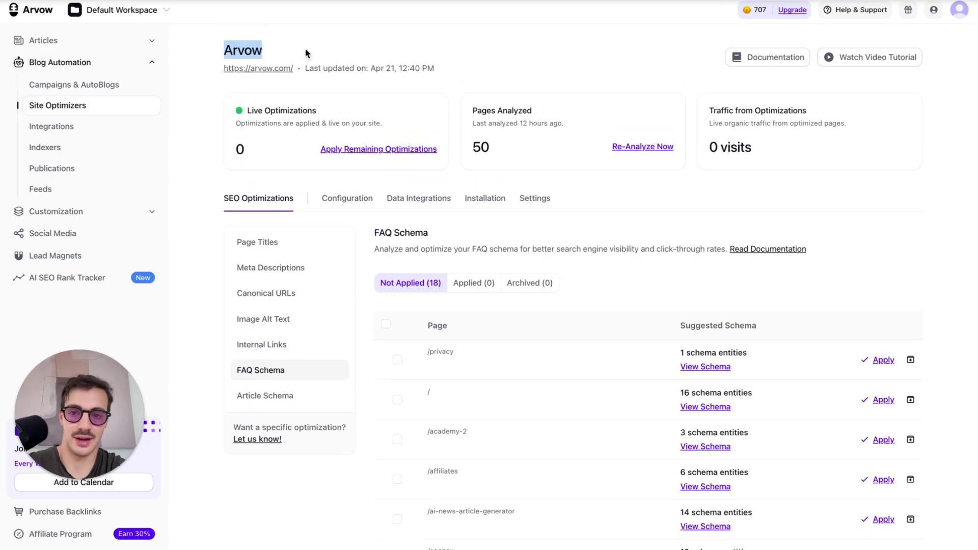
left_click(362, 39)
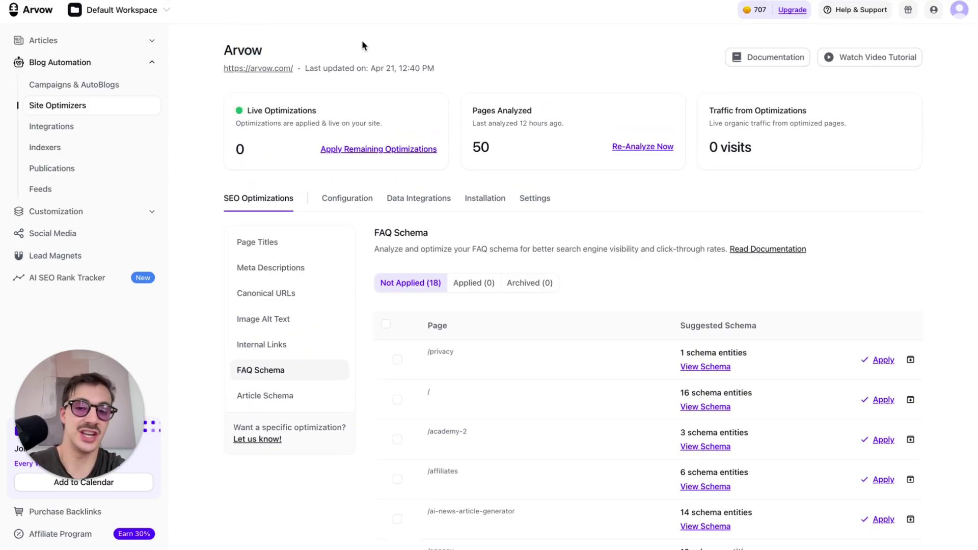
Step: Bring up the Page Titles list with its 30 not-applied suggested titles
scroll(361, 39, "down", 1)
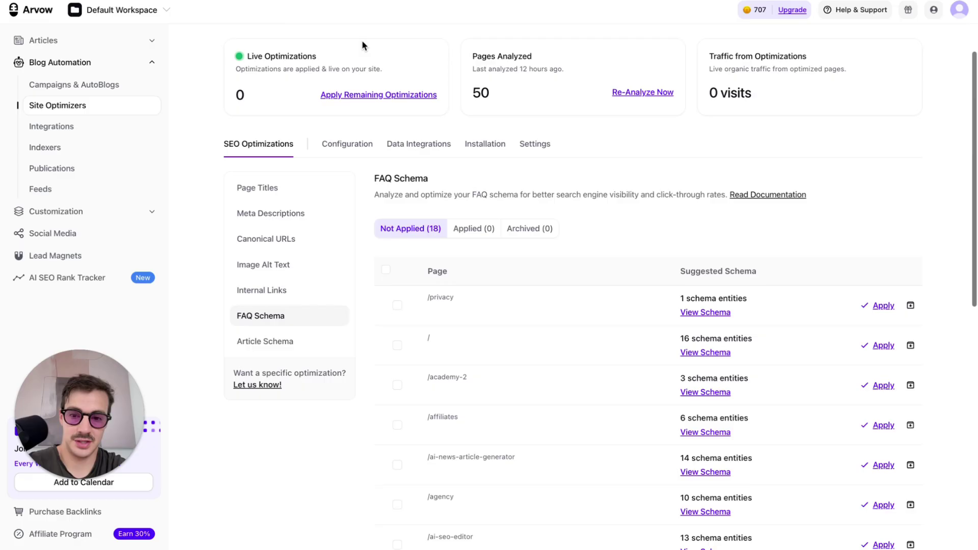
left_click(289, 193)
scroll(374, 157, "up", 1)
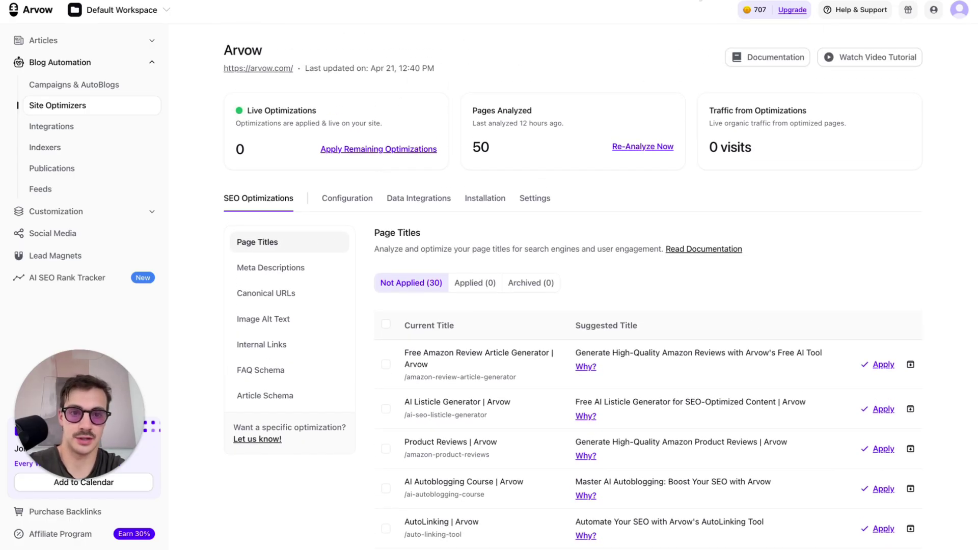
Step: Mark the site URL, Pages Analyzed count and SEO Optimizations section in red, then clear the marks
key("alt+shift+d")
left_click_drag(228, 84, 305, 85)
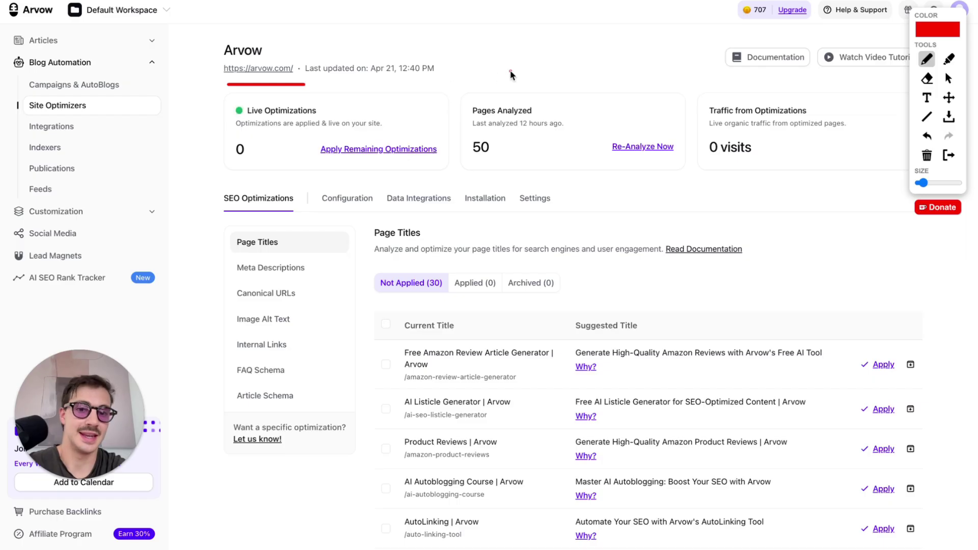
mouse_move(510, 70)
left_mouse_down()
mouse_move(443, 150)
mouse_move(591, 196)
mouse_move(688, 140)
mouse_move(538, 63)
mouse_move(484, 168)
mouse_move(519, 76)
left_mouse_up()
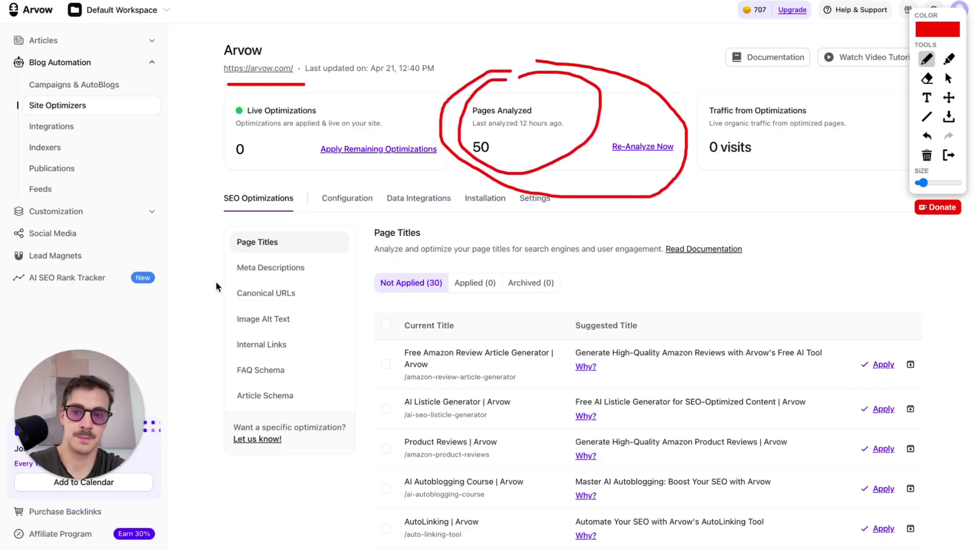
left_click_drag(201, 264, 219, 455)
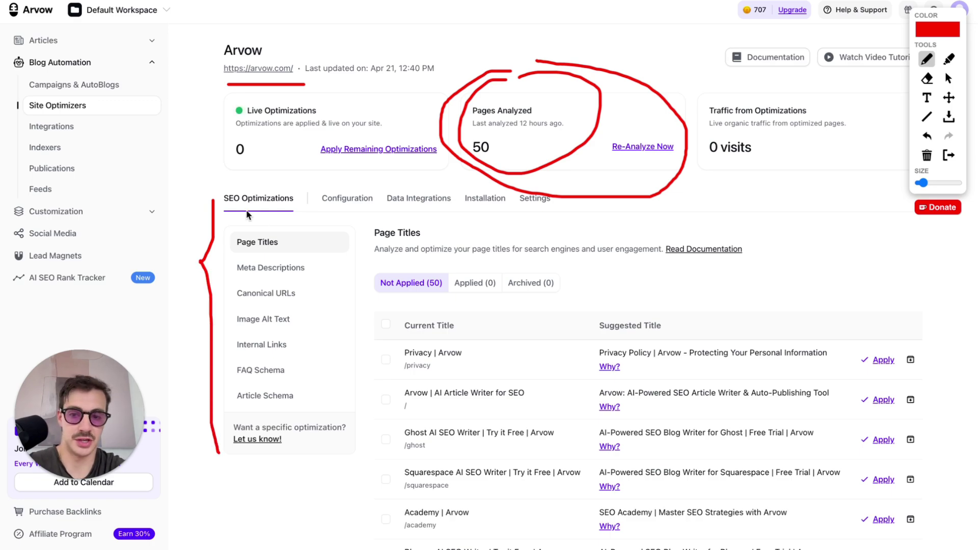
left_click_drag(255, 206, 334, 206)
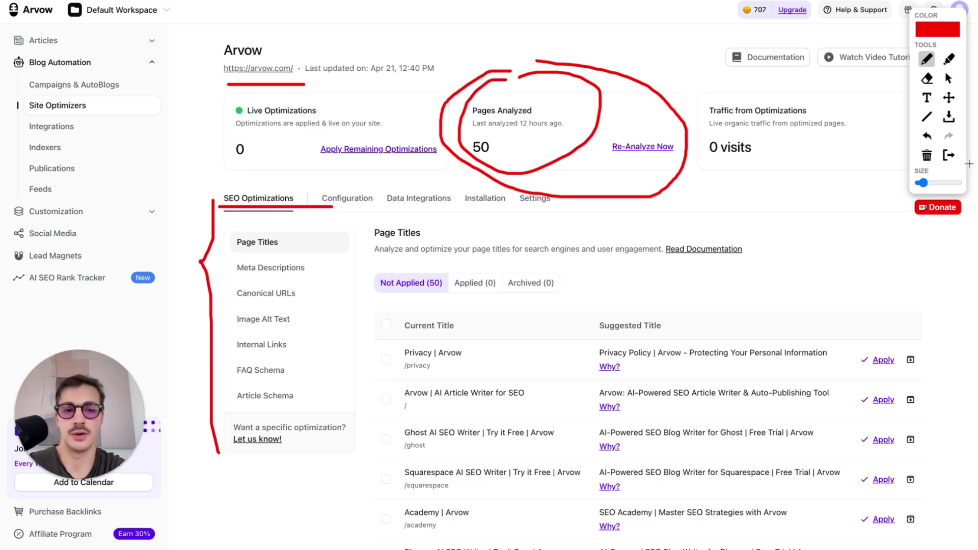
left_click(948, 156)
Step: Scroll the Page Titles table, select the /ghost row, and start a new browser tab
scroll(514, 269, "down", 3)
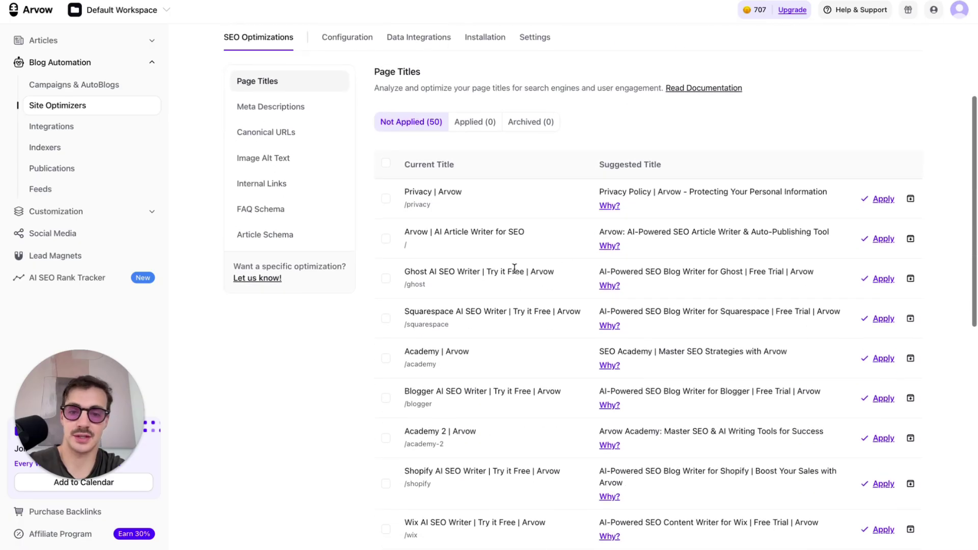
scroll(514, 268, "down", 1)
left_click_drag(405, 238, 444, 243)
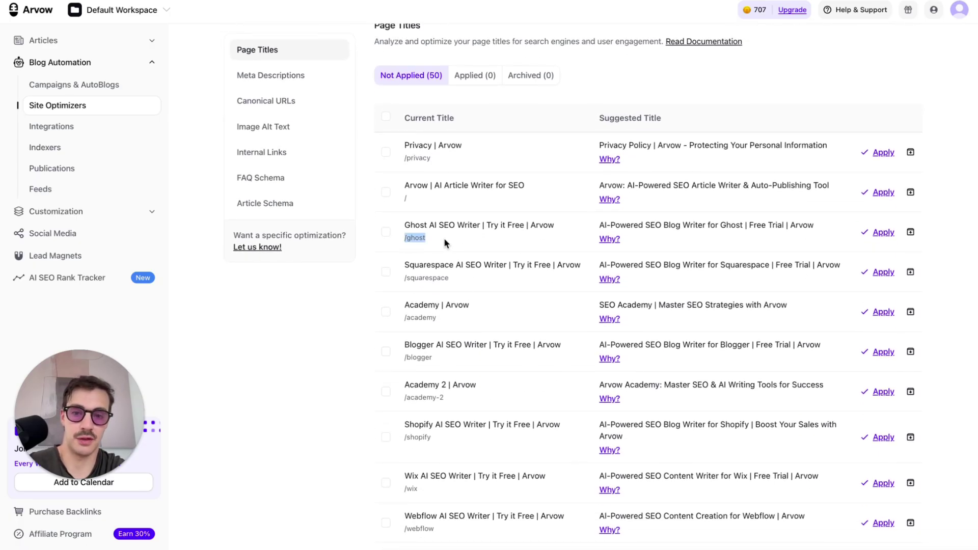
key("super+t")
Step: Load arvow.com/ghost in the new tab and scroll its landing page
type("arvow.com/re")
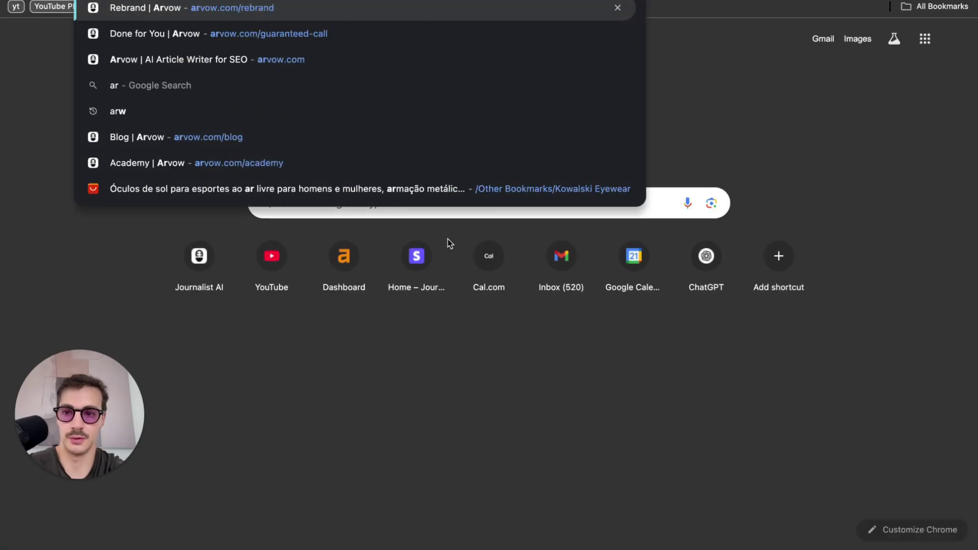
key("BackSpace")
key("BackSpace")
type("ghost")
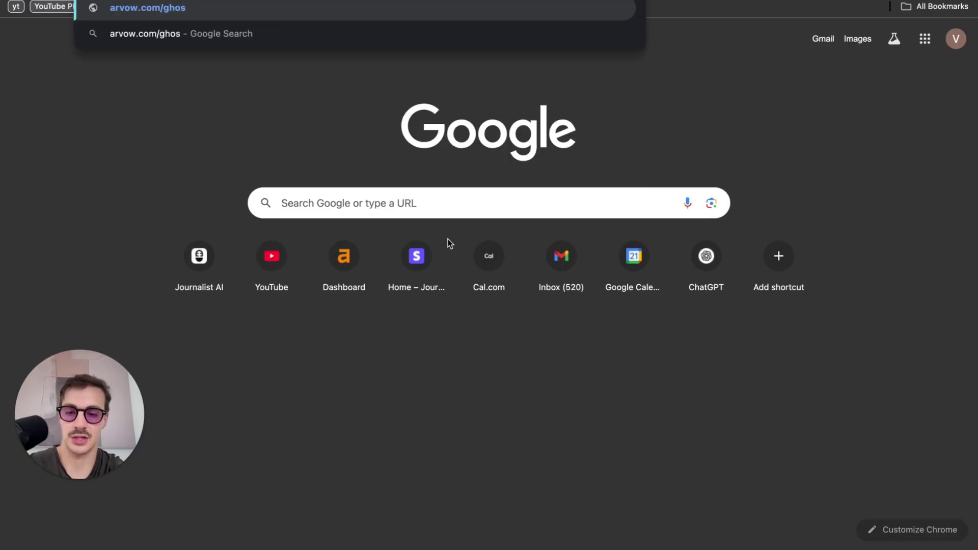
key("Return")
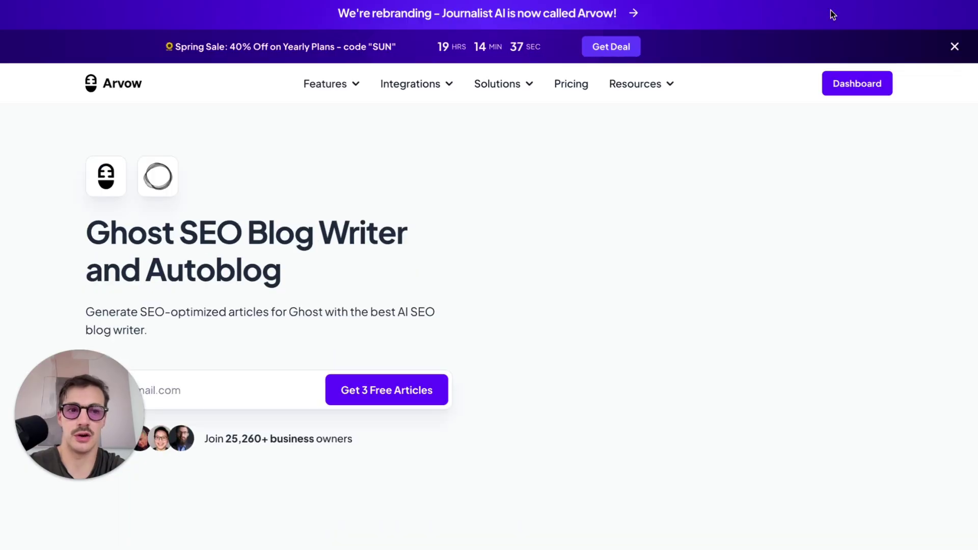
scroll(516, 160, "down", 15)
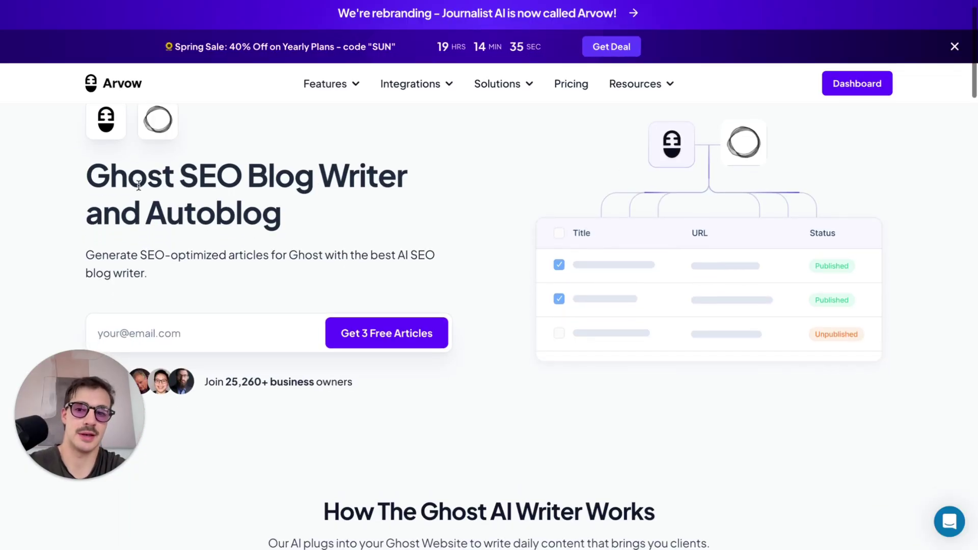
scroll(352, 248, "up", 15)
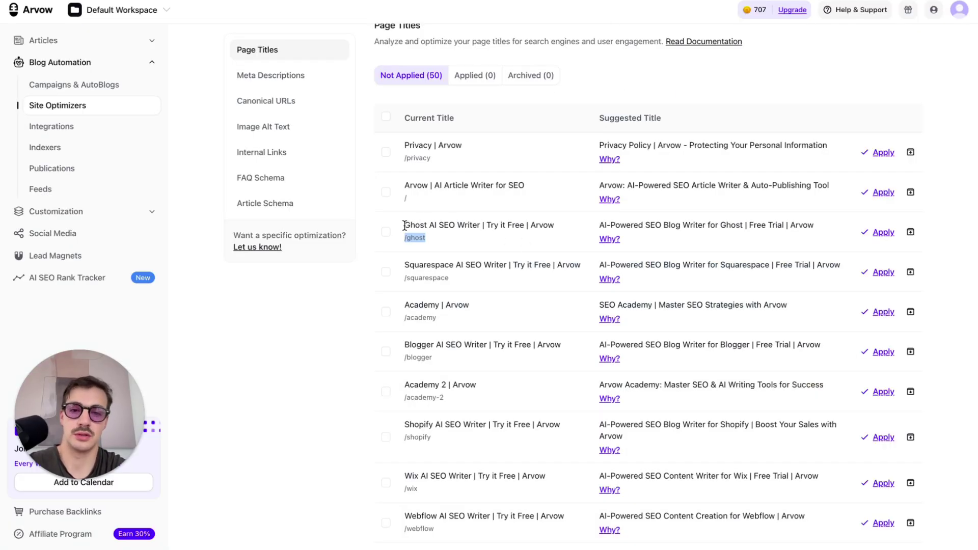
Step: Read the explanation for why the Ghost page's title change is suggested
left_click_drag(404, 224, 809, 228)
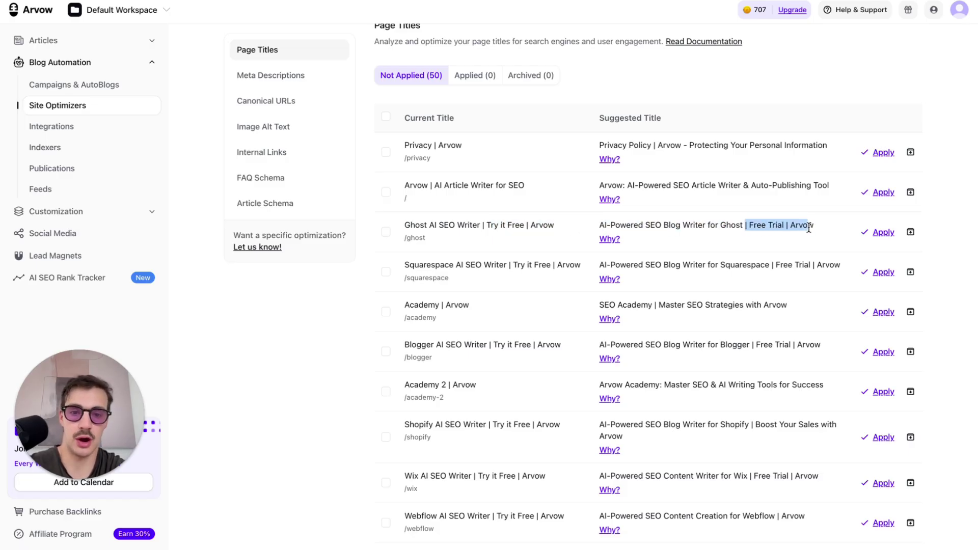
left_click(610, 241)
left_click_drag(406, 224, 552, 225)
left_click(610, 241)
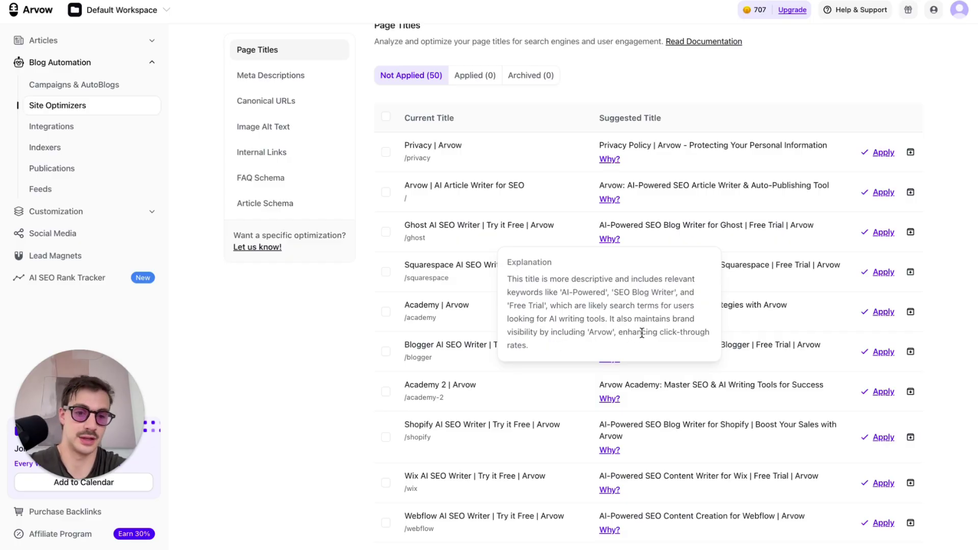
left_click(849, 234)
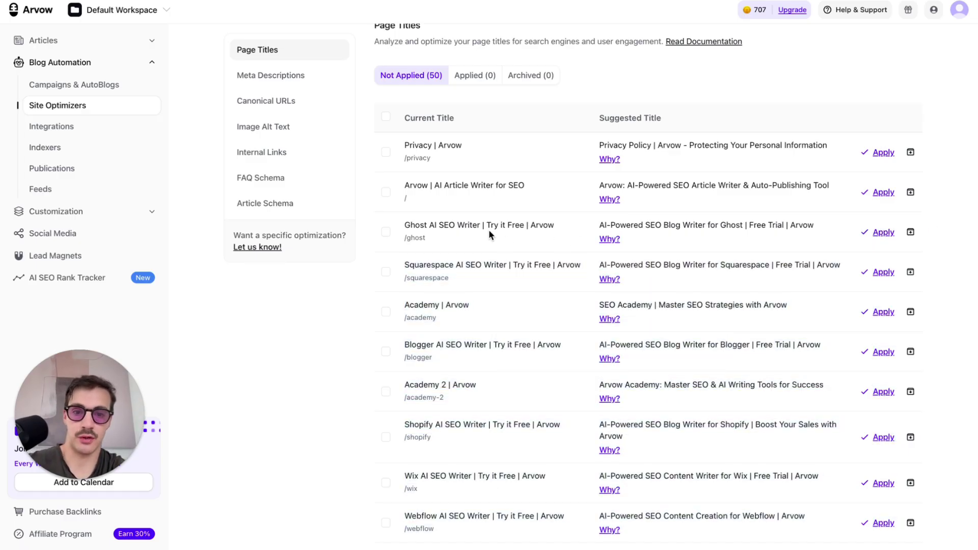
Step: Select the Ghost page's suggested title, toggle select-all on page titles, and scroll the list
left_click_drag(488, 229, 863, 224)
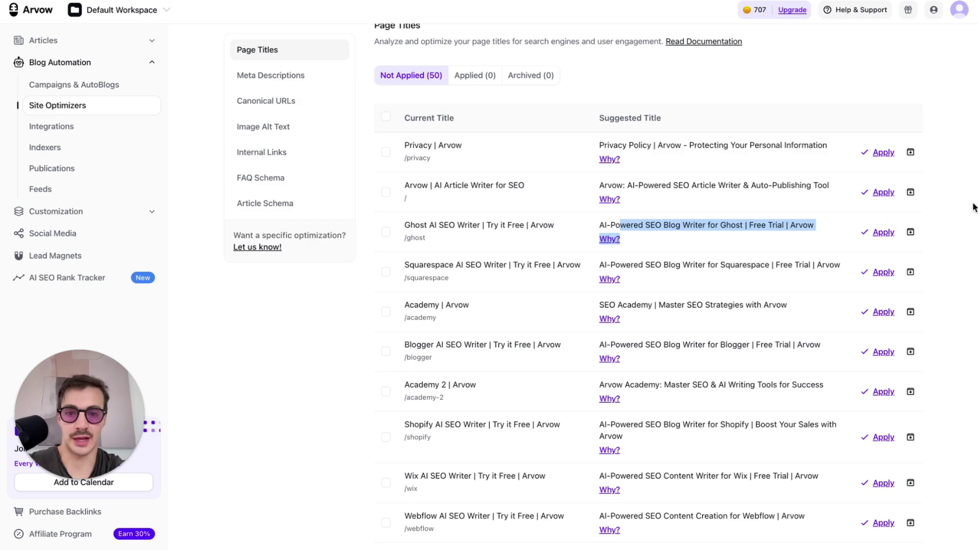
left_click(389, 117)
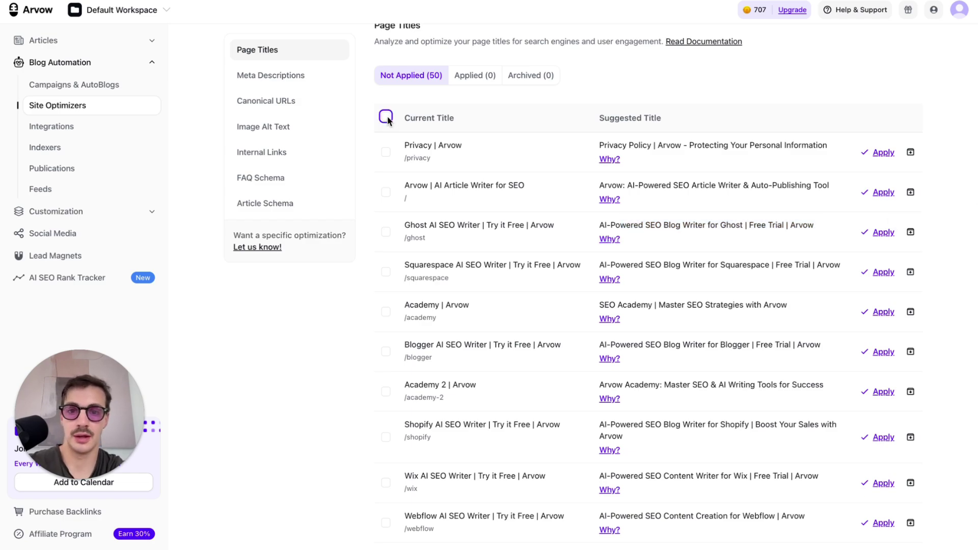
left_click(385, 117)
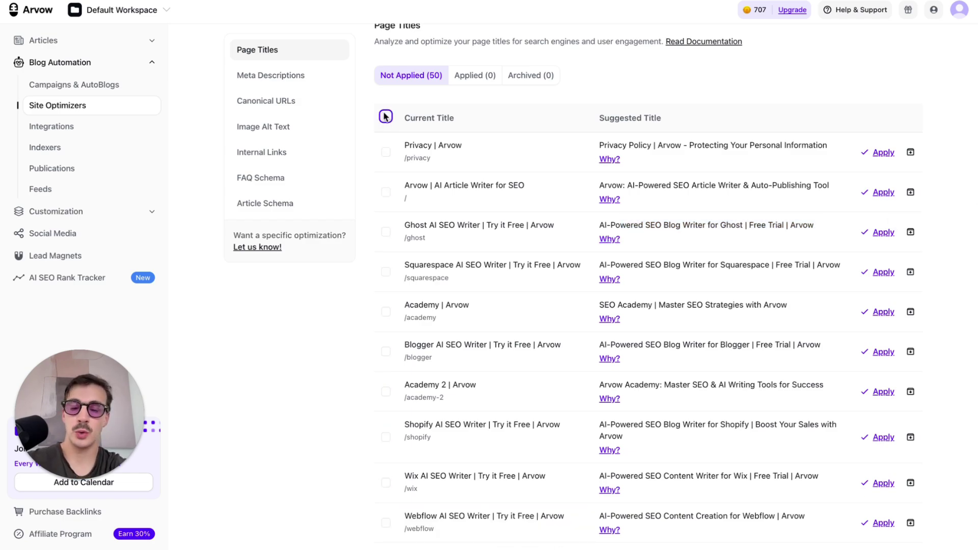
scroll(383, 116, "up", 2)
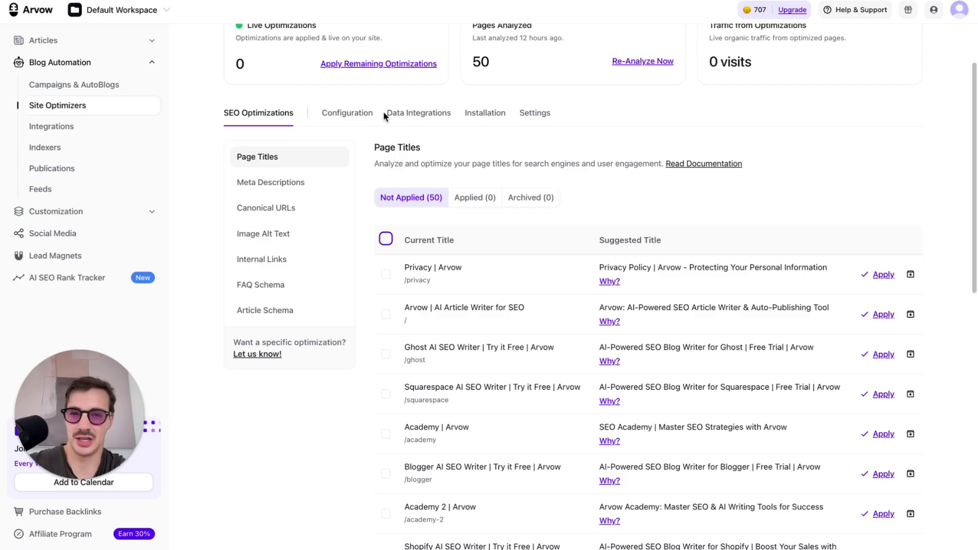
scroll(507, 178, "down", 1)
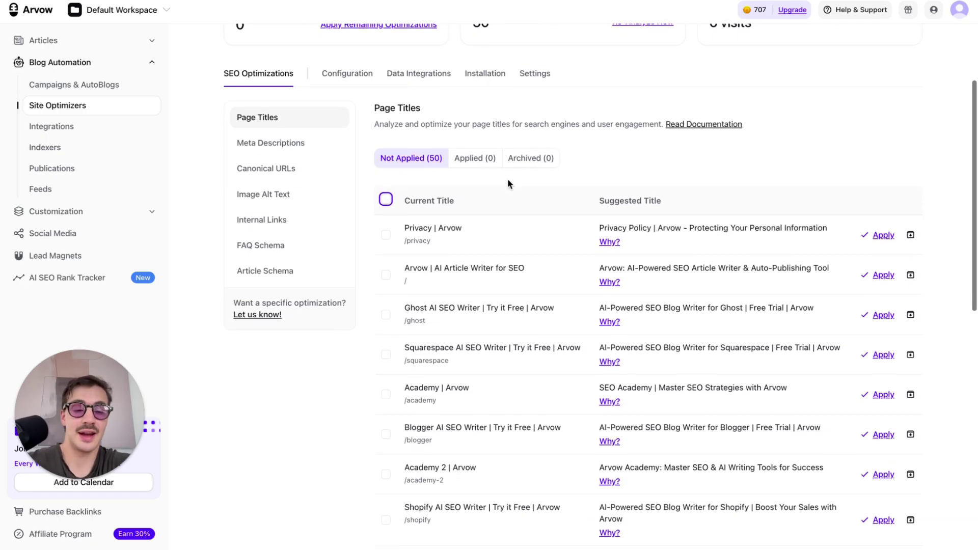
scroll(614, 222, "down", 3)
Step: Check the Squarespace title reasoning, mark it in red, then switch to Meta Descriptions
left_click(615, 222)
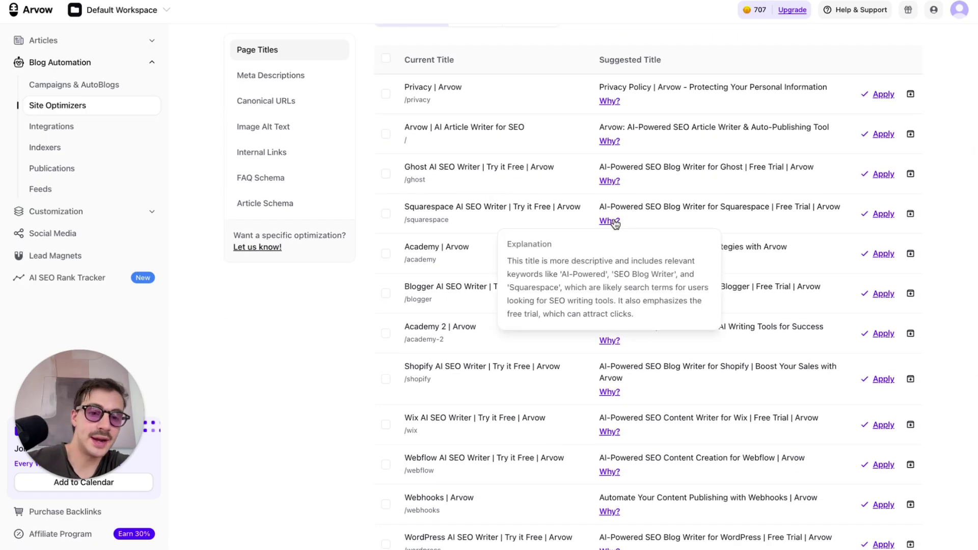
left_click(671, 209)
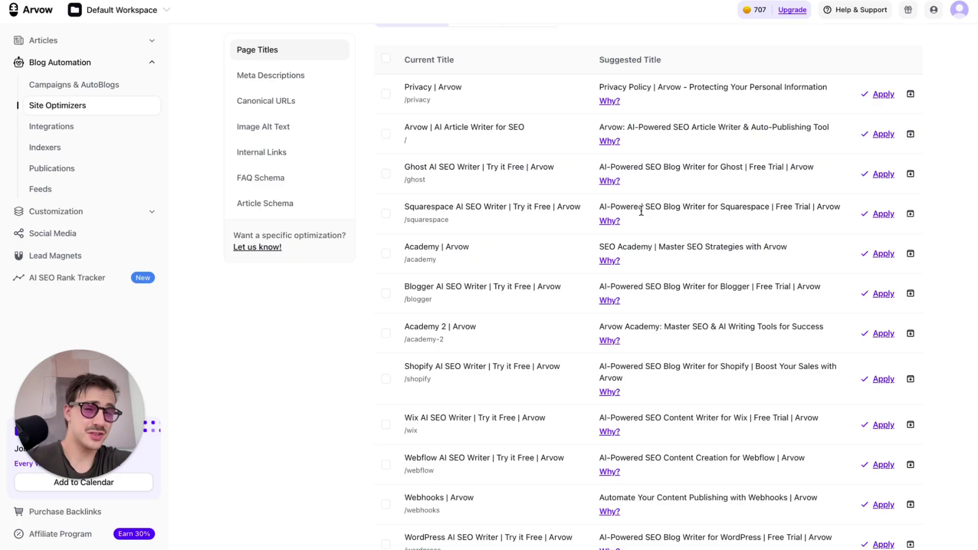
key("alt+shift+d")
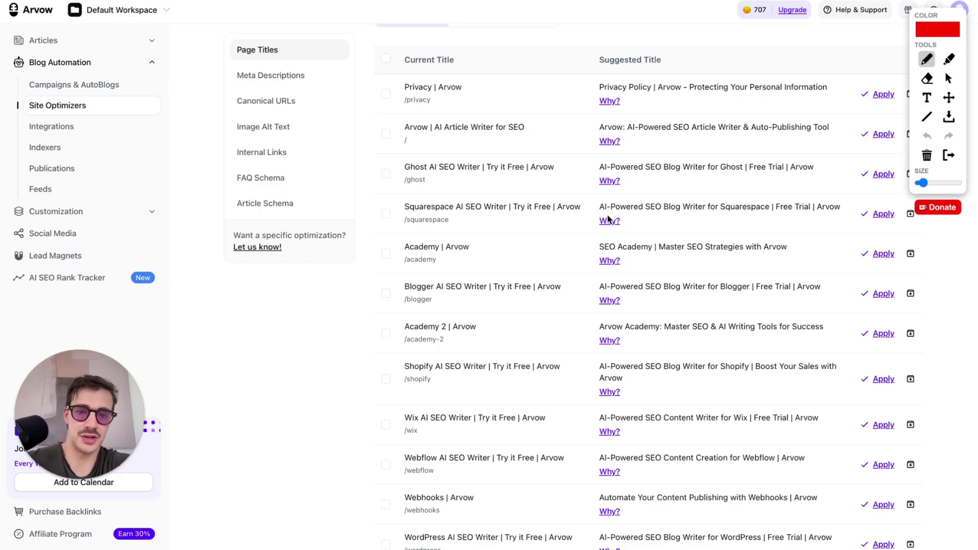
mouse_move(561, 223)
left_mouse_down()
mouse_move(586, 217)
mouse_move(614, 227)
left_mouse_up()
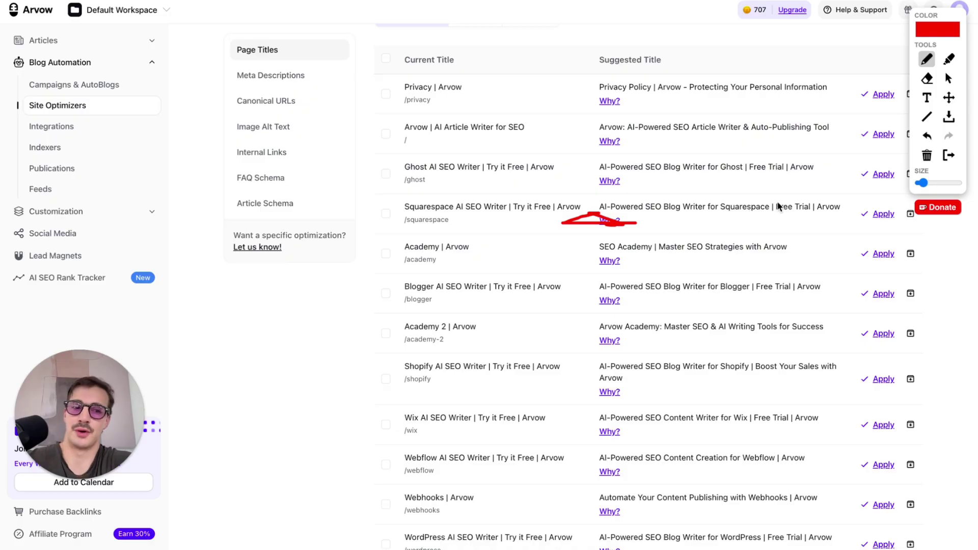
left_click(948, 155)
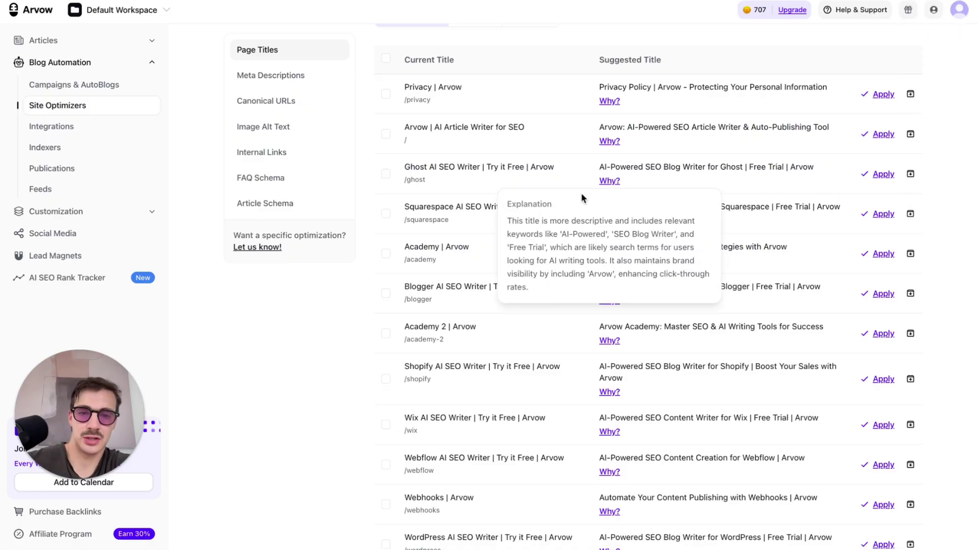
left_click(302, 76)
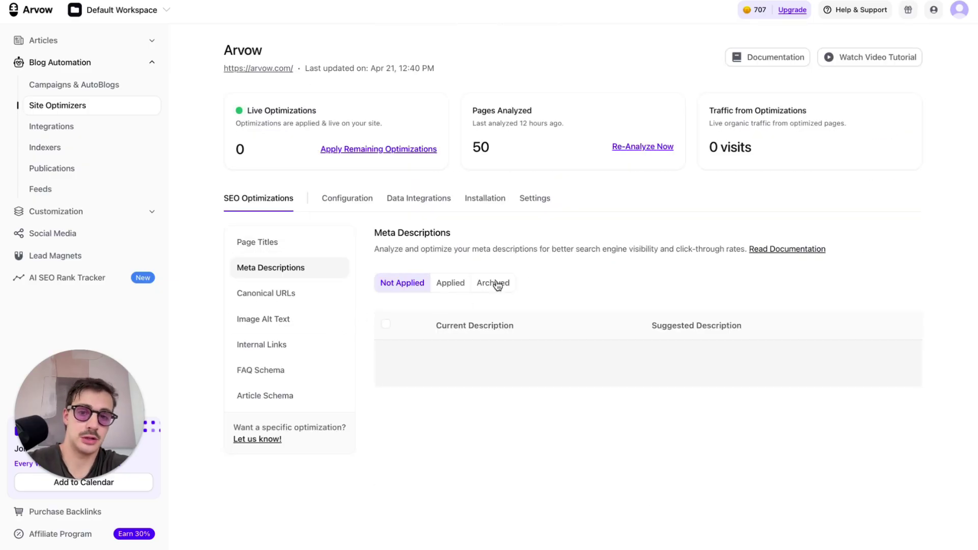
Step: Scroll the 50 meta description suggestions and read why the homepage description is suggested
scroll(534, 318, "down", 3)
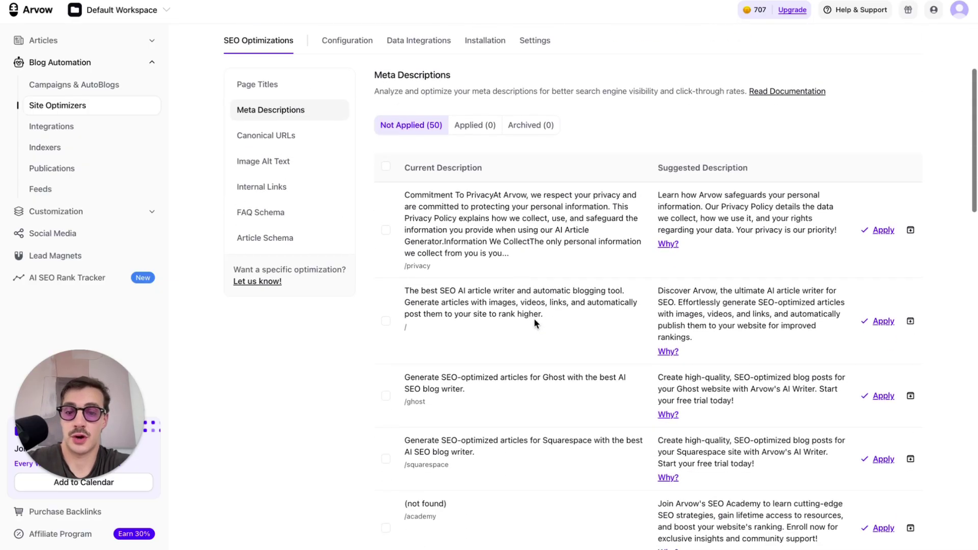
left_click_drag(434, 194, 535, 264)
scroll(548, 262, "down", 3)
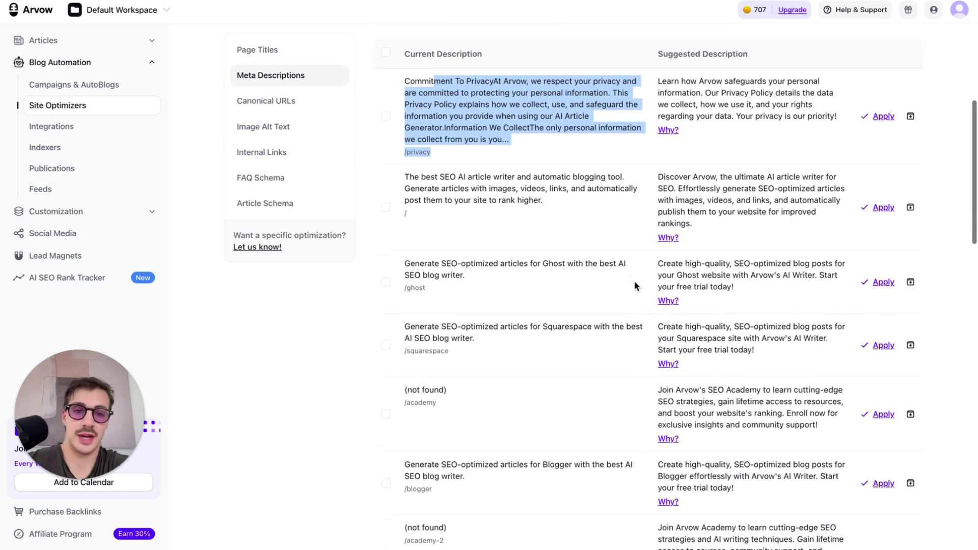
left_click_drag(663, 171, 692, 232)
left_click(692, 231)
left_click(668, 232)
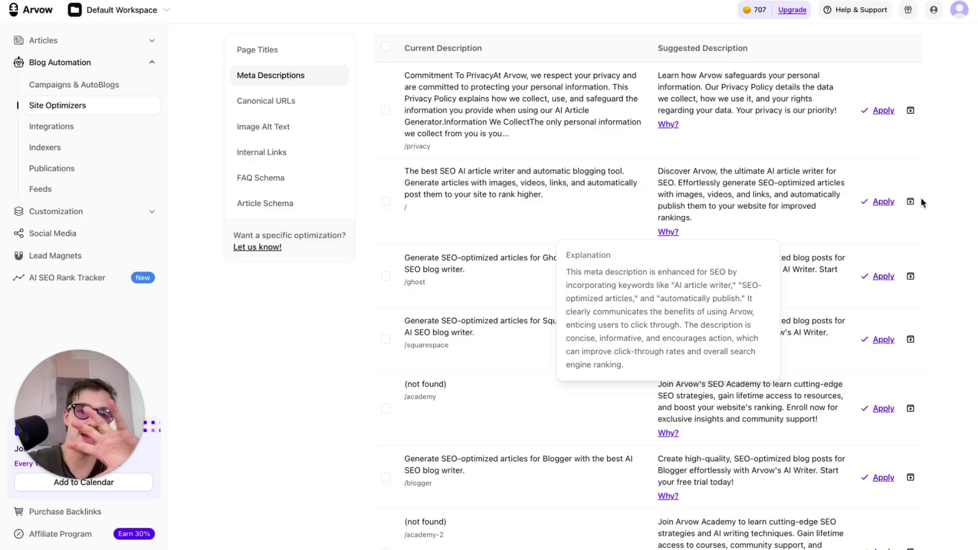
Step: Check Canonical URLs, then browse alt text suggestions for testimonial and case-study images
left_click(326, 100)
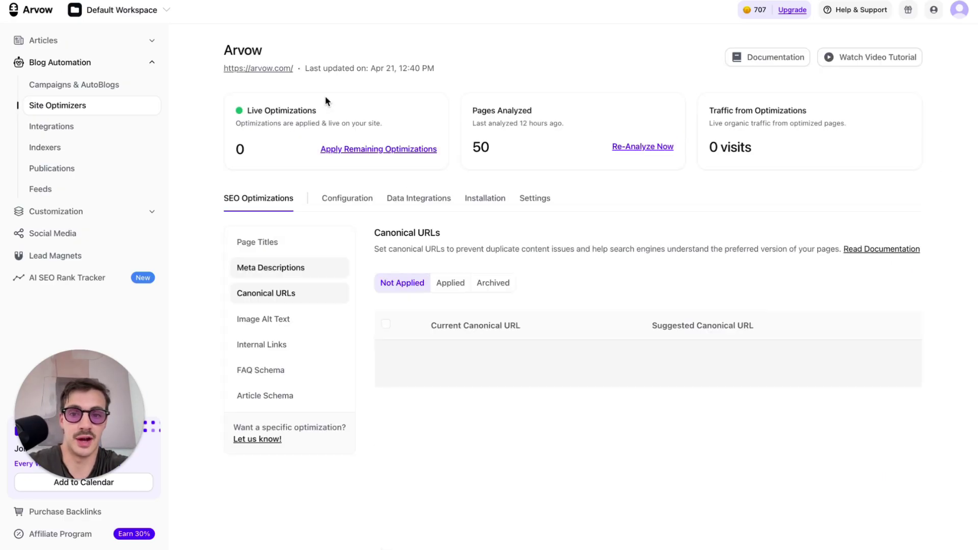
left_click(307, 318)
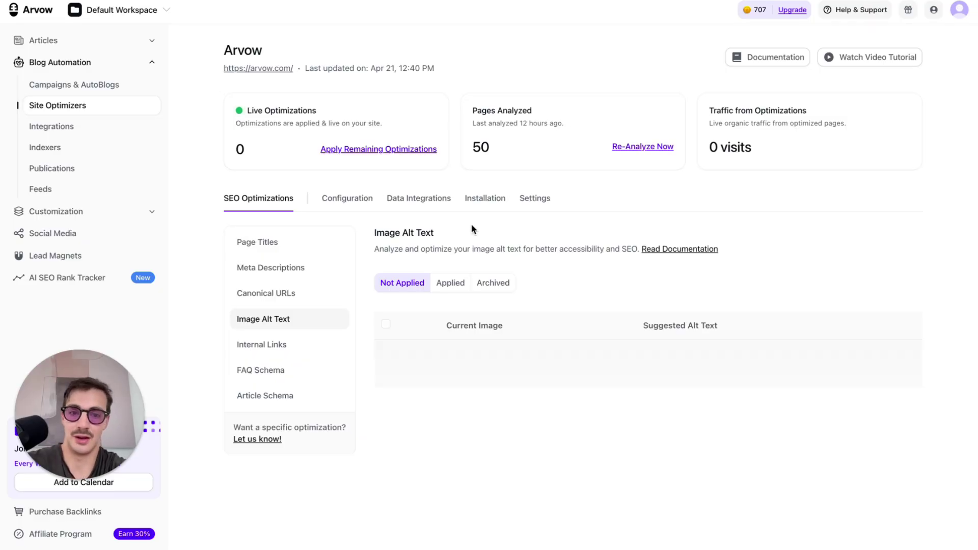
scroll(472, 224, "down", 3)
scroll(471, 224, "down", 15)
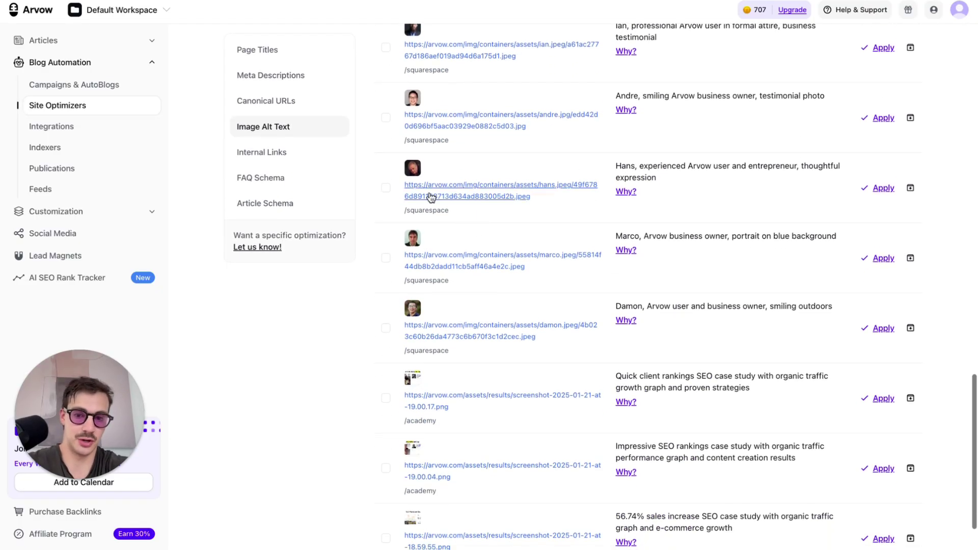
left_click(315, 151)
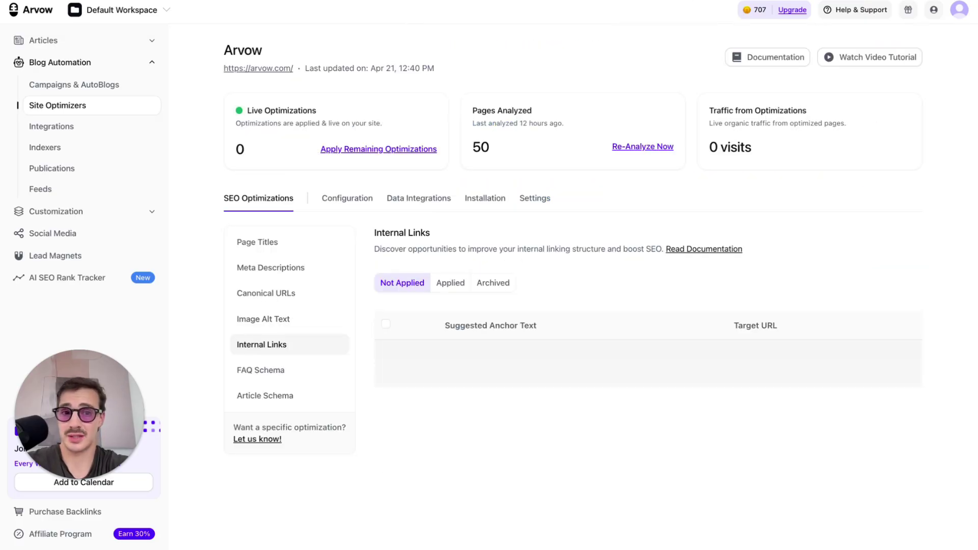
Step: Circle the Pages Analyzed, Re-Analyze Now and traffic cards and the optimization list in red
key("ctrl+shift+d")
left_click_drag(446, 80, 451, 91)
mouse_move(576, 91)
left_mouse_down()
mouse_move(576, 249)
mouse_move(616, 121)
left_mouse_up()
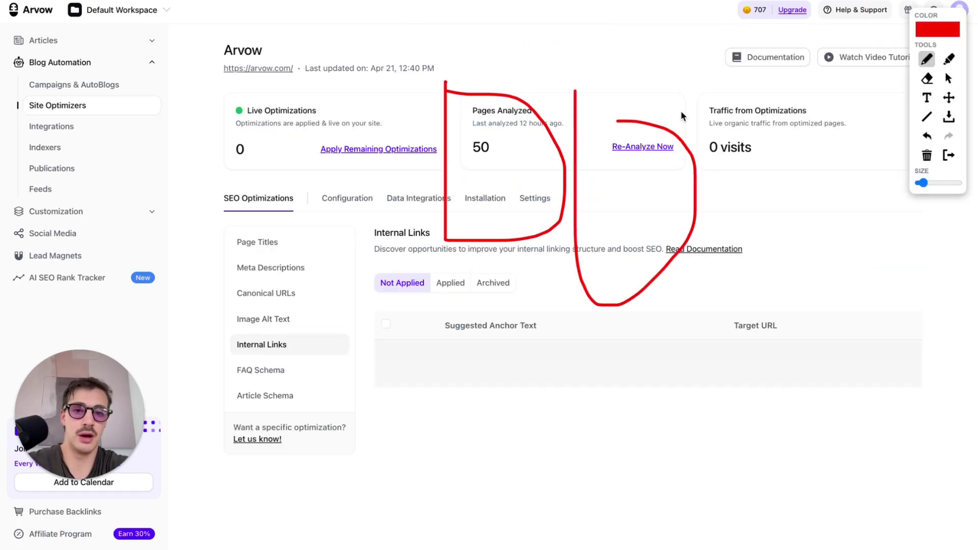
mouse_move(787, 113)
left_mouse_down()
mouse_move(899, 145)
mouse_move(807, 119)
left_mouse_up()
mouse_move(460, 65)
left_mouse_down()
mouse_move(507, 60)
mouse_move(476, 71)
left_mouse_up()
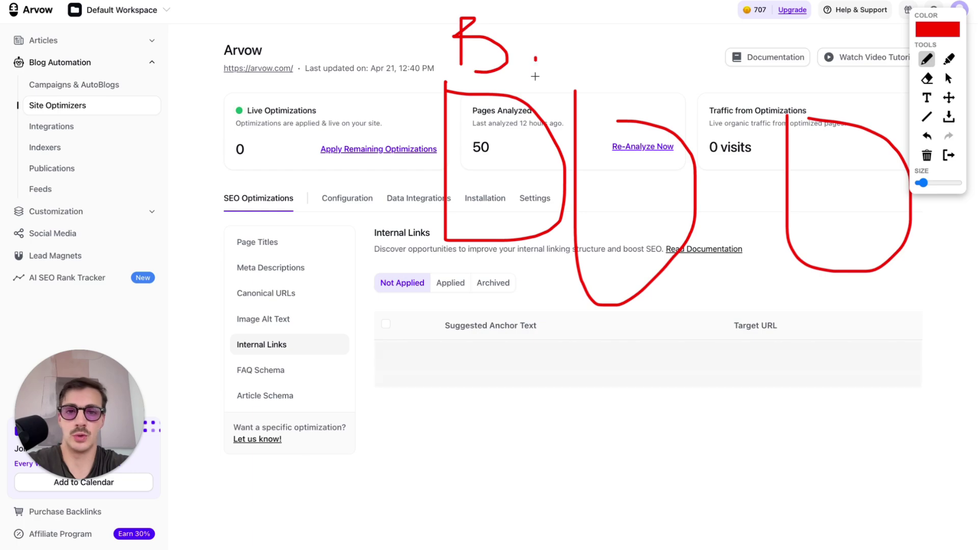
left_click_drag(534, 58, 535, 83)
mouse_move(607, 72)
left_mouse_down()
mouse_move(606, 1)
mouse_move(616, 82)
mouse_move(680, 105)
left_mouse_up()
mouse_move(792, 36)
left_mouse_down()
mouse_move(793, 87)
mouse_move(828, 63)
left_mouse_up()
left_click_drag(827, 57, 828, 115)
mouse_move(156, 230)
left_mouse_down()
mouse_move(361, 307)
mouse_move(176, 232)
left_mouse_up()
left_click_drag(273, 112, 234, 173)
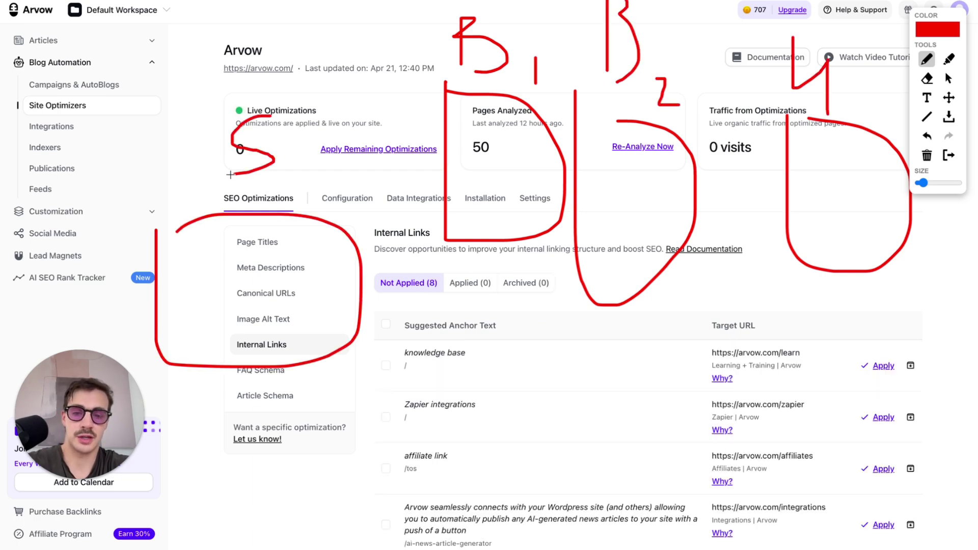
left_click(948, 78)
Step: Draw more red arcs toward the knowledge base row and Page Titles, then clear all annotations
scroll(854, 204, "down", 4)
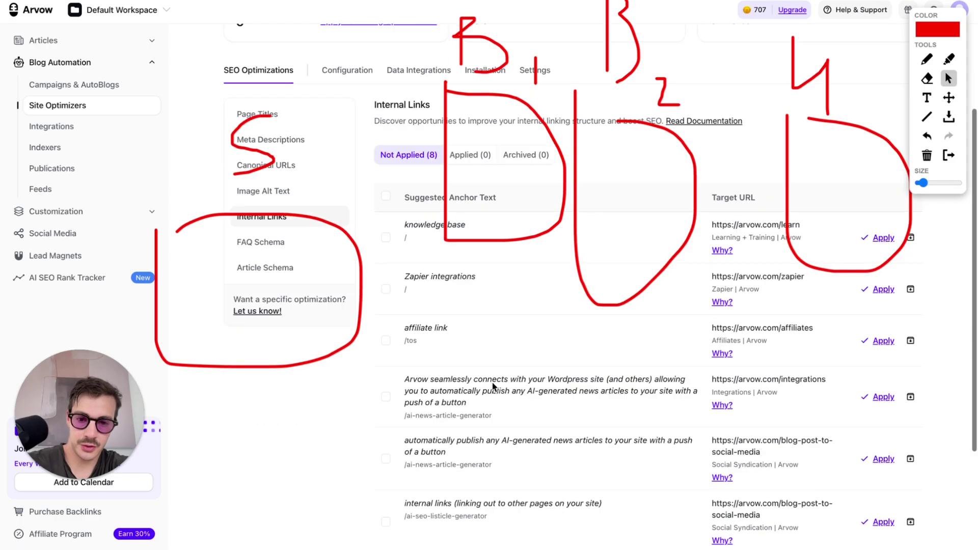
scroll(855, 204, "up", 4)
left_click(926, 59)
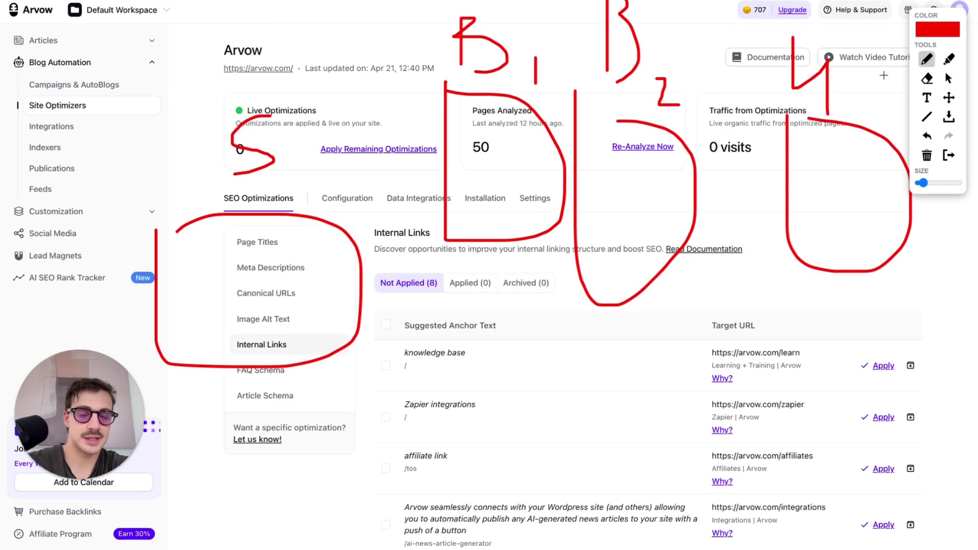
mouse_move(296, 321)
left_mouse_down()
mouse_move(388, 352)
mouse_move(497, 224)
left_mouse_up()
left_click_drag(827, 241, 643, 255)
left_click_drag(621, 147, 259, 249)
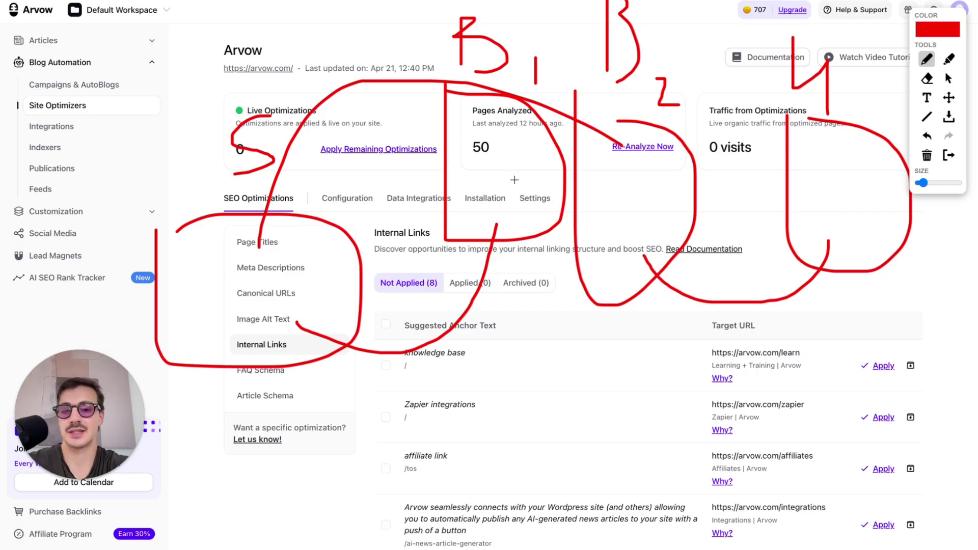
mouse_move(529, 204)
left_mouse_down()
mouse_move(527, 214)
mouse_move(493, 209)
mouse_move(512, 191)
mouse_move(185, 377)
mouse_move(193, 357)
left_mouse_up()
left_click(948, 155)
Step: Select all eight internal link suggestions, then show the 18 FAQ Schema pages
scroll(786, 316, "down", 4)
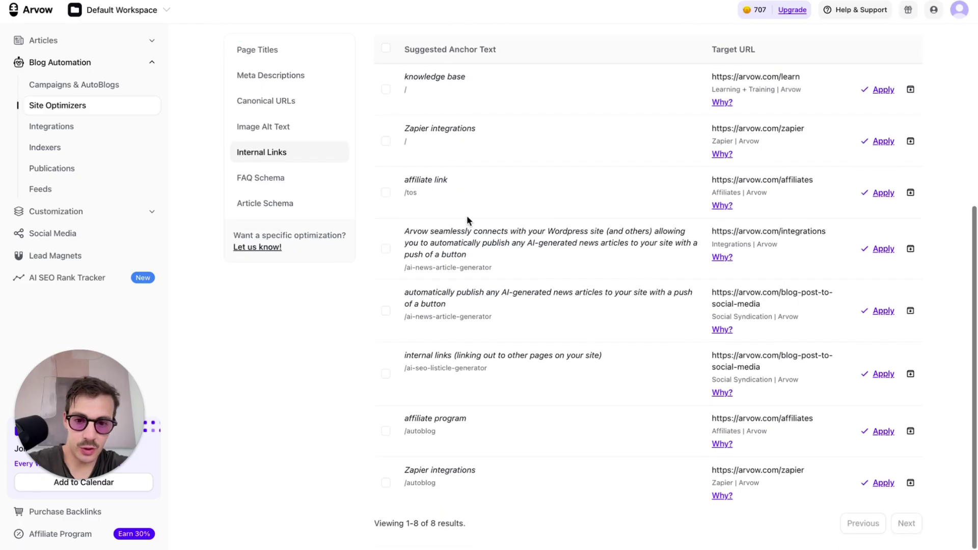
left_click_drag(392, 118, 718, 485)
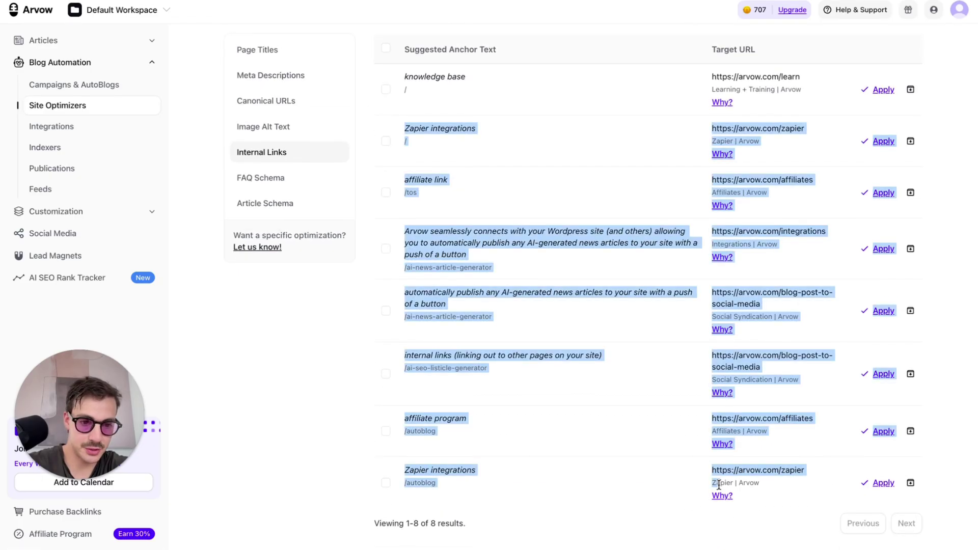
left_click(386, 49)
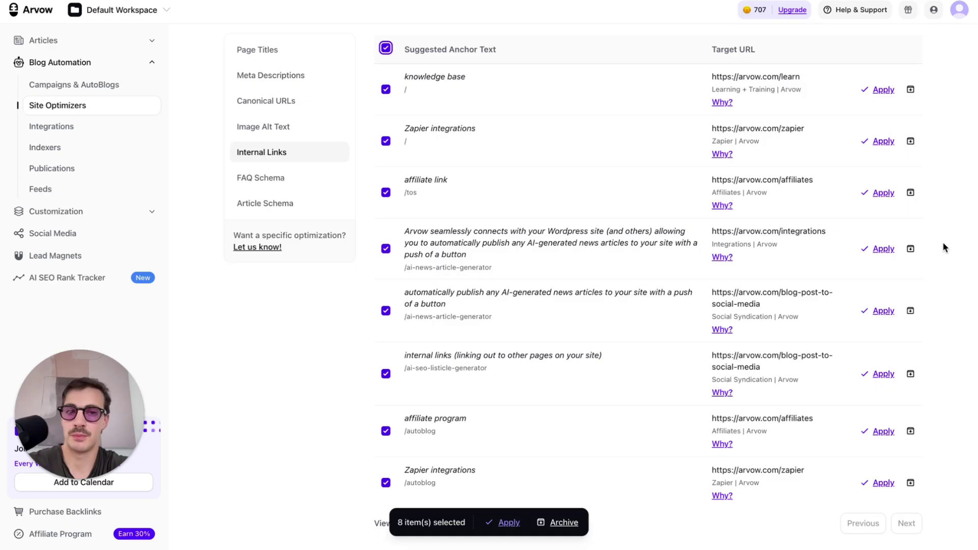
scroll(943, 234, "up", 1)
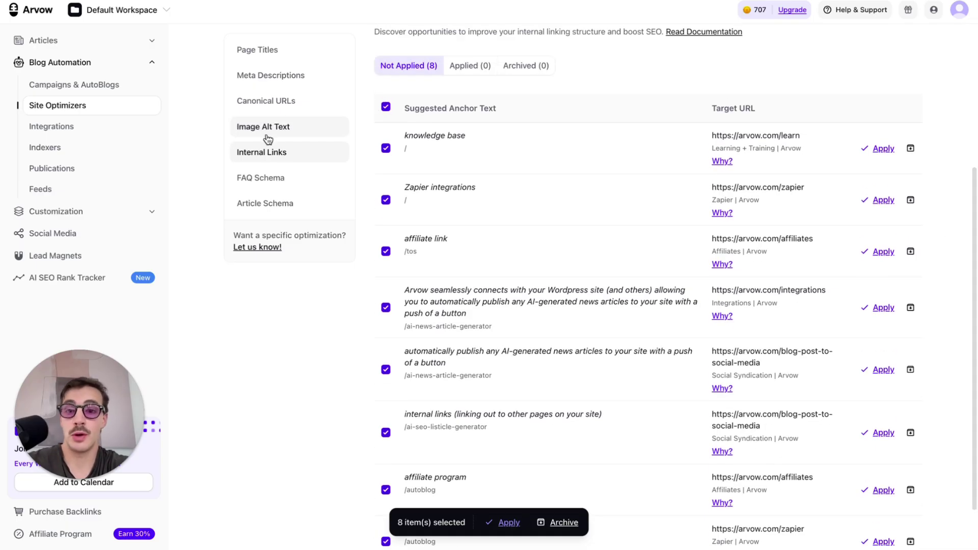
left_click(264, 175)
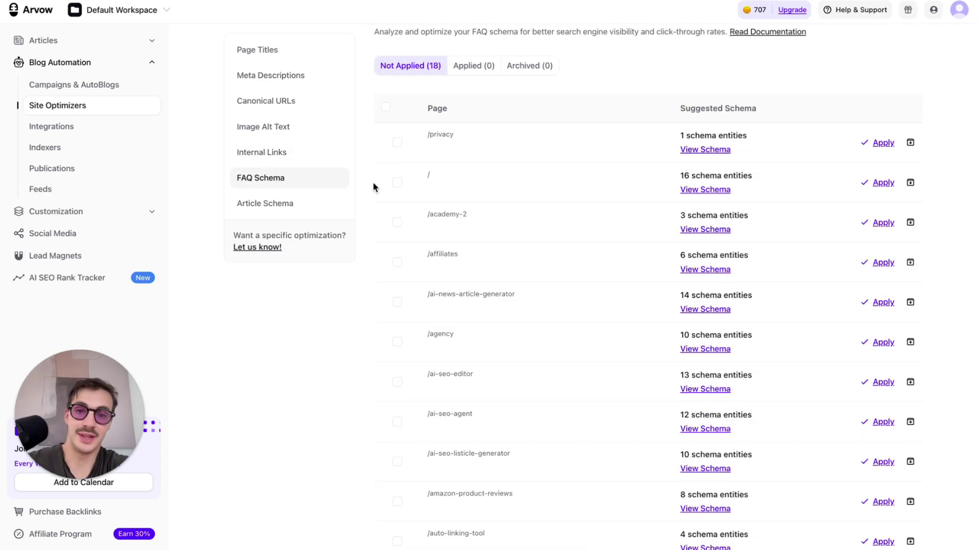
Step: Preview the /agency FAQ schema JSON, then show the single Article Schema suggestion
scroll(373, 182, "down", 2)
left_click_drag(373, 182, 552, 494)
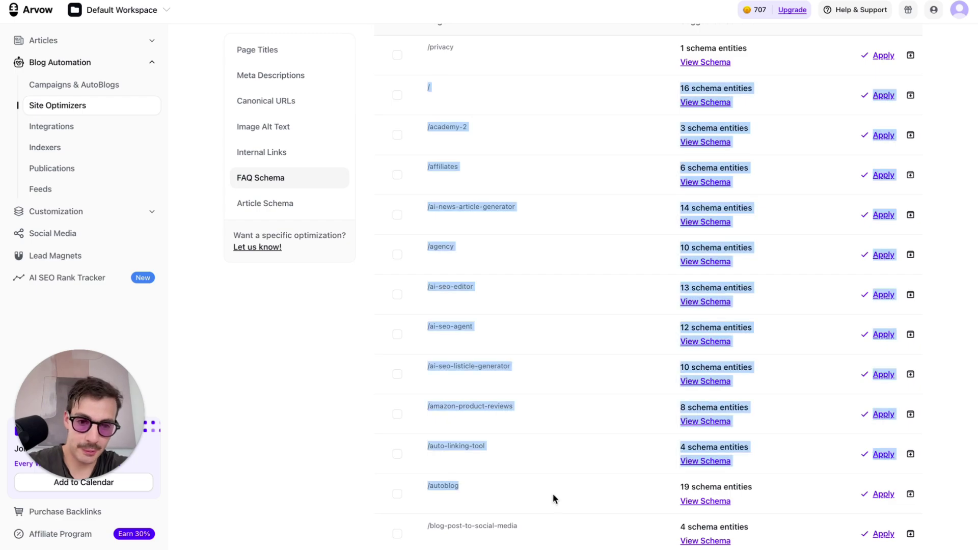
left_click(583, 377)
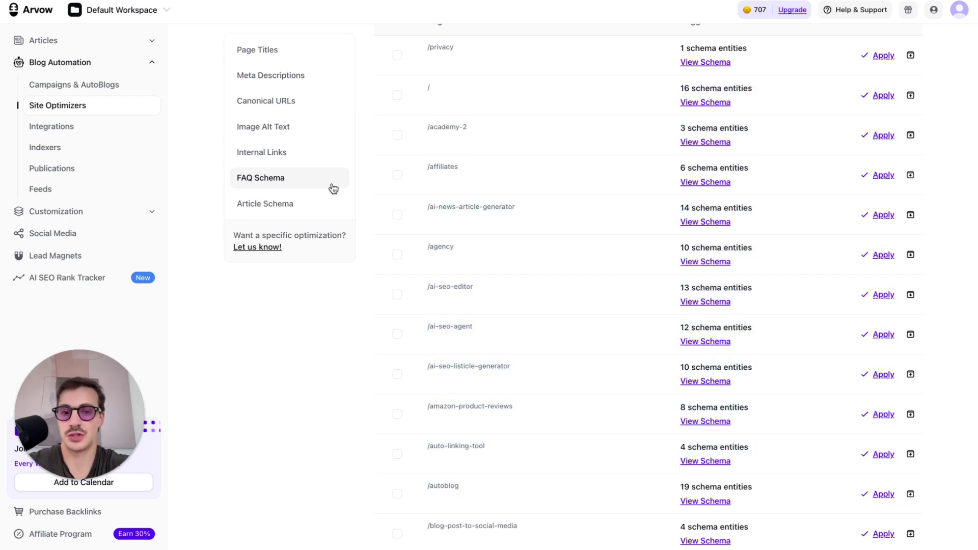
left_click(688, 261)
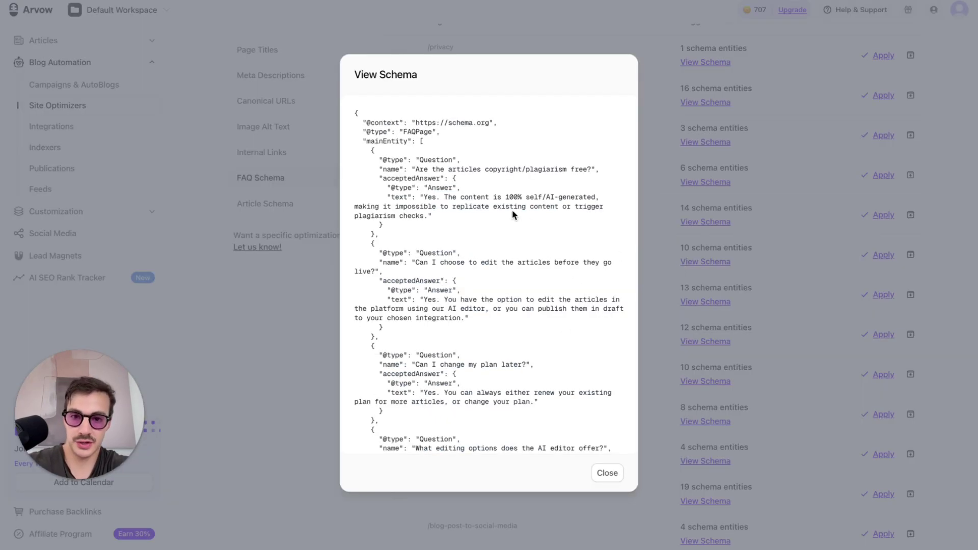
scroll(511, 209, "down", 4)
left_click(657, 218)
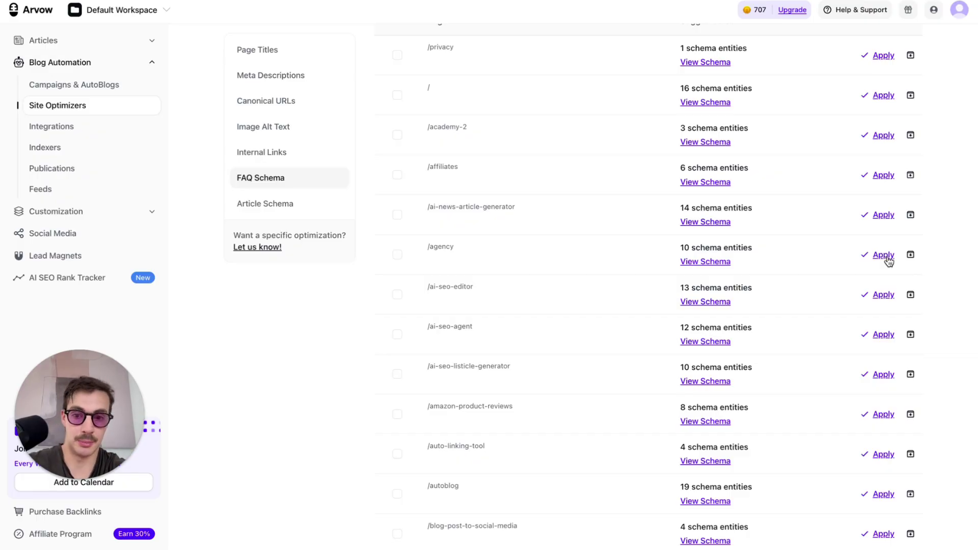
left_click(261, 196)
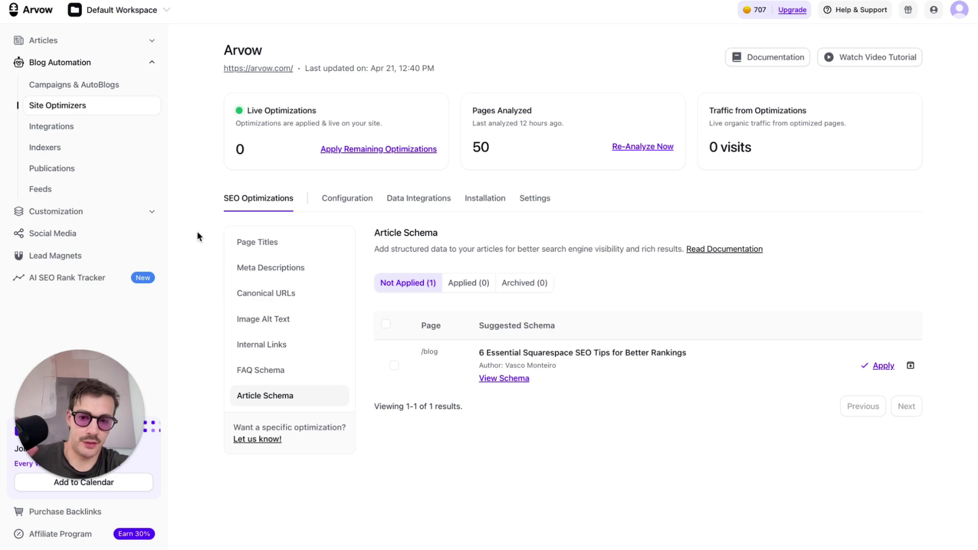
Step: Clear a stray selection and go to the Site Optimizers list
left_click_drag(197, 231, 328, 437)
left_click(206, 250)
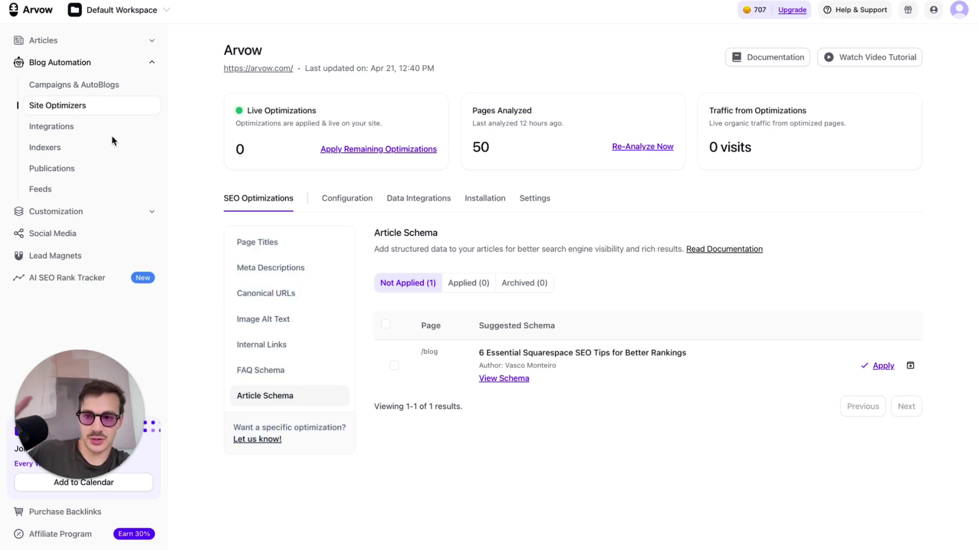
left_click(88, 108)
Step: Look over the Create Optimizer form with English (American), dismiss it, and return to the Arvow optimizer
left_click(866, 116)
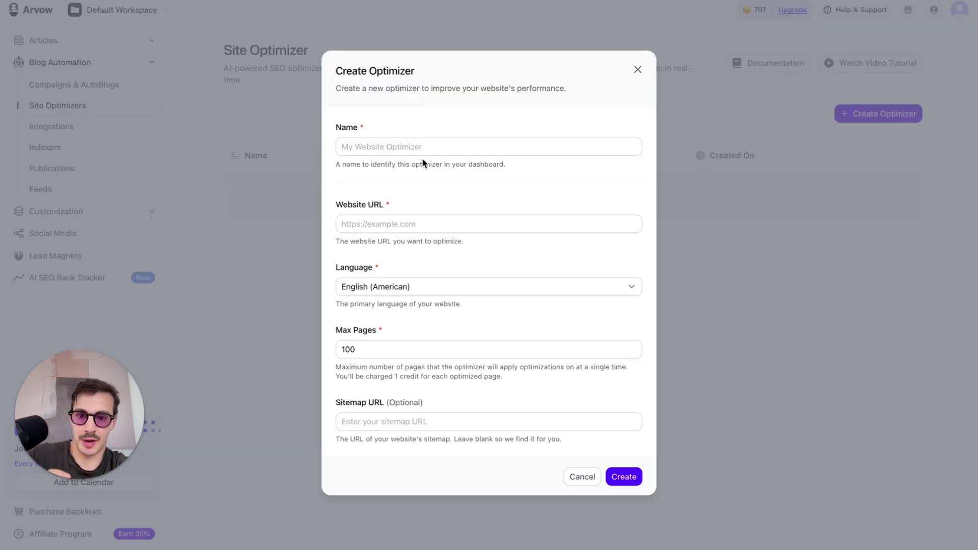
left_click(386, 286)
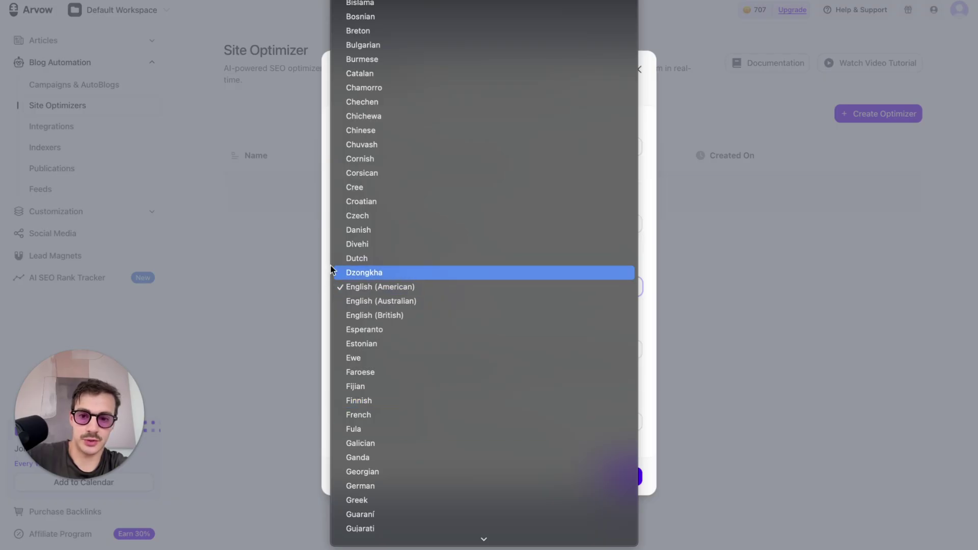
left_click(357, 284)
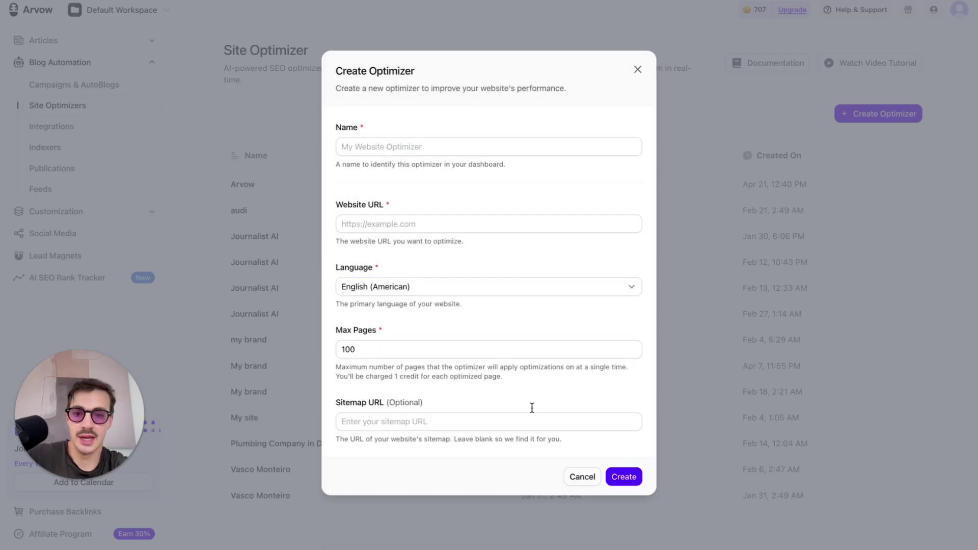
left_click(637, 69)
left_click(406, 184)
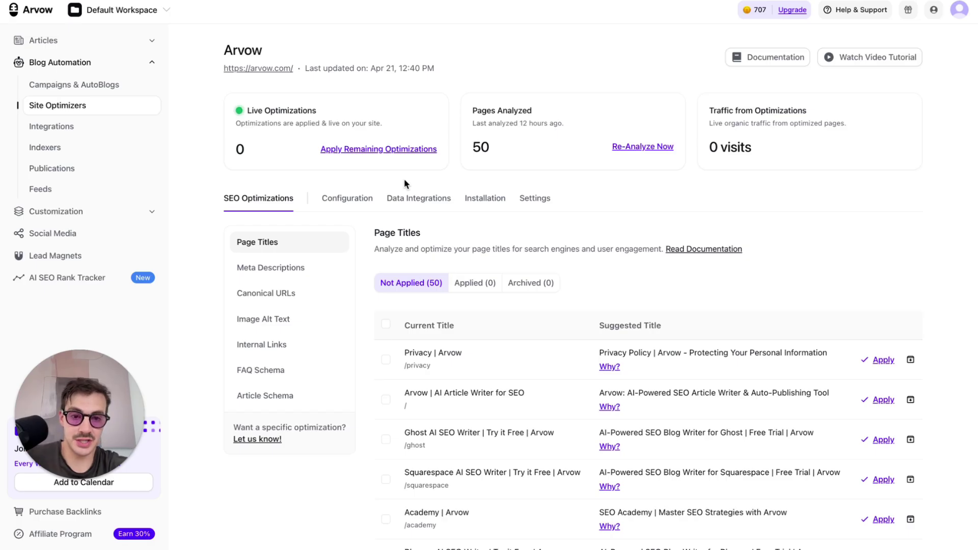
Step: Review the Internal Links, Meta Description and Page Titles suggestions, highlighting the Squarespace row
scroll(663, 247, "down", 2)
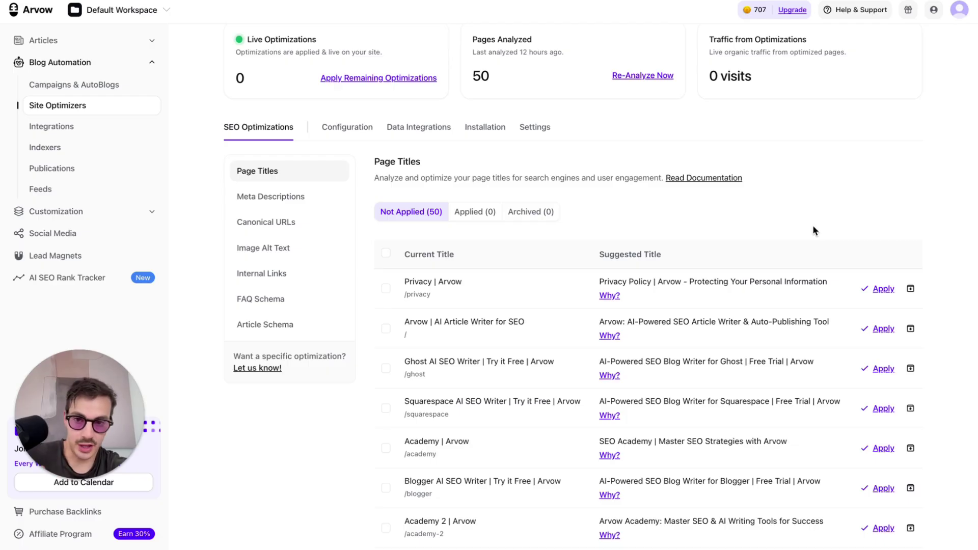
scroll(812, 229, "down", 3)
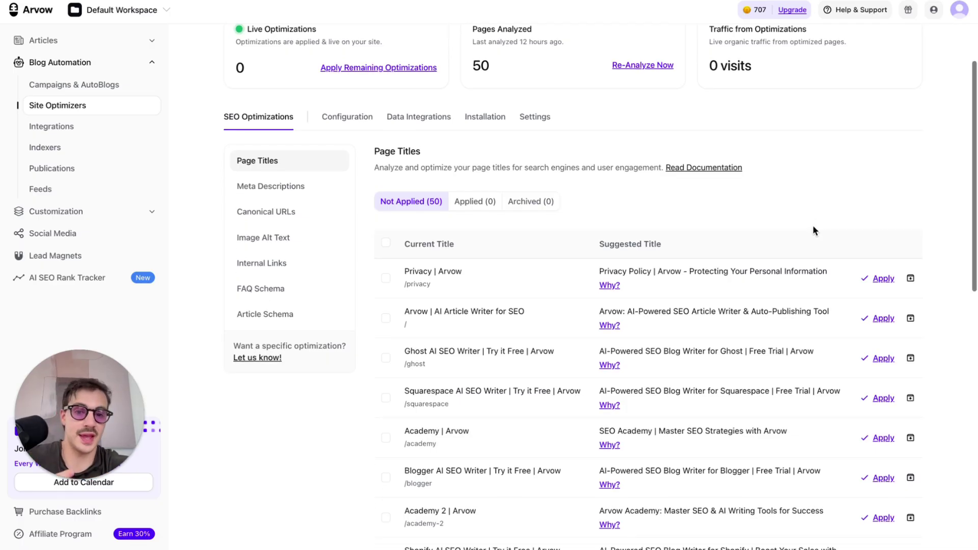
left_click(305, 168)
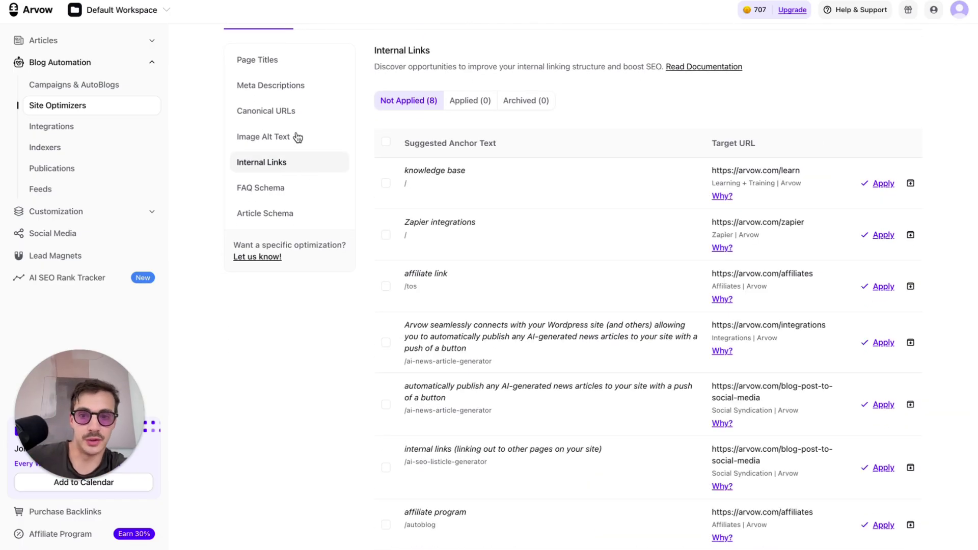
left_click(294, 86)
left_click(285, 68)
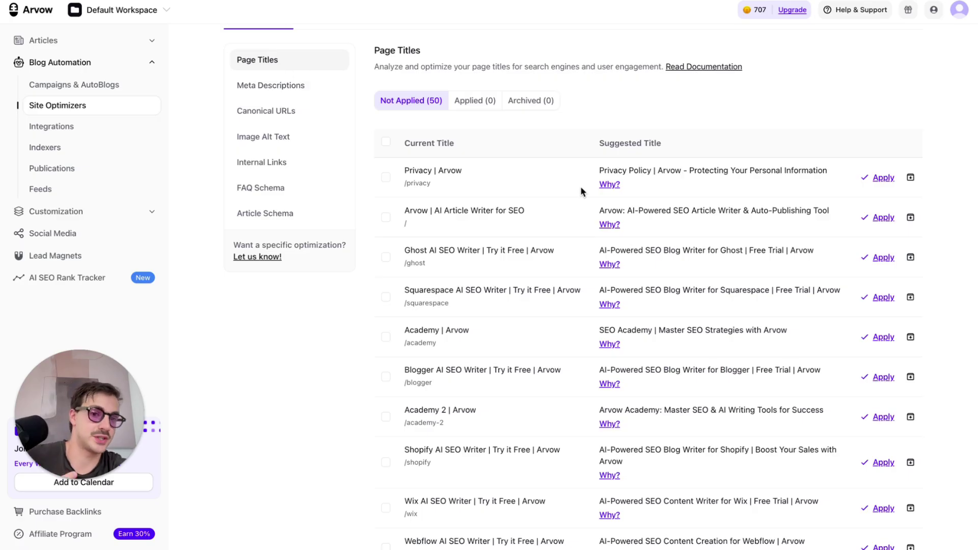
scroll(586, 200, "down", 2)
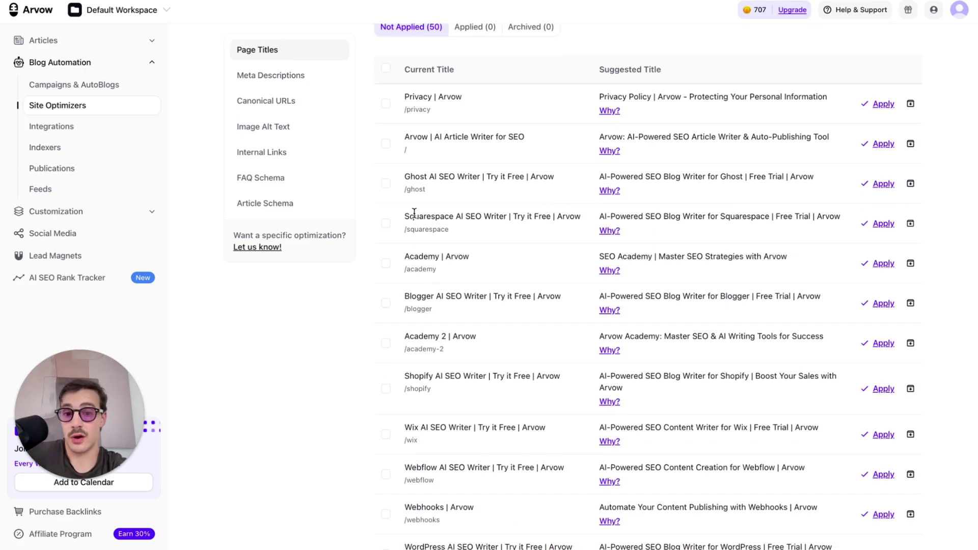
left_click_drag(409, 216, 662, 238)
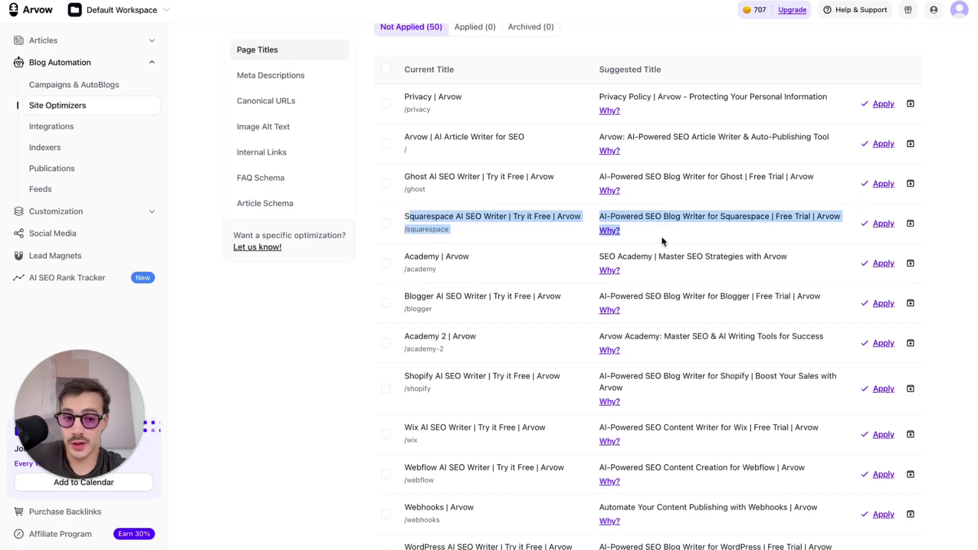
left_click(951, 228)
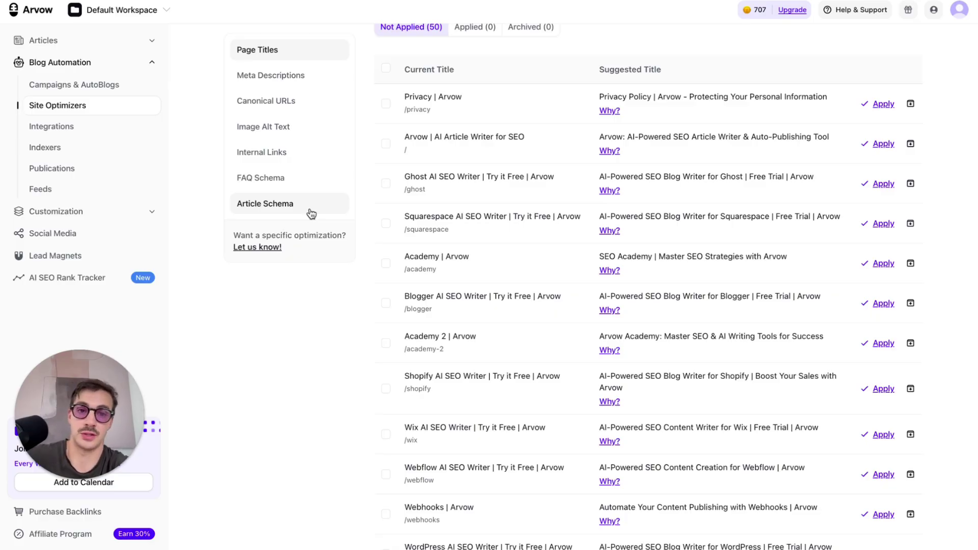
Step: Go to arvow.com/rebrand to show the 'Same Mission, different Name.' rebrand page
scroll(312, 213, "up", 2)
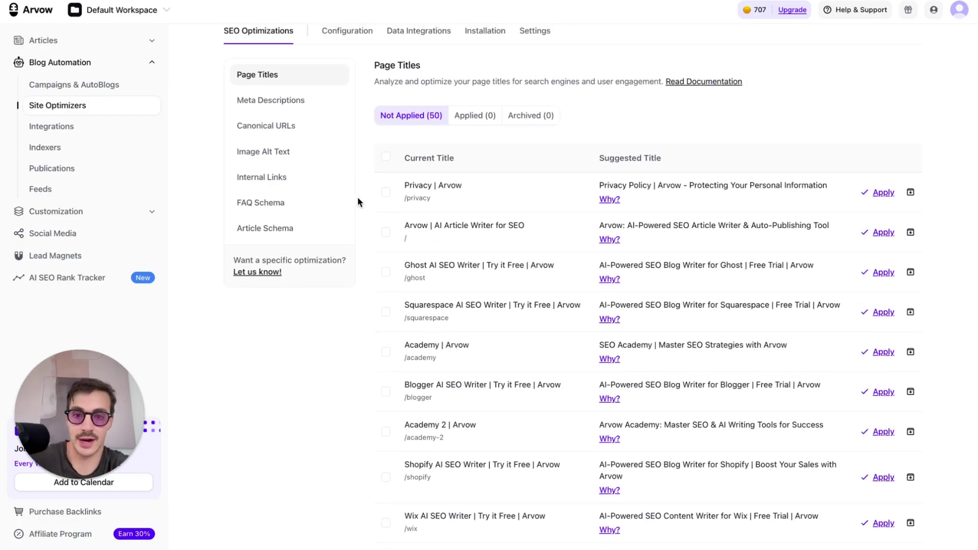
scroll(358, 202, "up", 3)
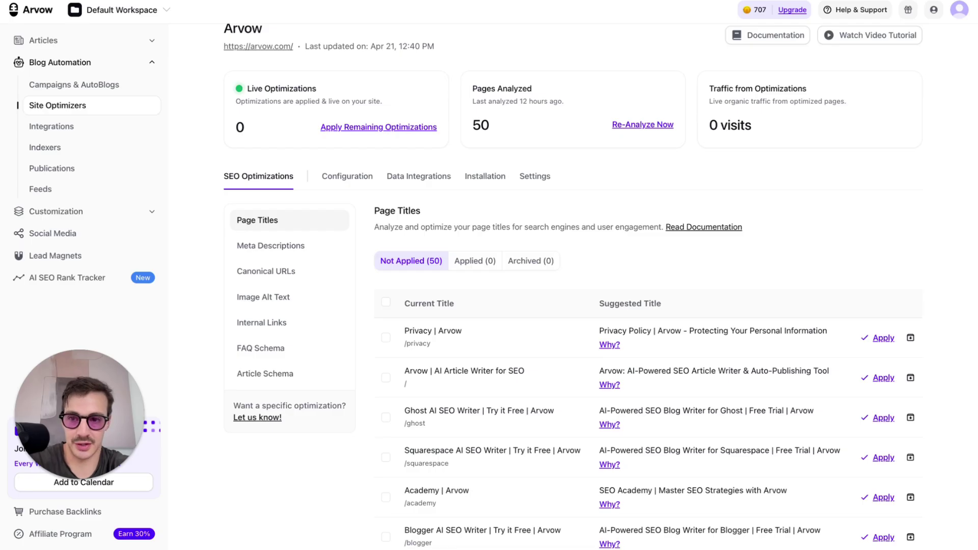
key("ctrl+l")
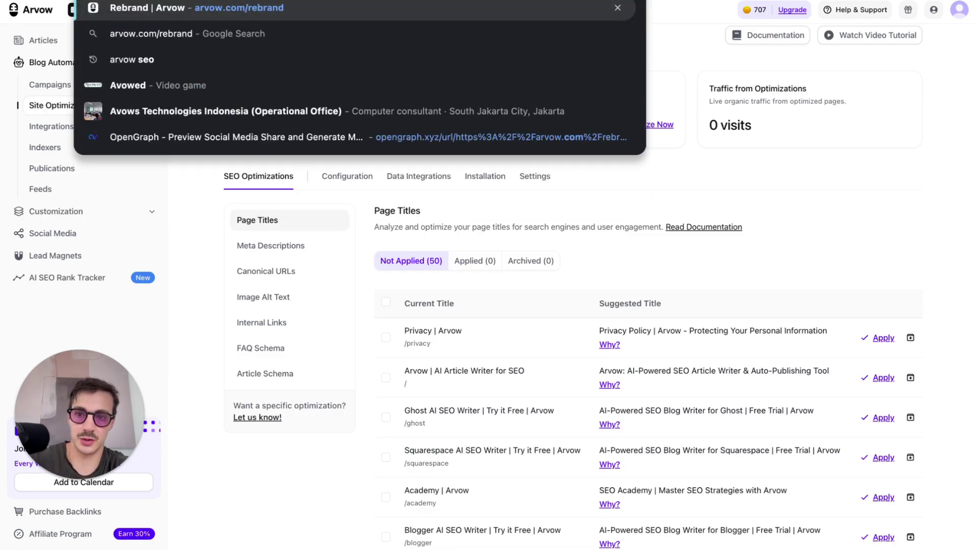
key("Return")
mouse_move(633, 83)
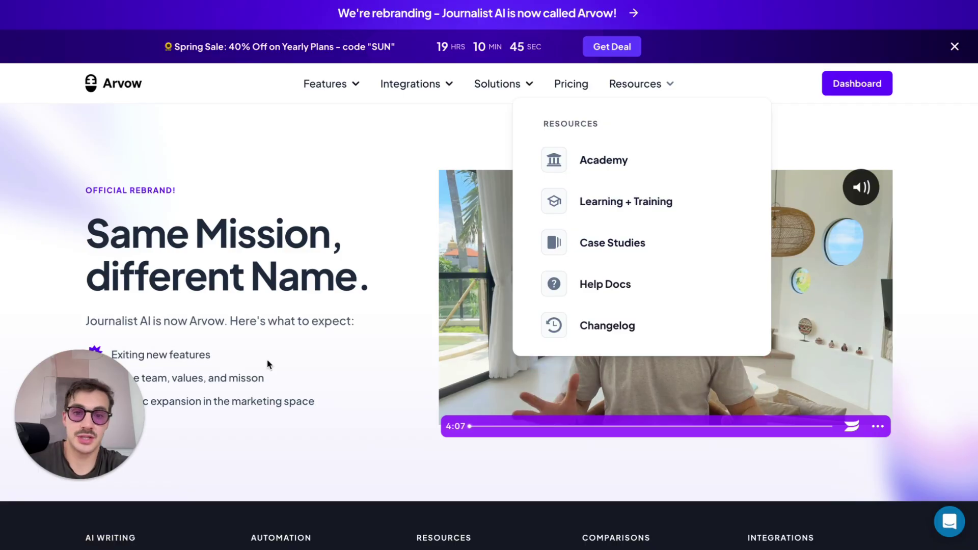
Step: Browse the 'How Businesses Leverage Arvow to Grow' case study cards and close the Spring Sale banner
scroll(666, 233, "down", 5)
scroll(845, 236, "down", 10)
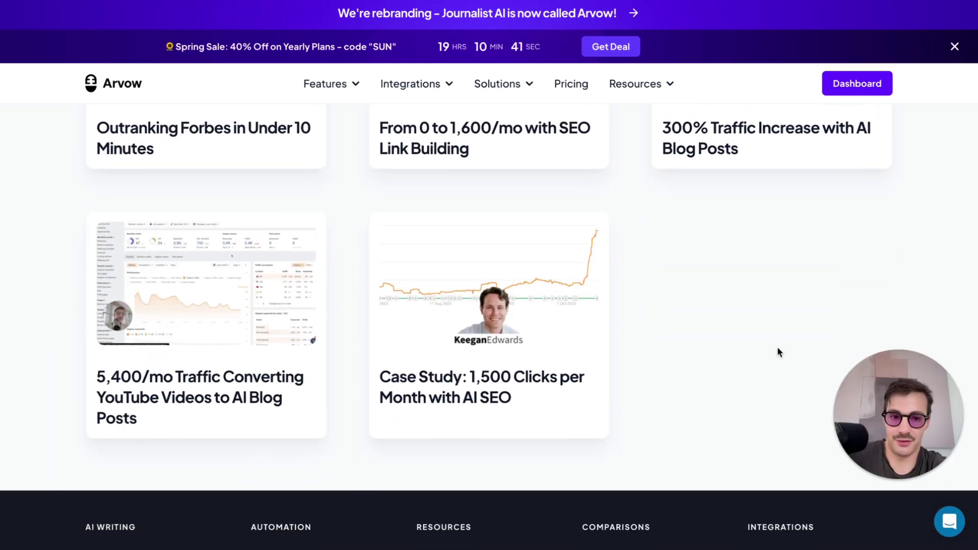
scroll(766, 345, "up", 5)
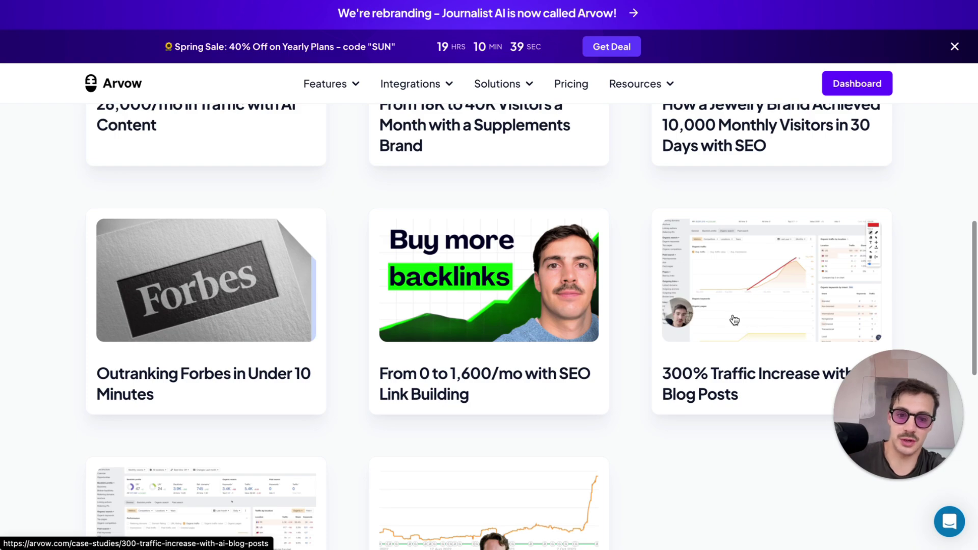
scroll(743, 319, "down", 1)
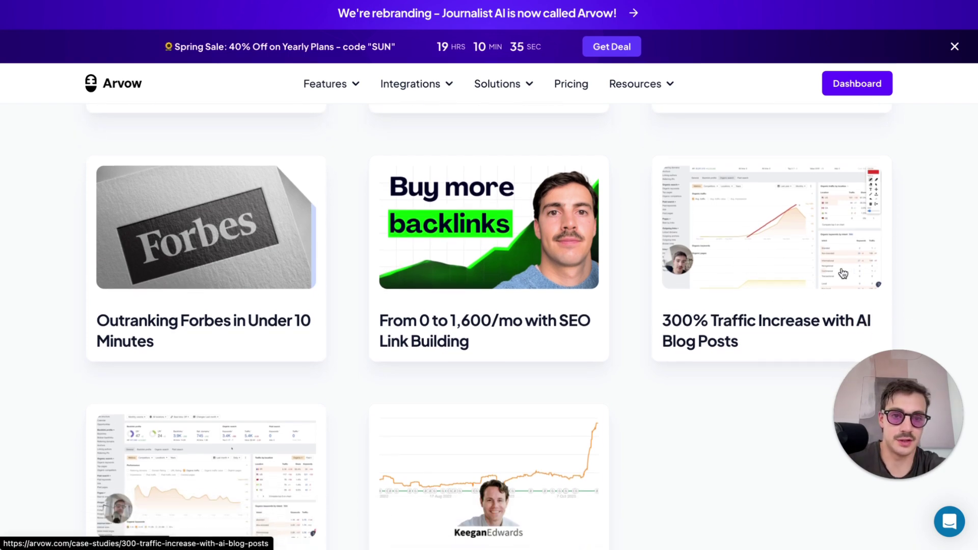
left_click(951, 48)
scroll(857, 75, "up", 15)
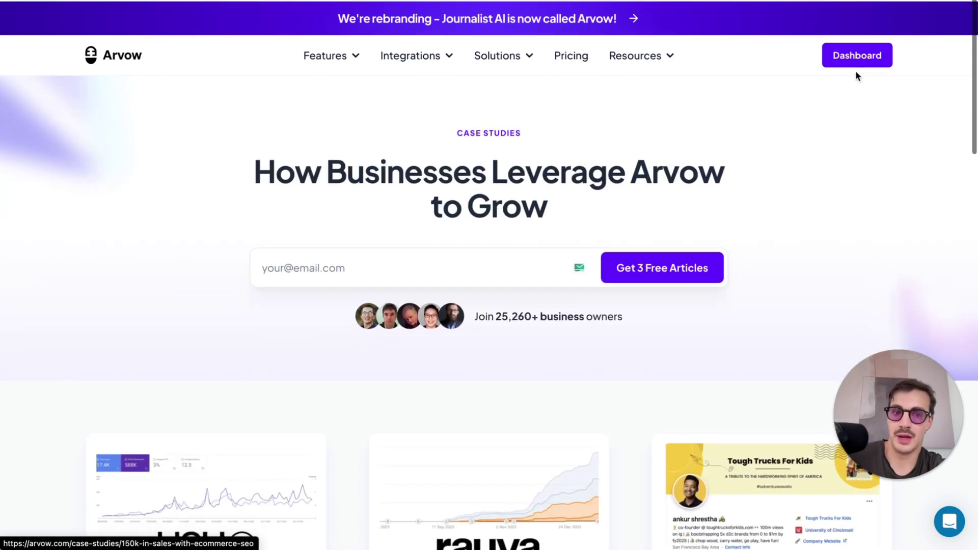
scroll(856, 71, "down", 1)
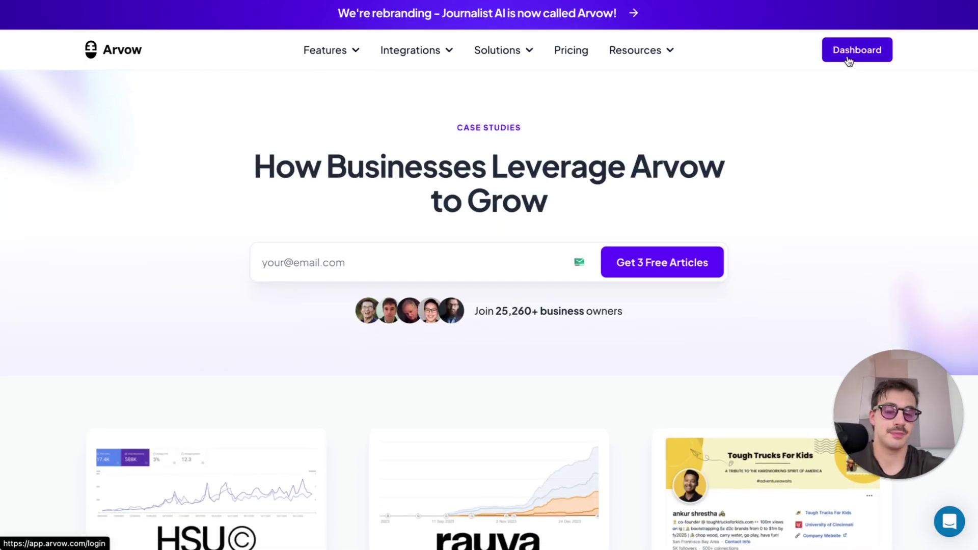
Step: Compare the Solo, Business and Agency plans ($39–$259 monthly), briefly opening the help chat
left_click(114, 49)
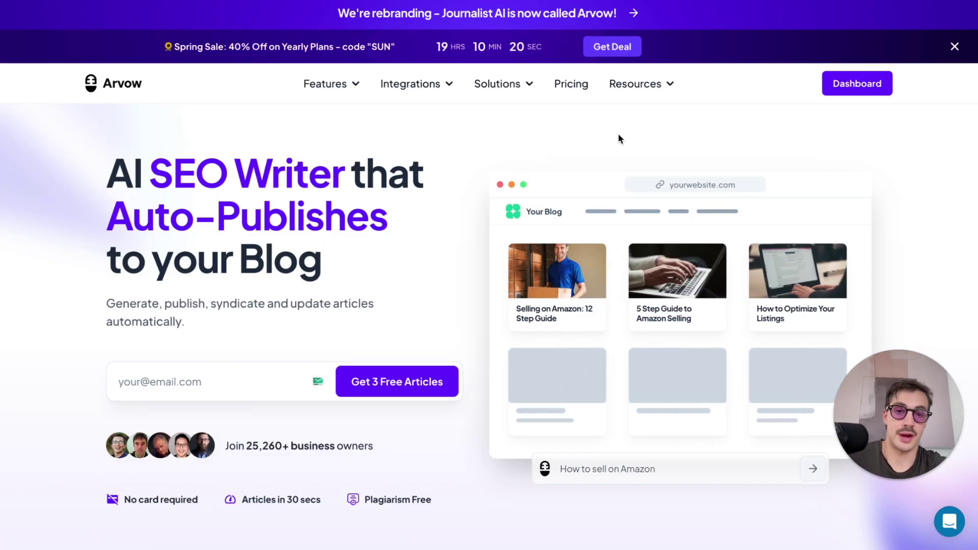
left_click(568, 83)
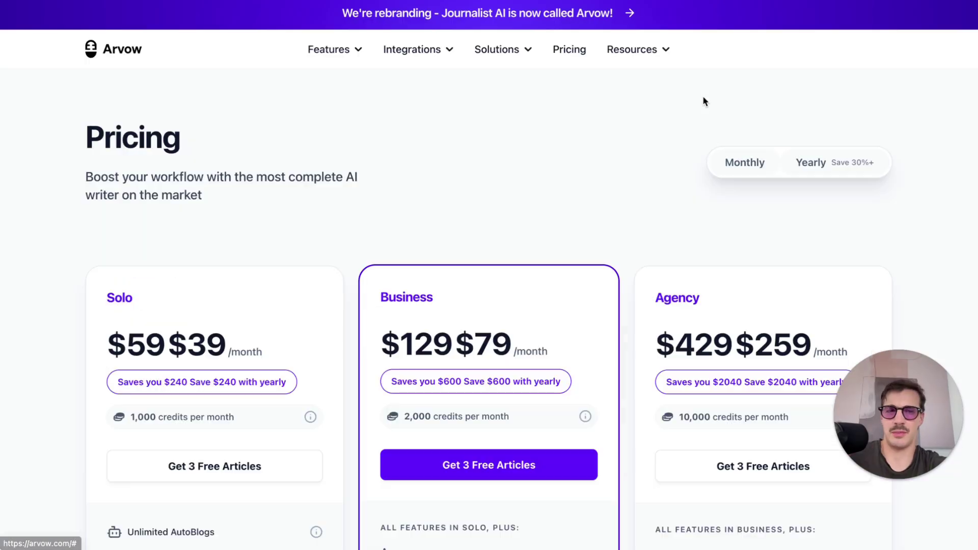
left_click(851, 86)
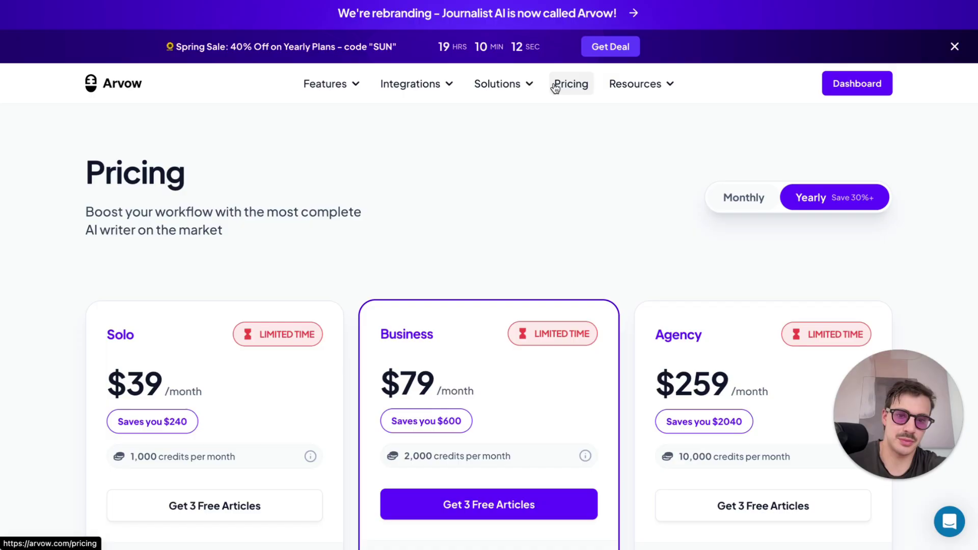
scroll(366, 312, "down", 2)
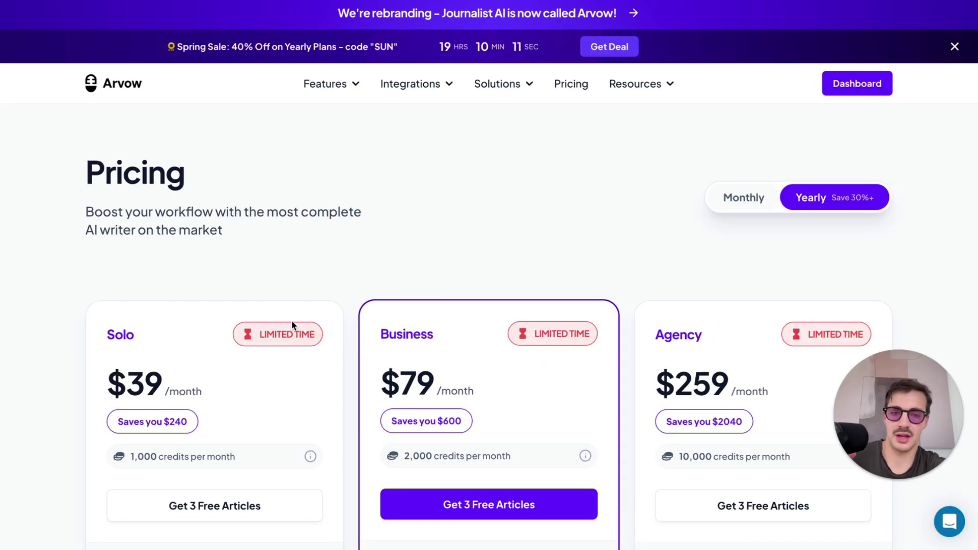
scroll(1, 426, "down", 2)
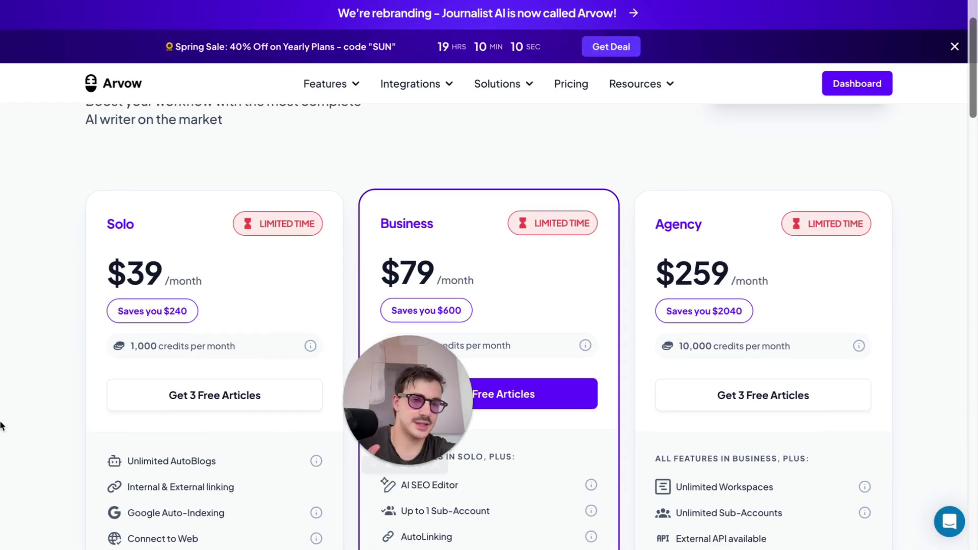
left_click(947, 522)
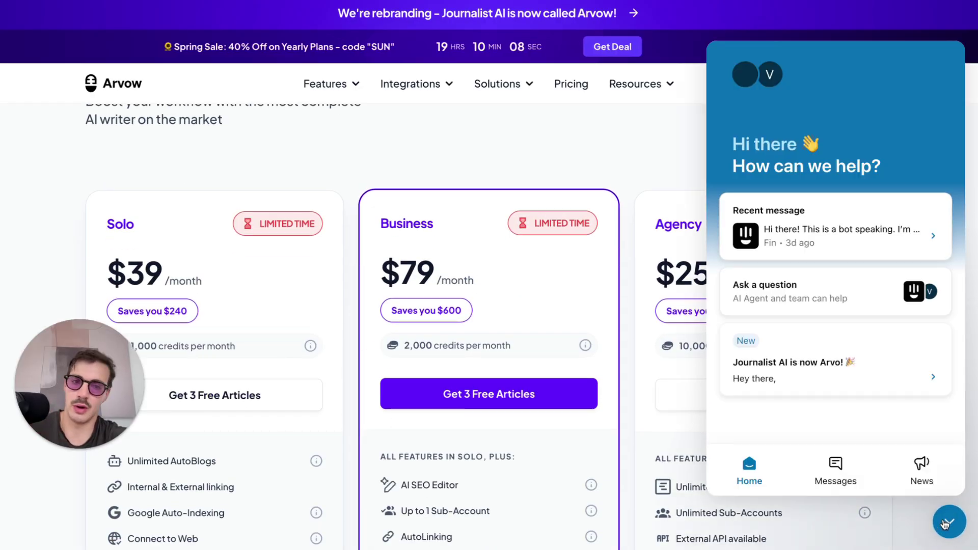
left_click(944, 523)
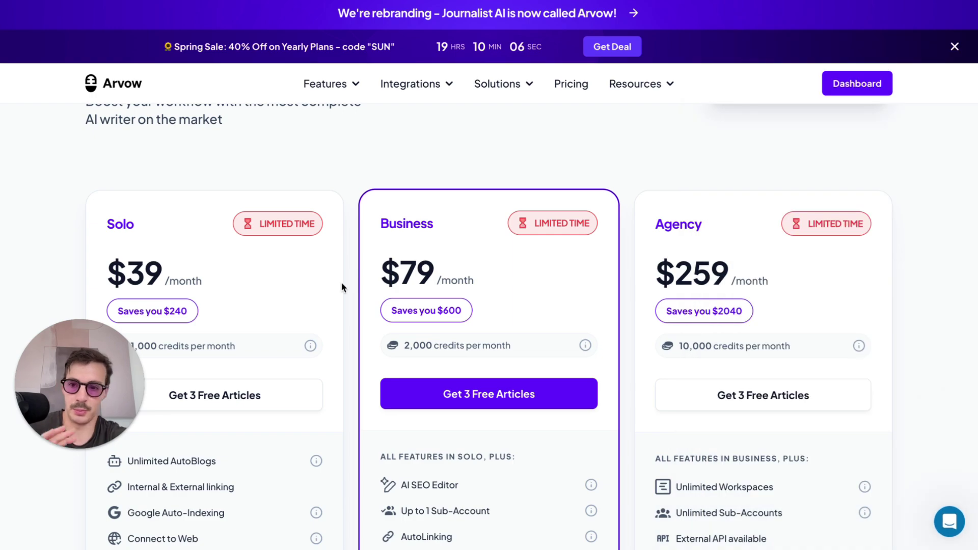
scroll(411, 168, "down", 2)
scroll(411, 168, "down", 2)
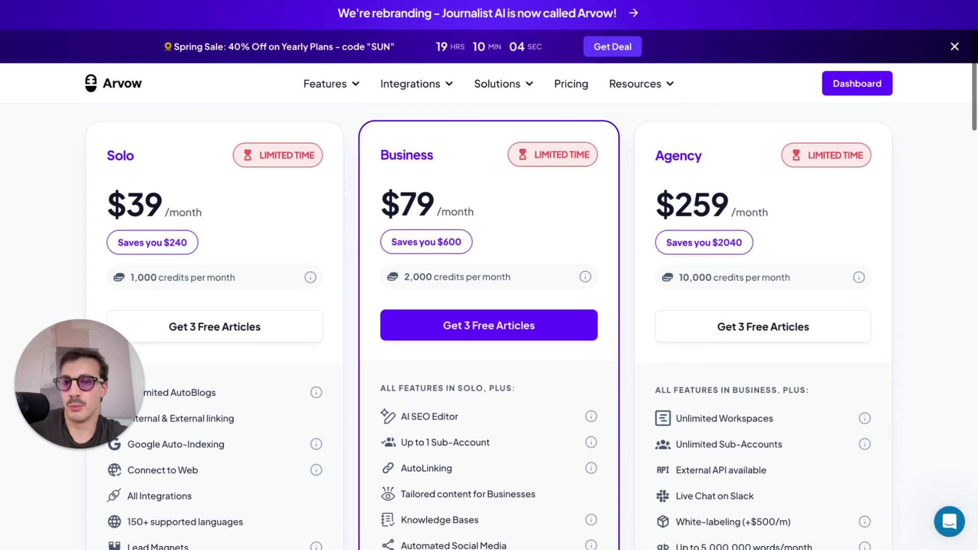
Step: Load arvow.com/academy to show the 'Learn SEO, that ranks sites' page
key("super+l")
type("arvow.com/ac")
key("Return")
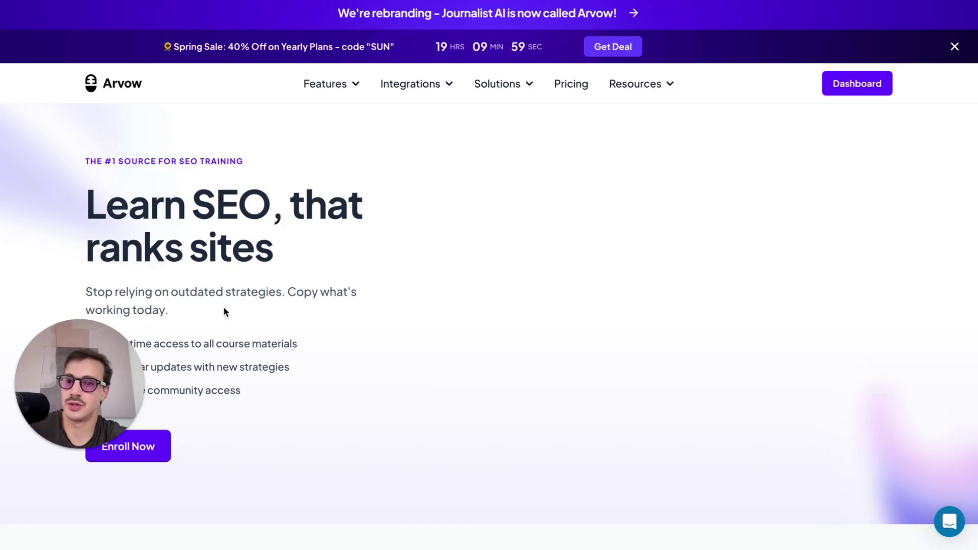
Step: Scroll the Academy page and choose Enroll Now to start the Stripe checkout
left_click_drag(89, 382, 903, 391)
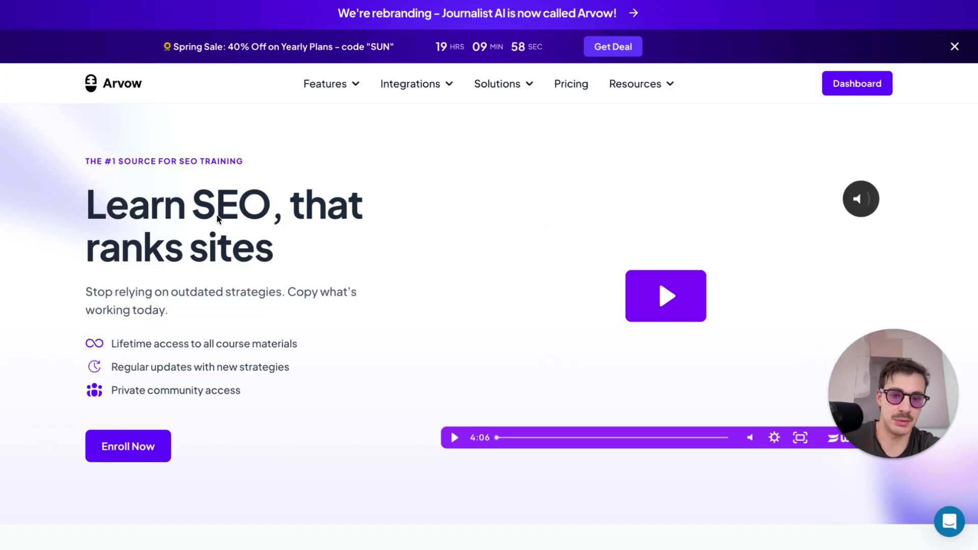
scroll(217, 218, "down", 2)
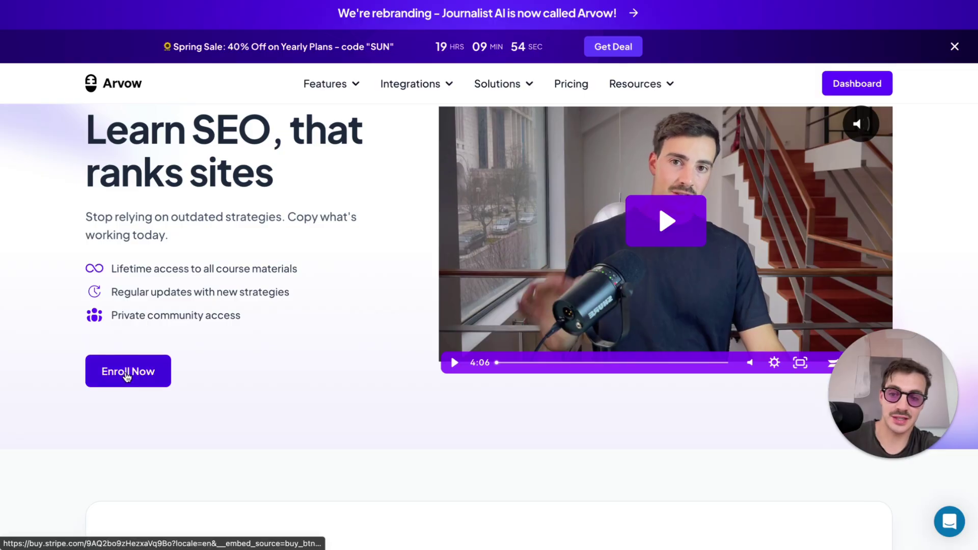
left_click(127, 375)
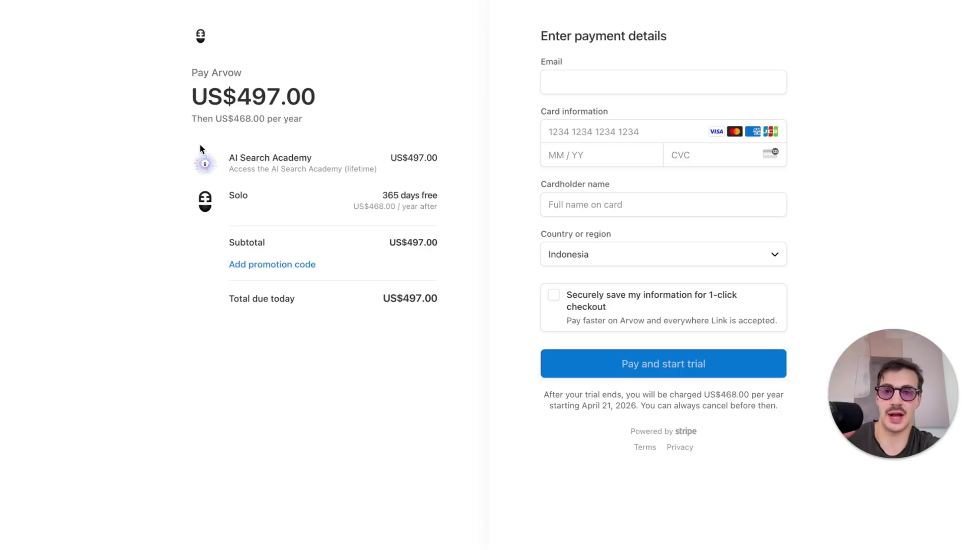
Step: Highlight the US$497.00 AI Search Academy line item, then go back to the Academy page
left_click_drag(199, 142, 392, 162)
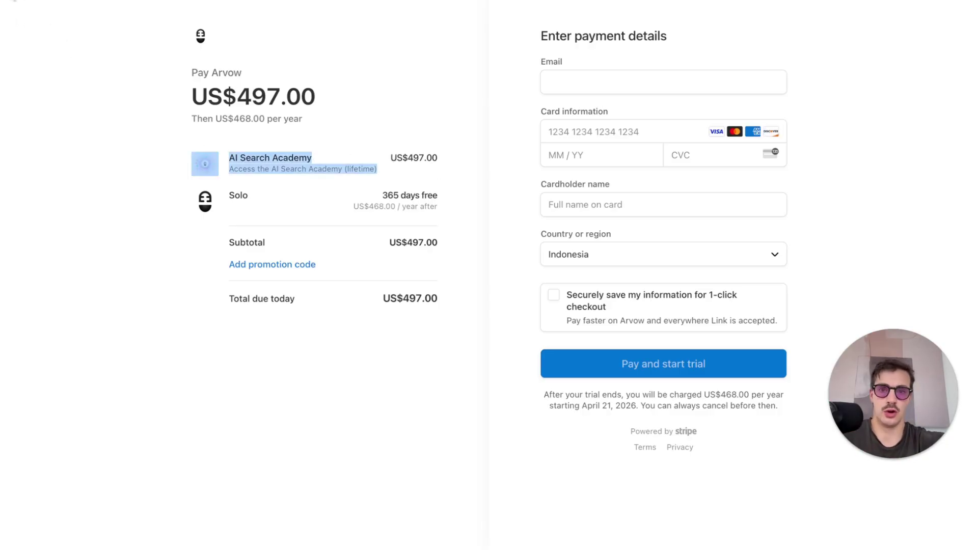
left_click(15, 1)
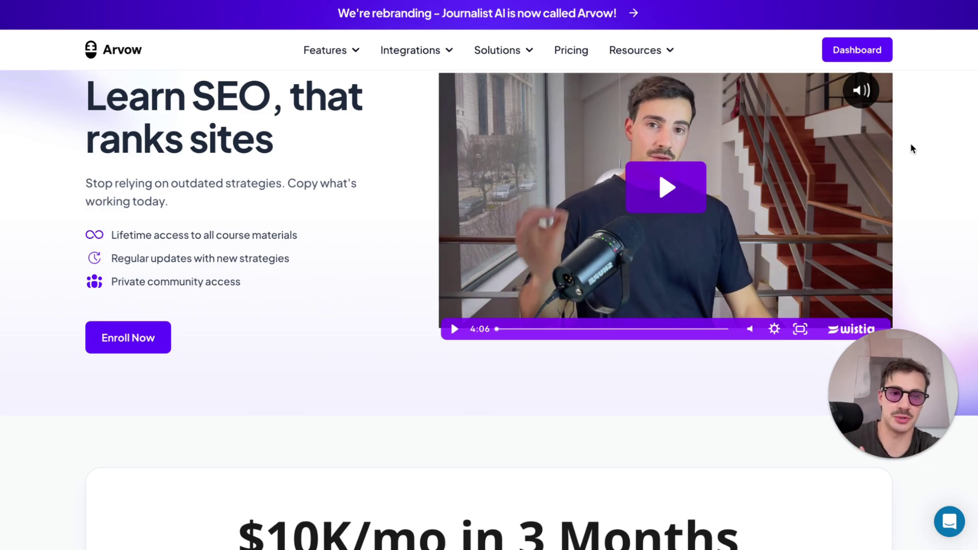
scroll(384, 337, "down", 15)
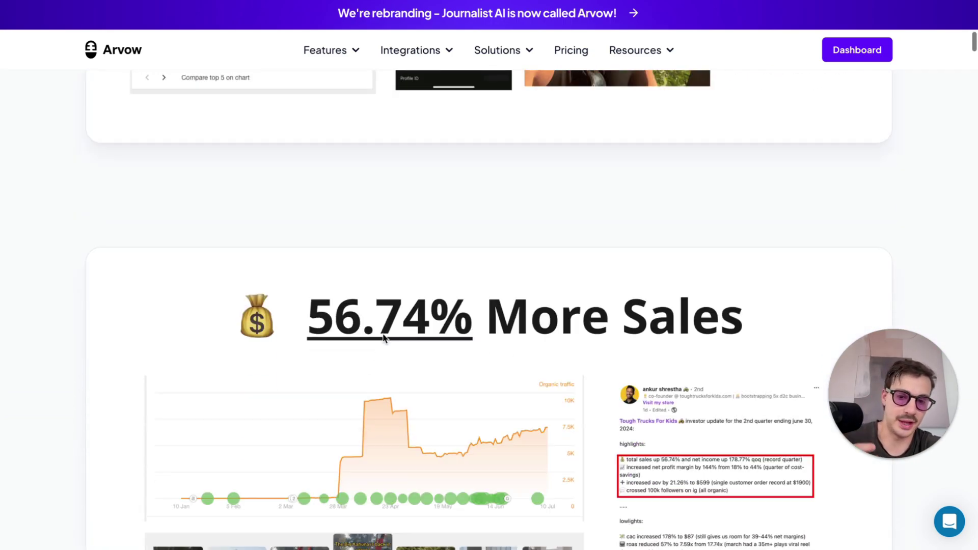
scroll(384, 339, "down", 20)
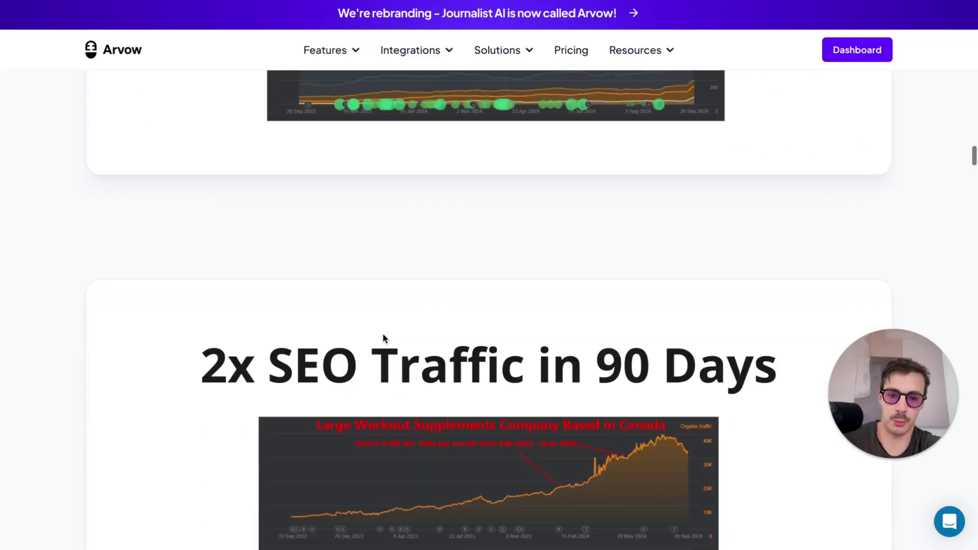
scroll(385, 339, "down", 20)
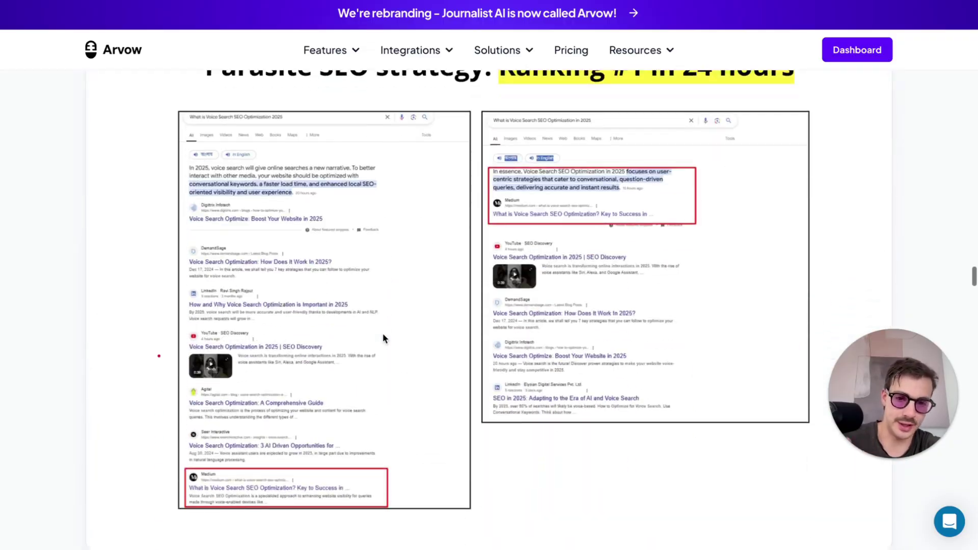
scroll(384, 339, "down", 20)
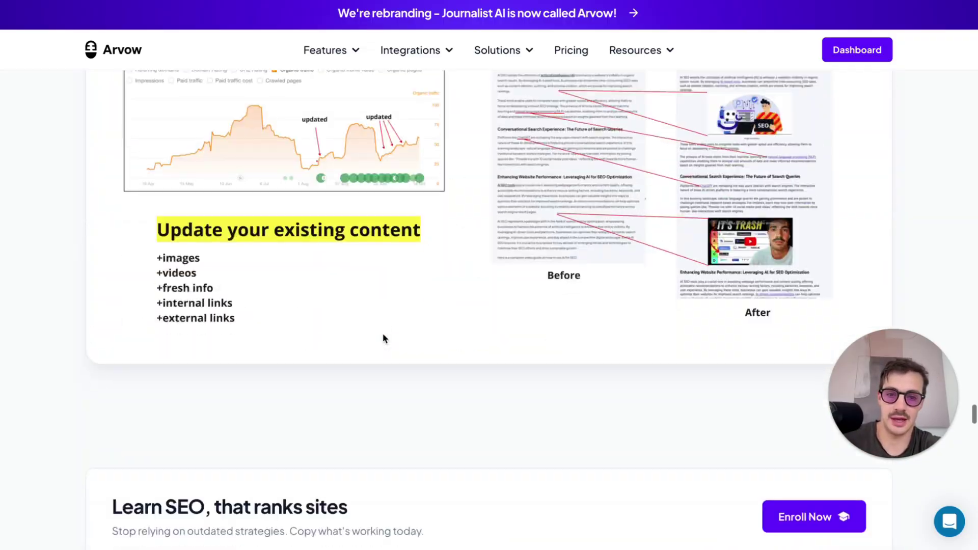
scroll(383, 337, "down", 10)
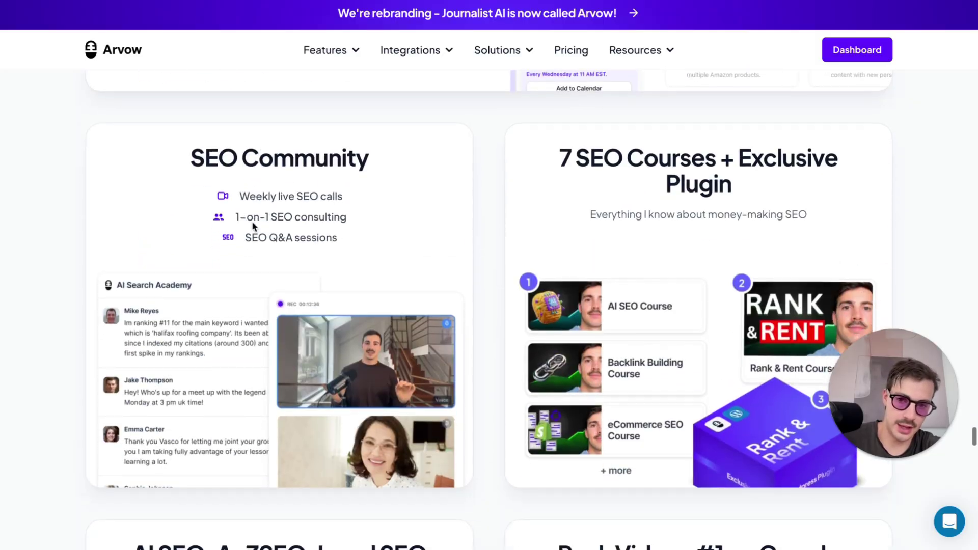
left_click_drag(148, 135, 344, 234)
left_click_drag(582, 151, 709, 198)
scroll(533, 208, "down", 8)
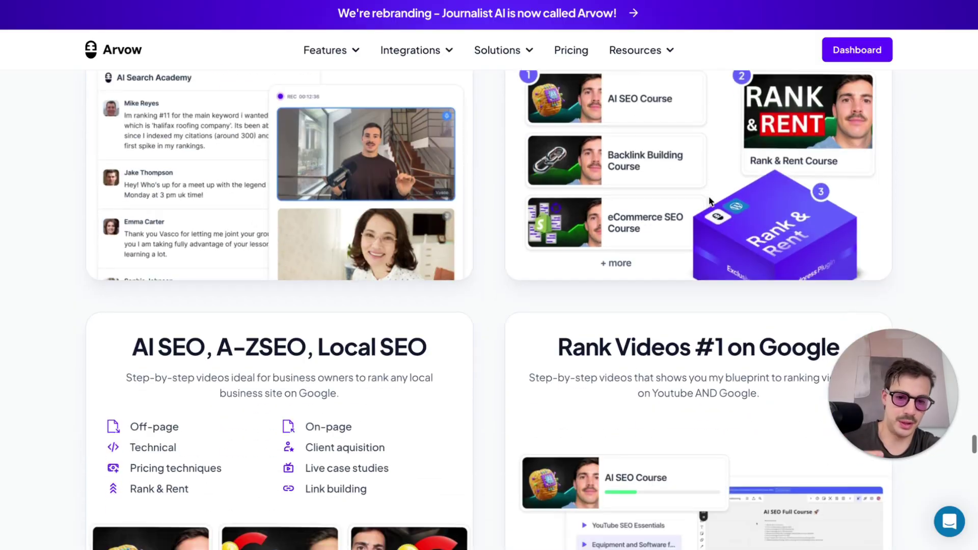
scroll(395, 219, "down", 20)
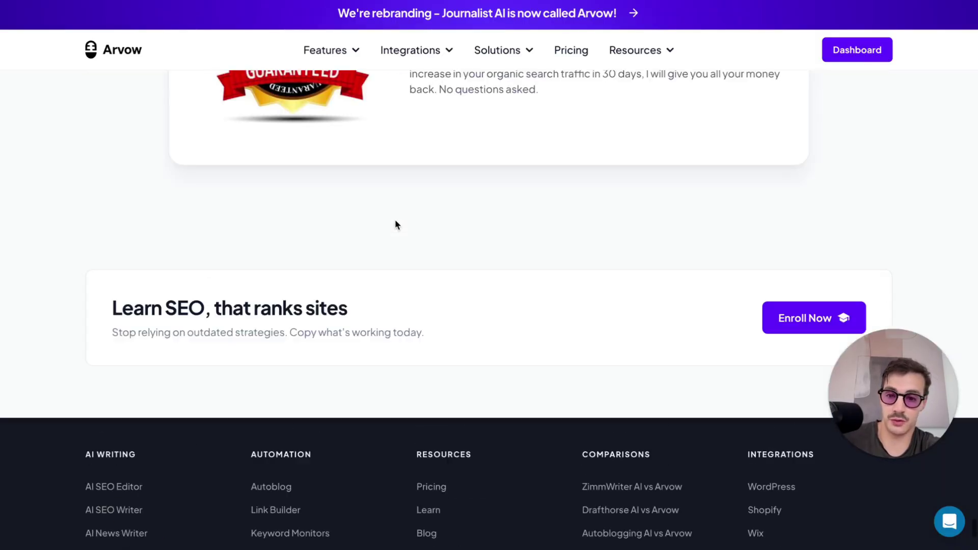
scroll(395, 225, "up", 4)
left_click_drag(293, 219, 749, 415)
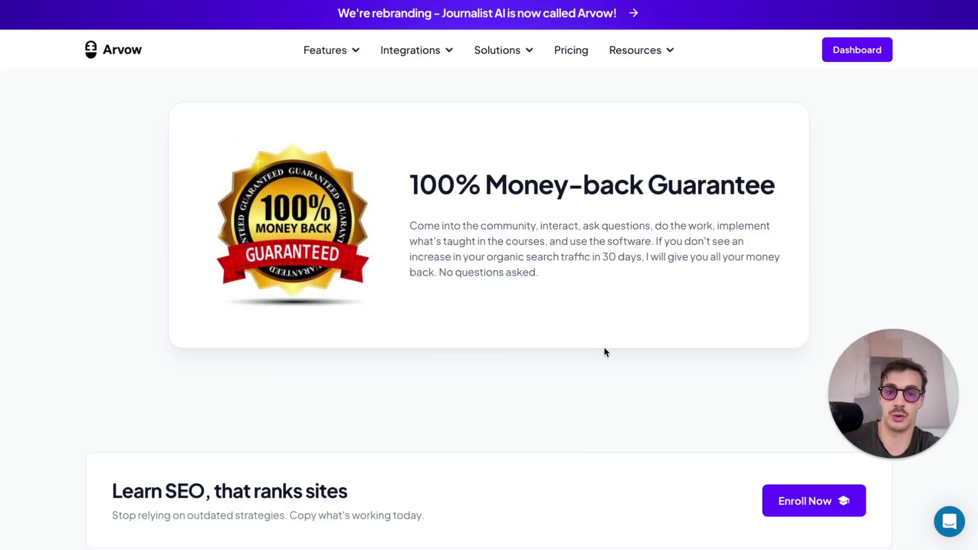
left_click_drag(603, 350, 379, 188)
left_click(610, 255)
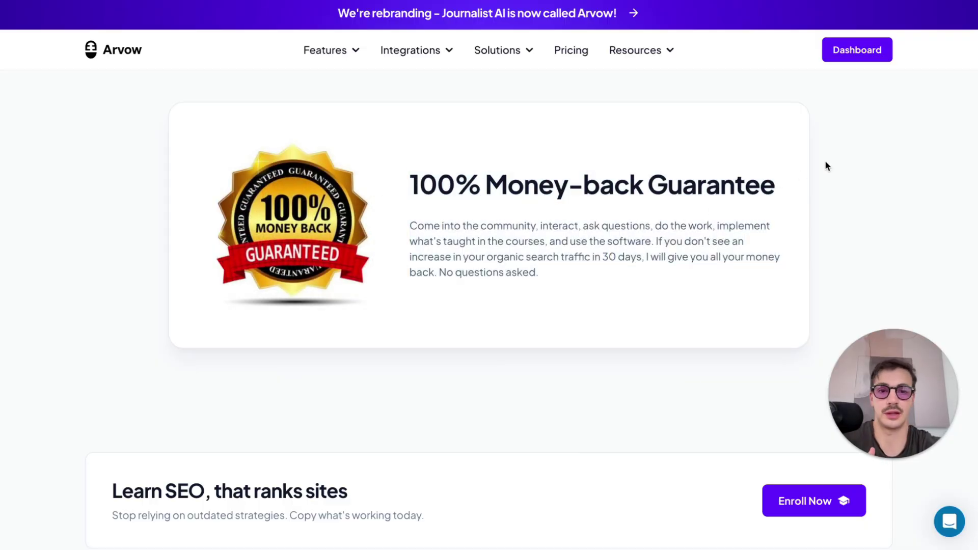
scroll(833, 162, "up", 2)
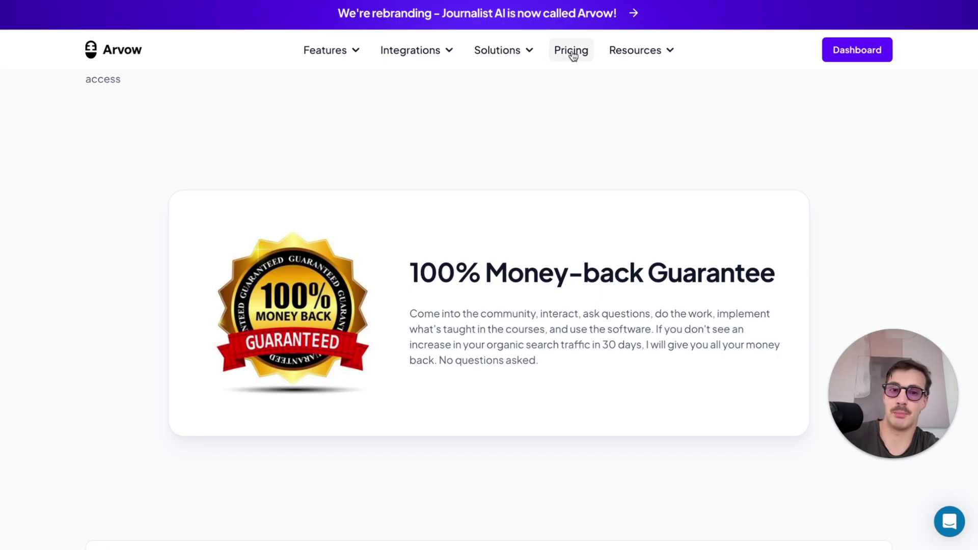
Step: Move from Pricing and the homepage to the dashboard's All Articles list
left_click(571, 50)
scroll(387, 320, "down", 2)
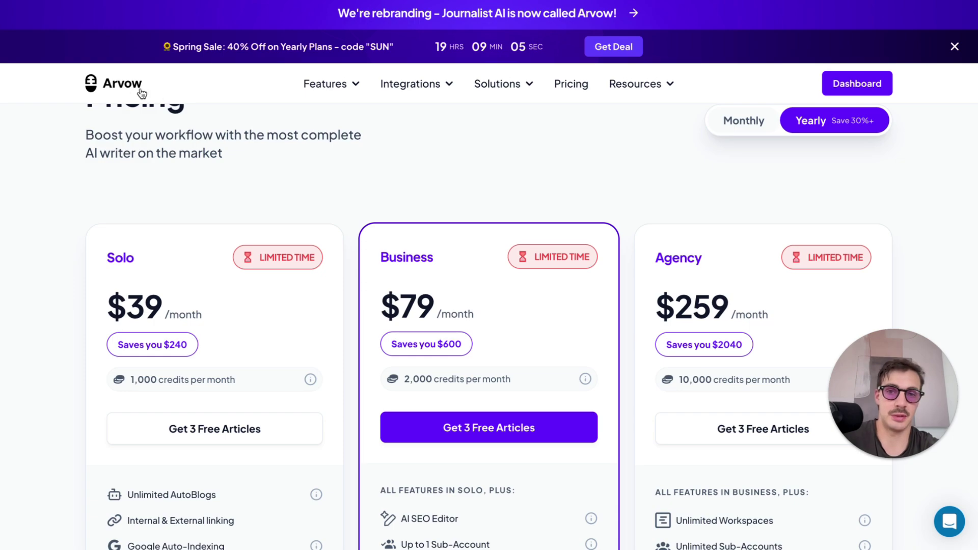
left_click(661, 74)
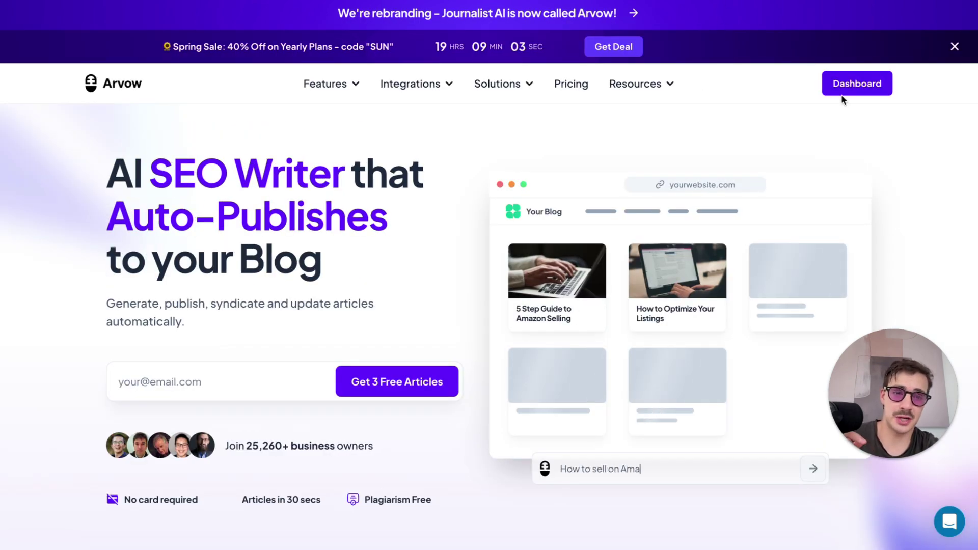
left_click(850, 80)
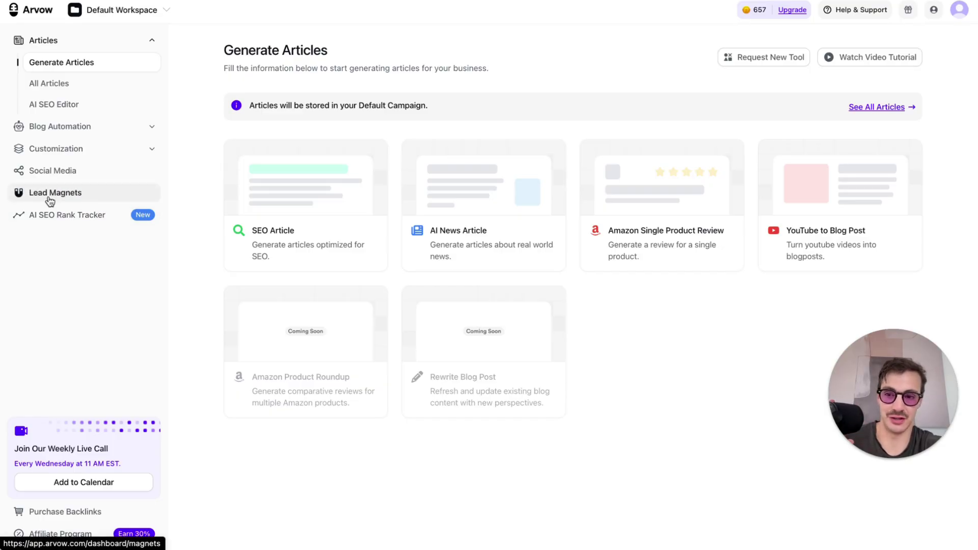
left_click(65, 91)
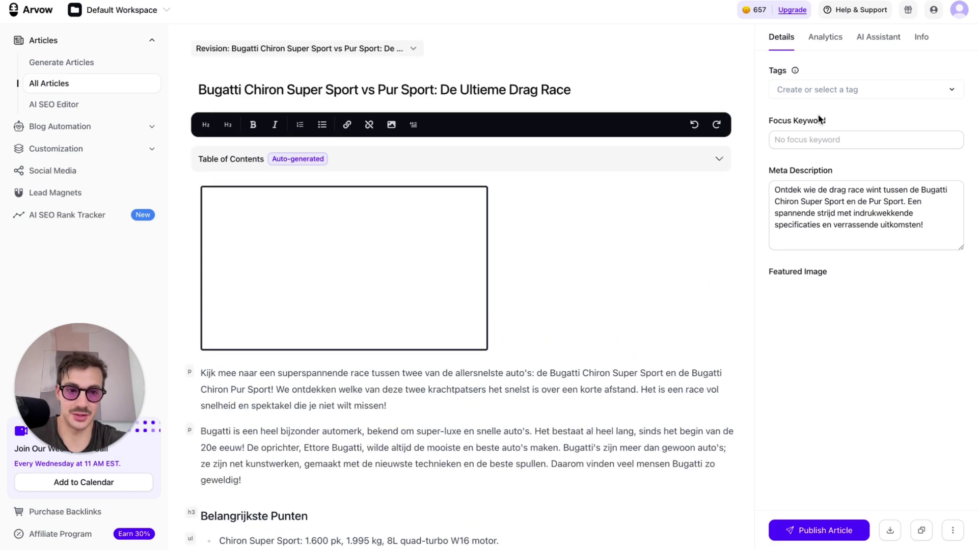
Step: Ask the article's AI Assistant to improve the intro
left_click(874, 37)
left_click(812, 503)
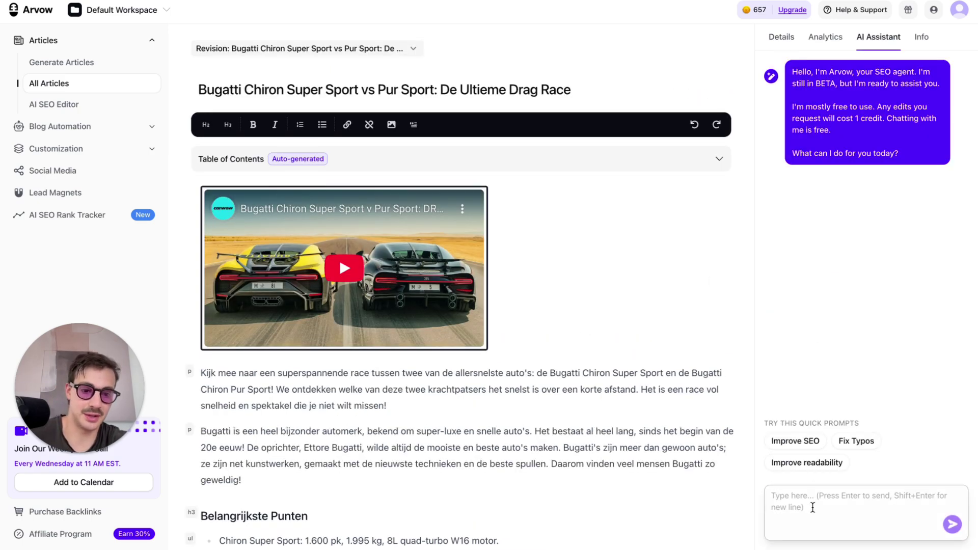
type("impreove my intro, i don't like it")
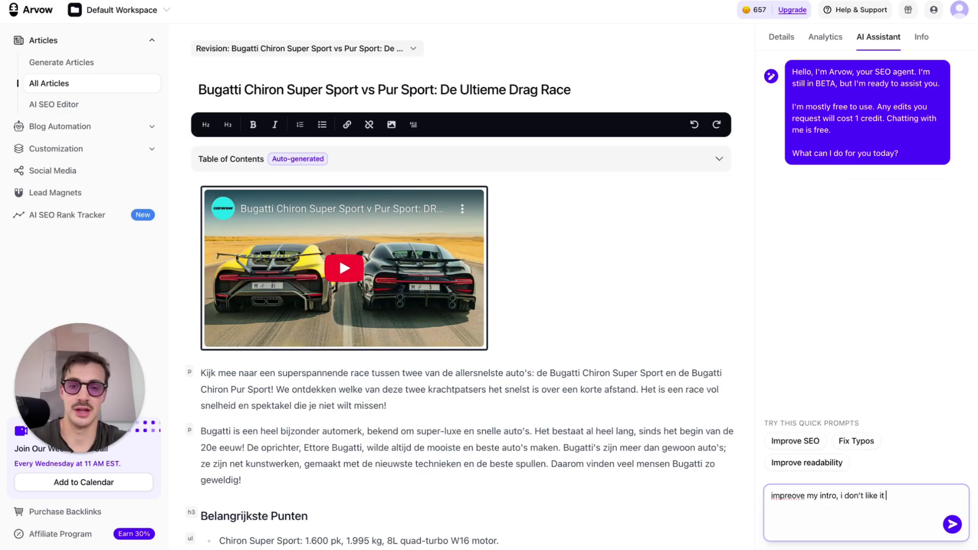
key("Return")
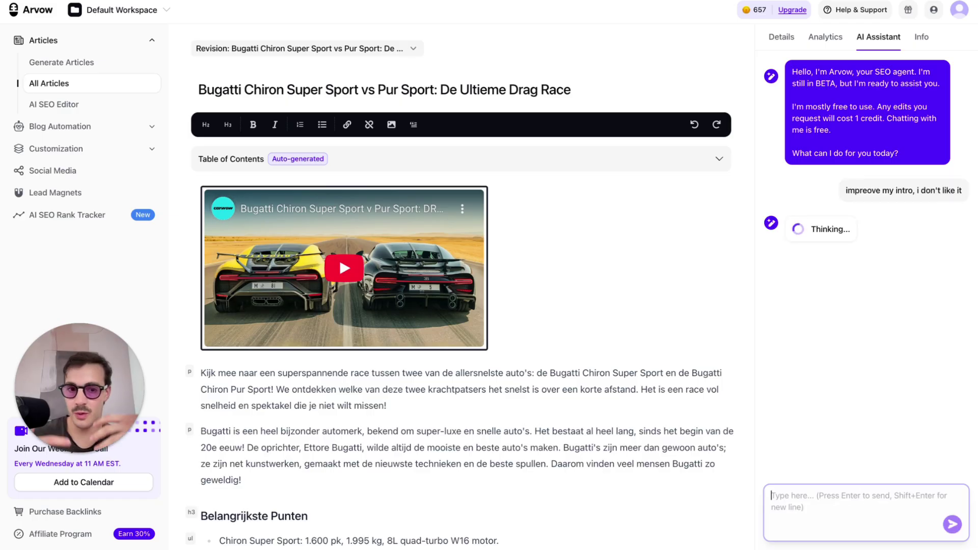
Step: Select the intro paragraph and try its Keywords, Rewrite and Ask AI options
triple_click(509, 400)
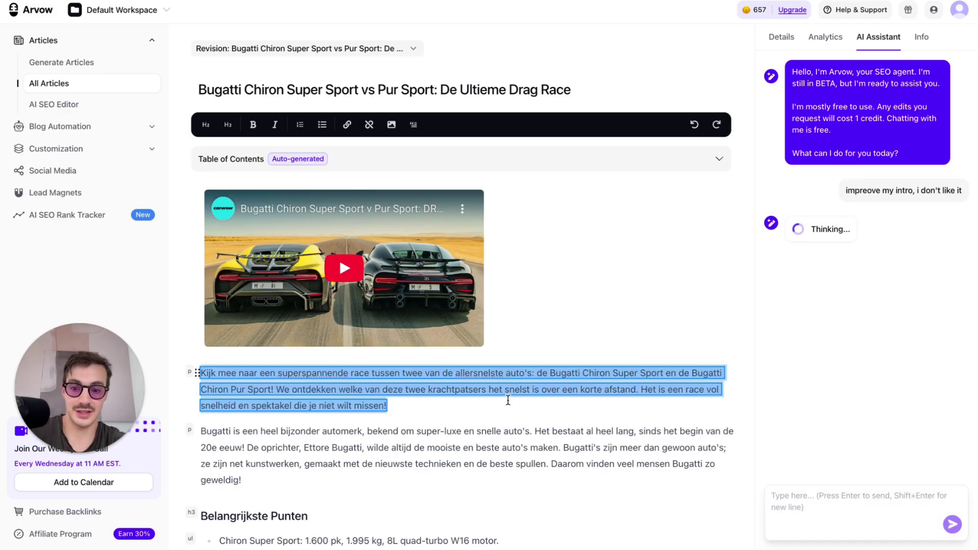
left_click(364, 432)
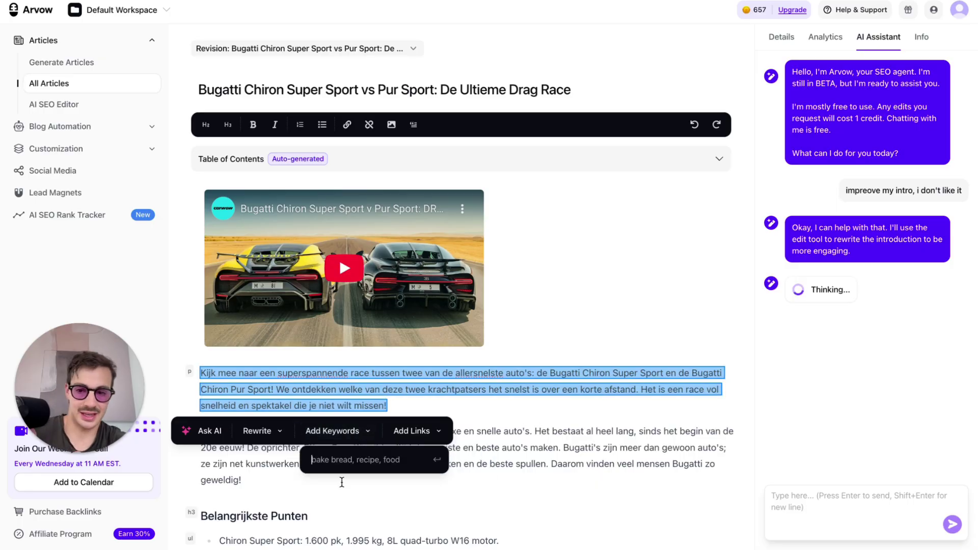
left_click(258, 431)
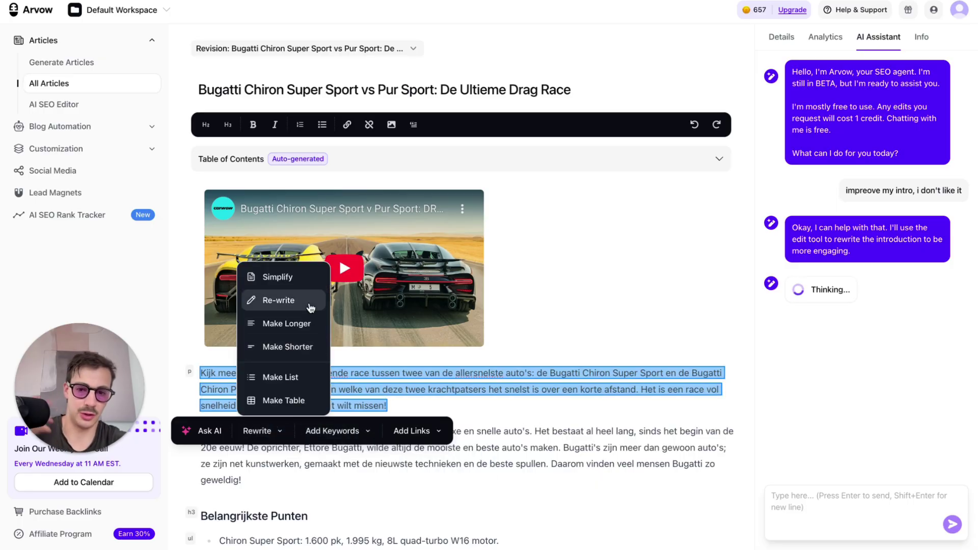
left_click(204, 431)
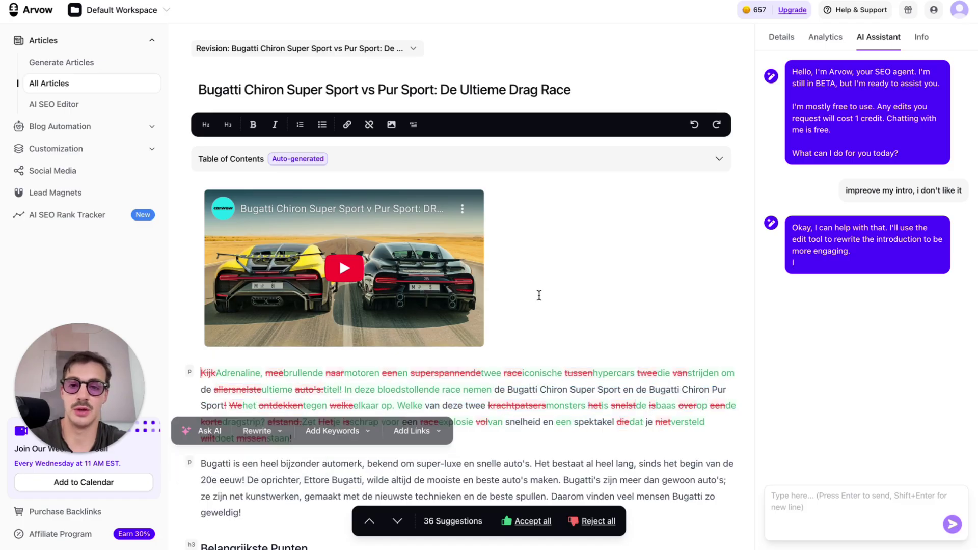
scroll(539, 292, "down", 15)
scroll(434, 293, "up", 15)
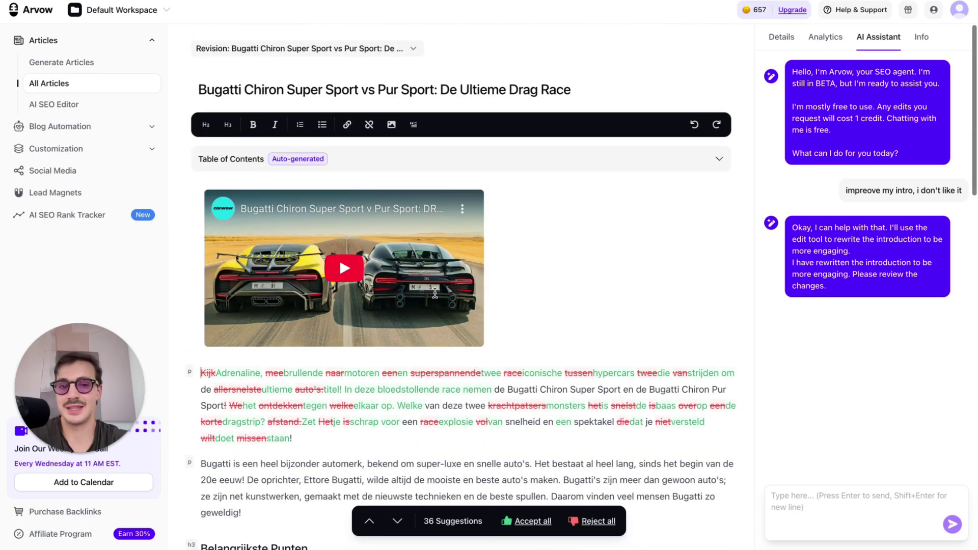